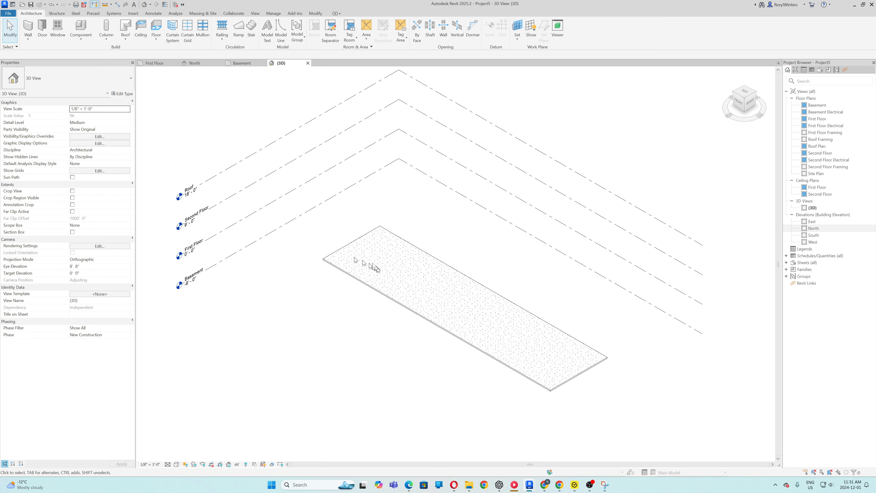
- In the Basement floor plan, draw a straight 16-riser stair run across the slab's width near its west end
left_click(250, 31)
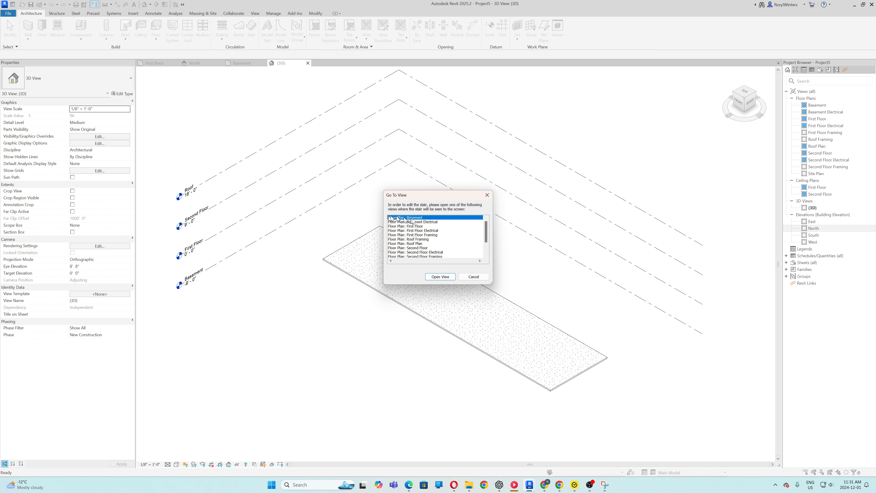
left_click(440, 276)
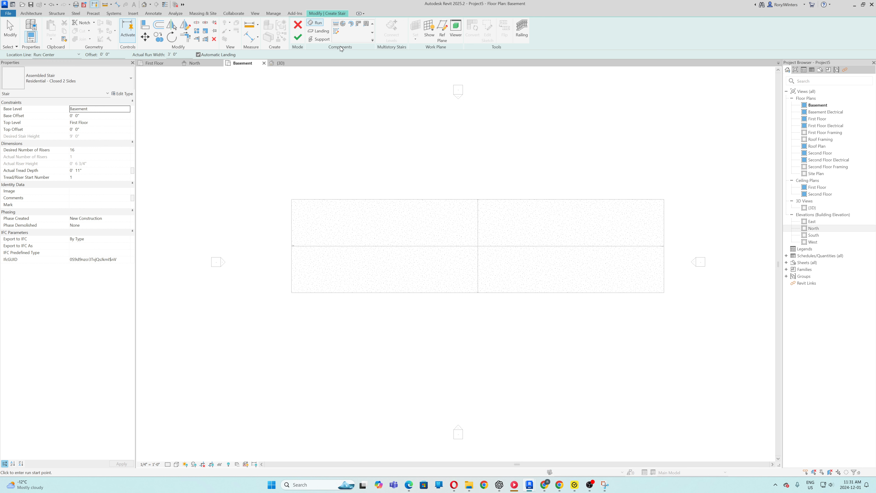
left_click(335, 25)
left_click(323, 279)
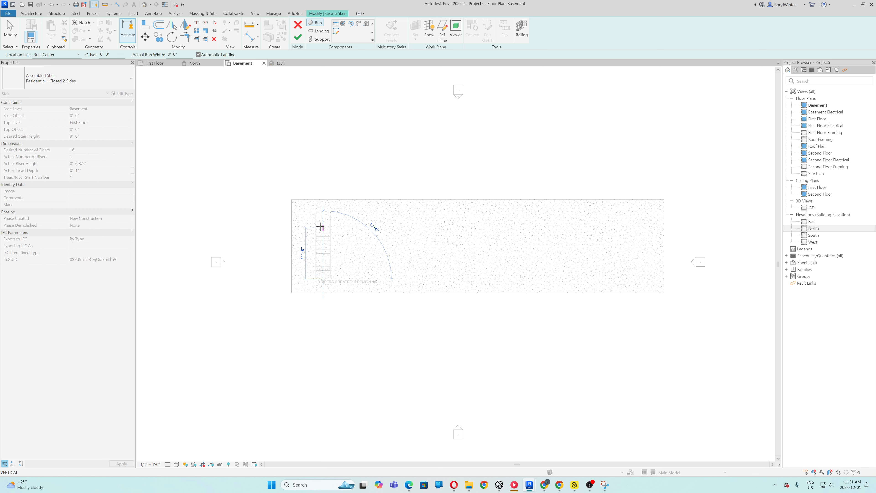
scroll(320, 227, "up", 4)
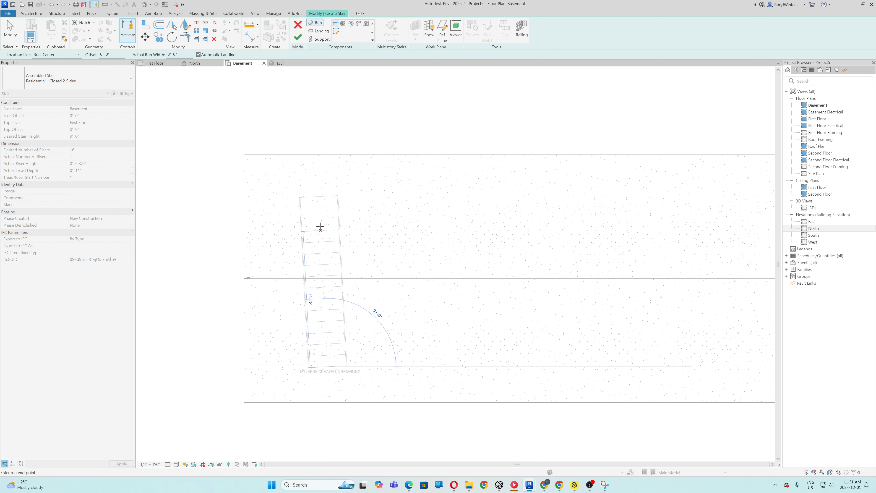
scroll(321, 217, "down", 6)
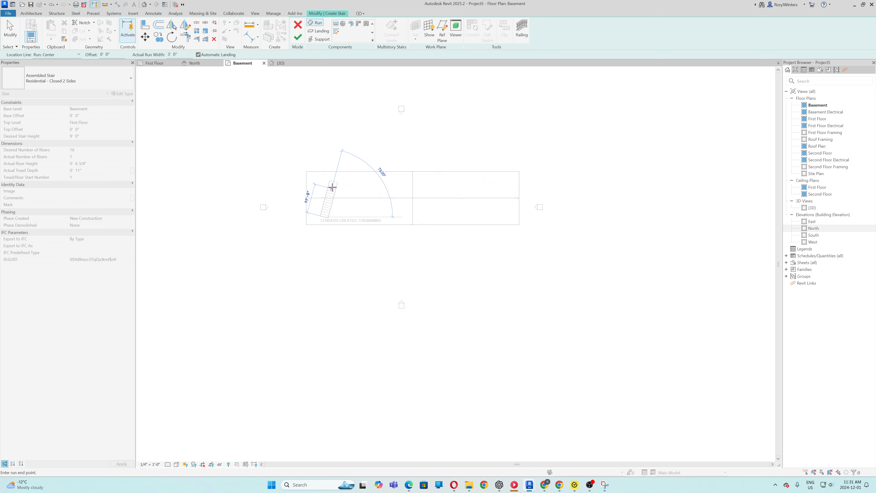
scroll(332, 189, "up", 3)
scroll(332, 187, "up", 4)
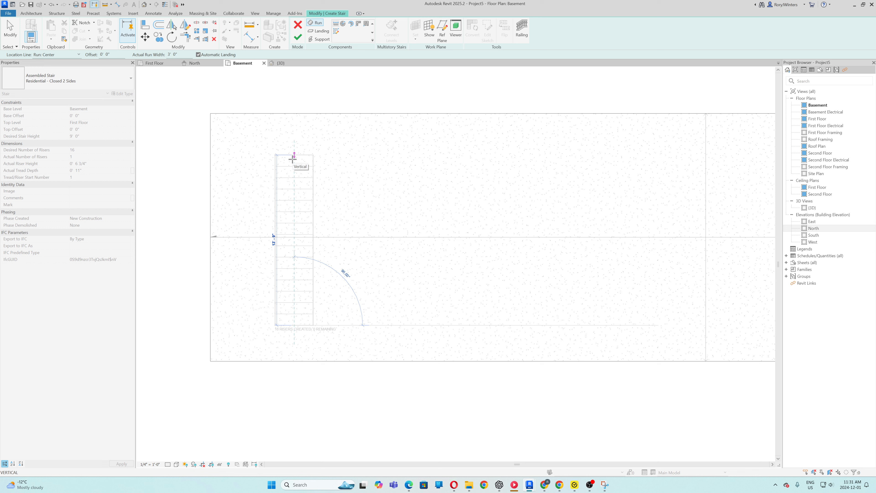
left_click(292, 158)
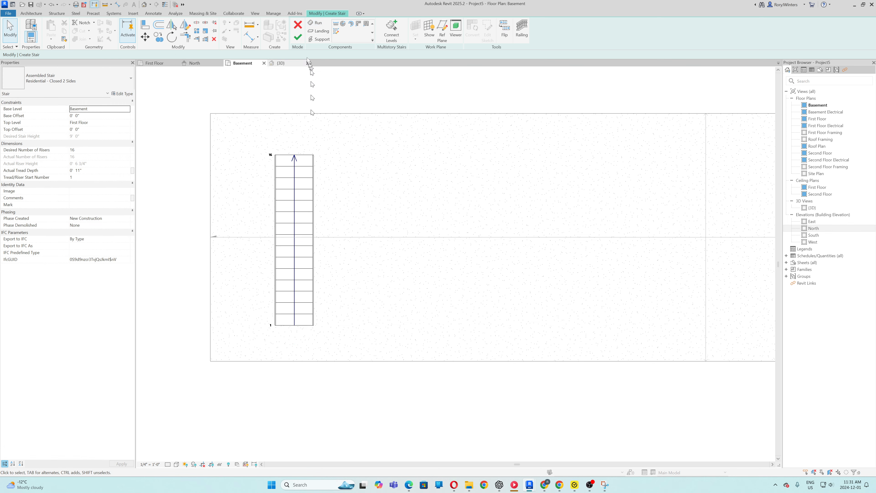
- Finish the straight stair and inspect it in the 3D view
left_click(298, 37)
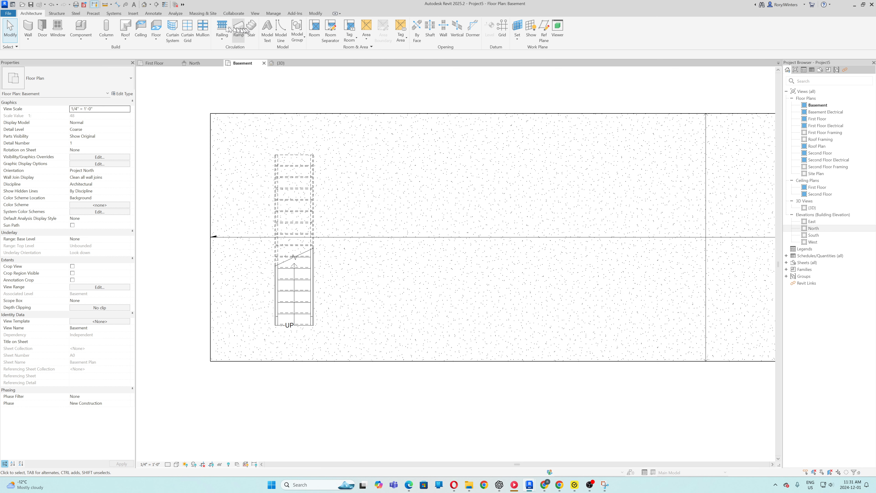
left_click(281, 63)
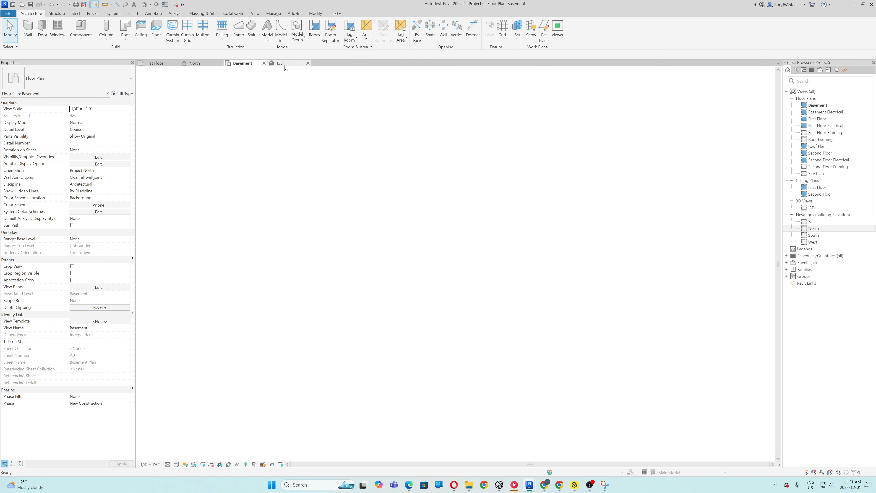
scroll(393, 252, "up", 5)
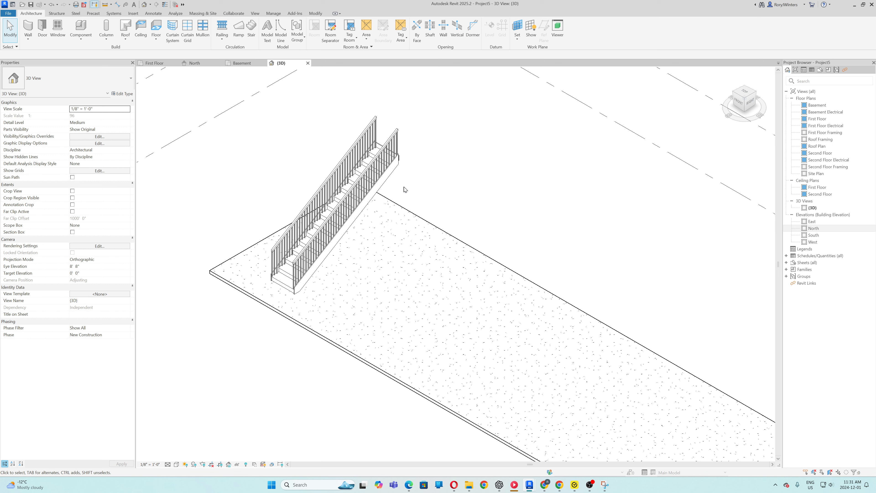
scroll(407, 157, "down", 5)
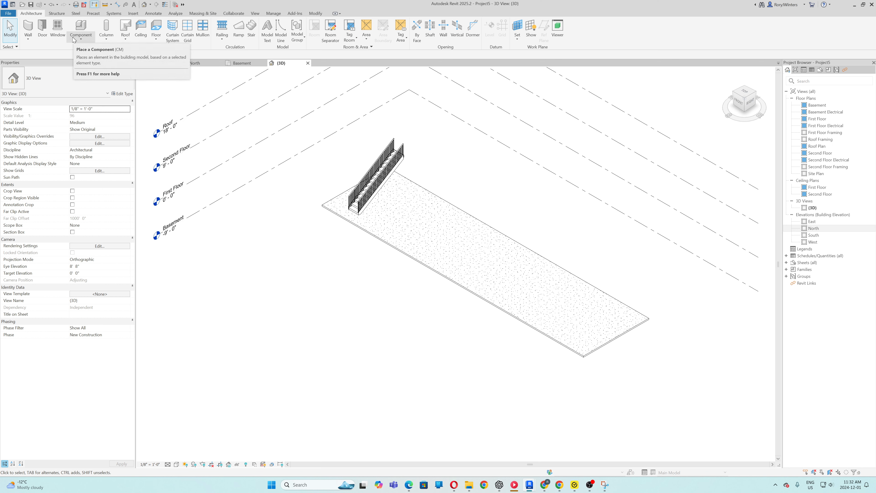
- In the Basement floor plan, sketch a U-shaped stair beside the straight one, using two parallel 8-riser runs joined by an automatic landing
left_click(252, 27)
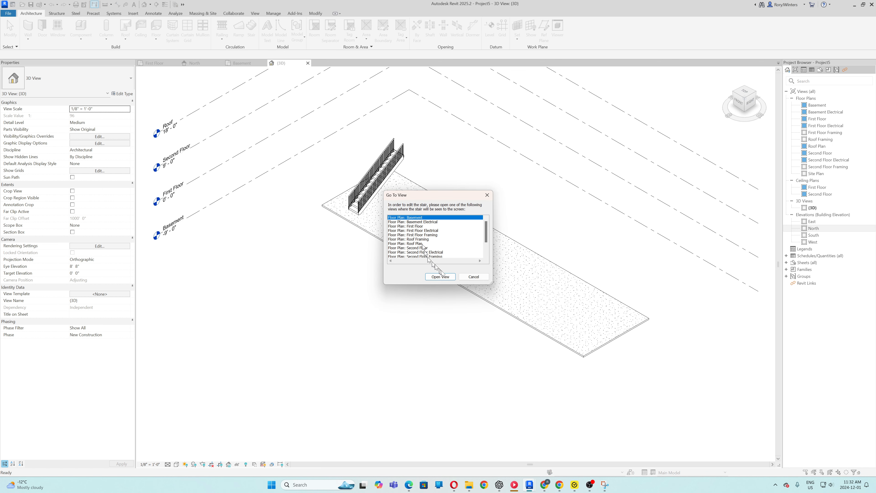
left_click(440, 277)
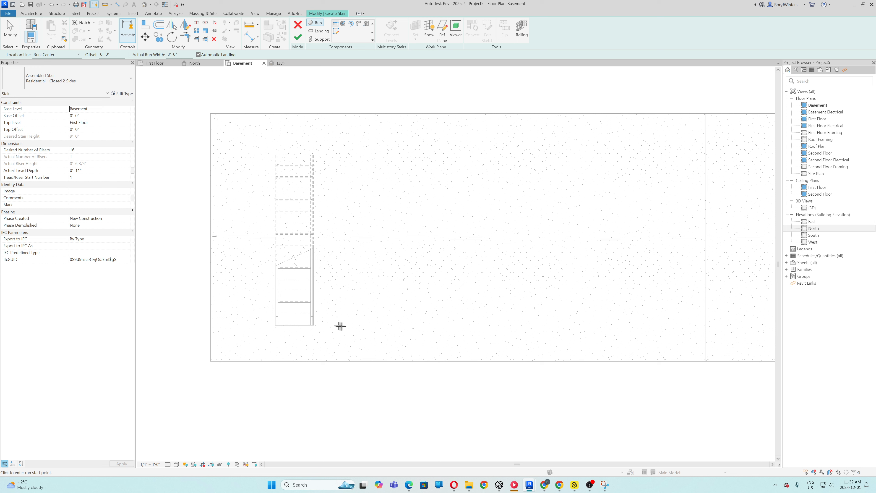
left_click(353, 325)
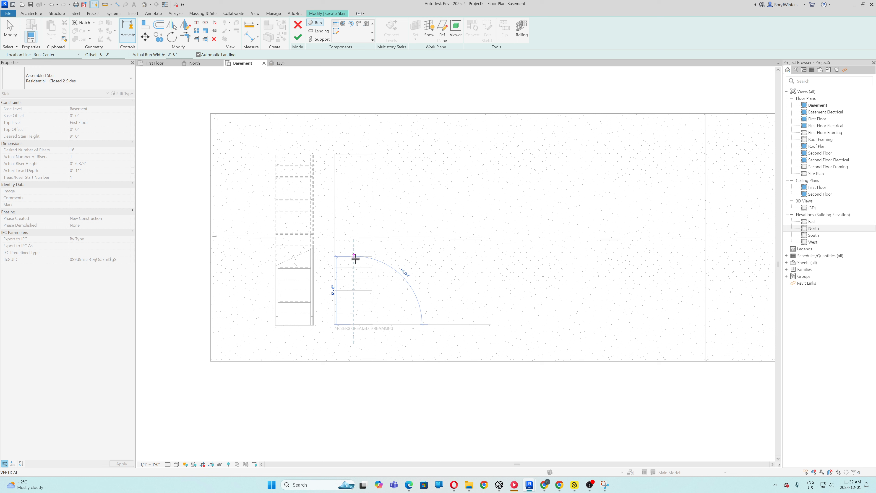
left_click(353, 246)
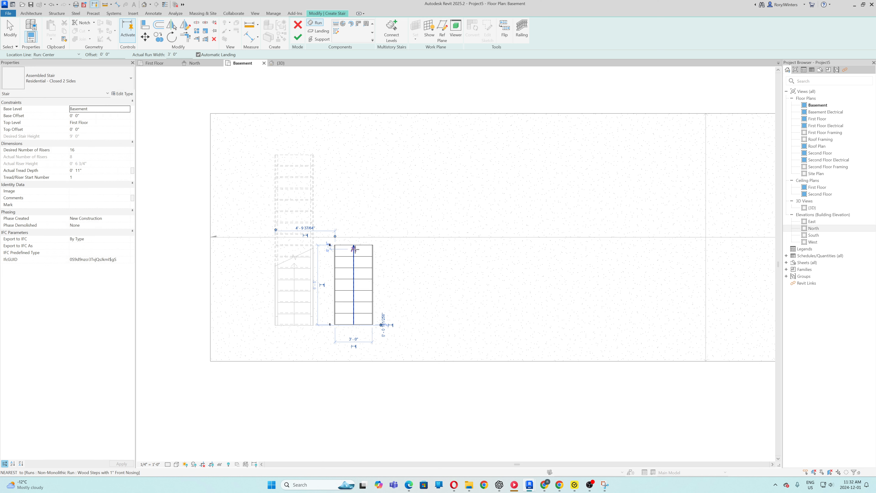
left_click(408, 245)
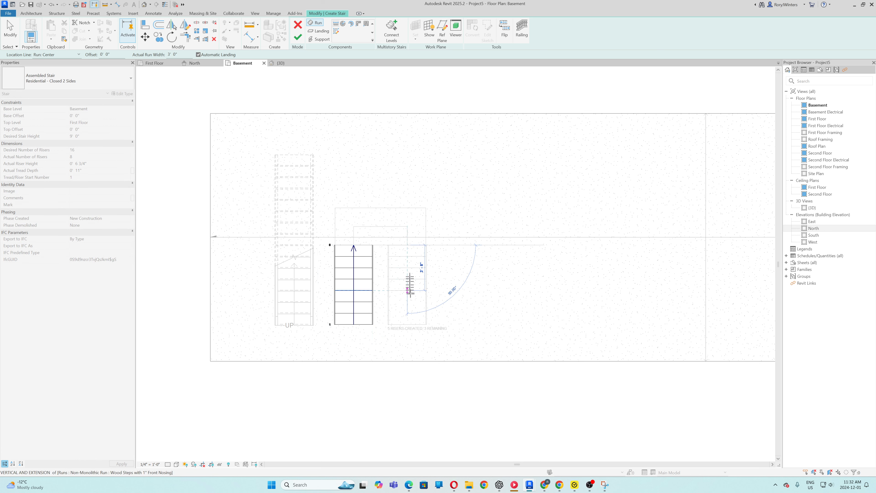
left_click(408, 323)
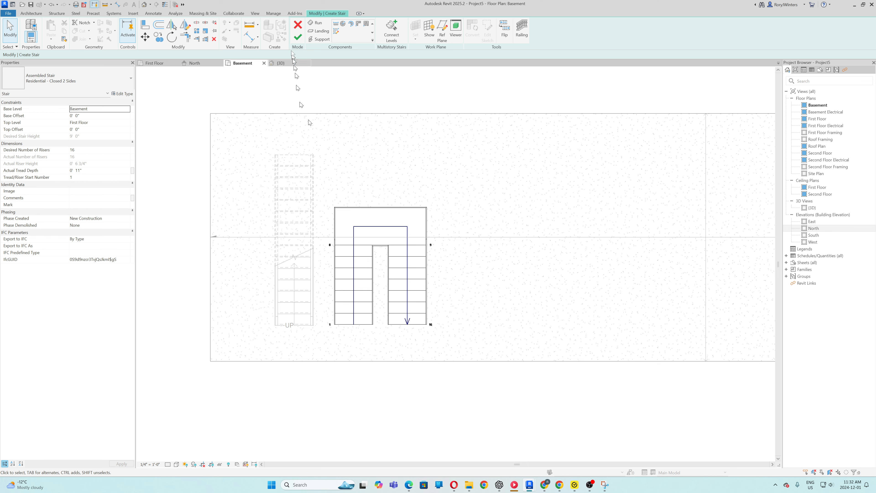
- Finish the U-shaped stair and inspect it in the 3D view
left_click(297, 37)
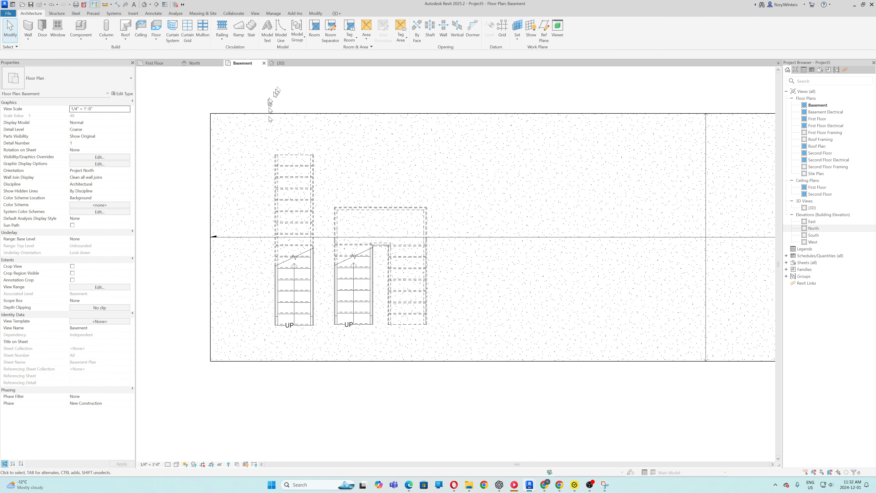
left_click(281, 64)
scroll(404, 226, "up", 8)
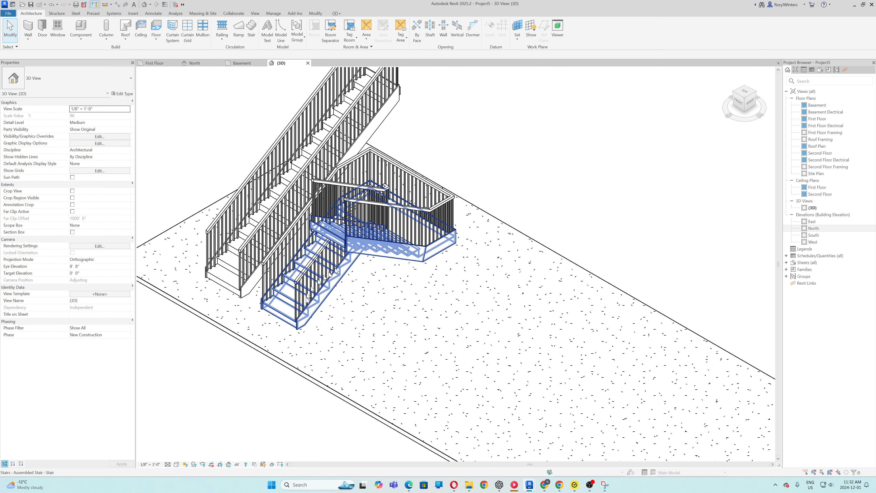
scroll(345, 312, "down", 3)
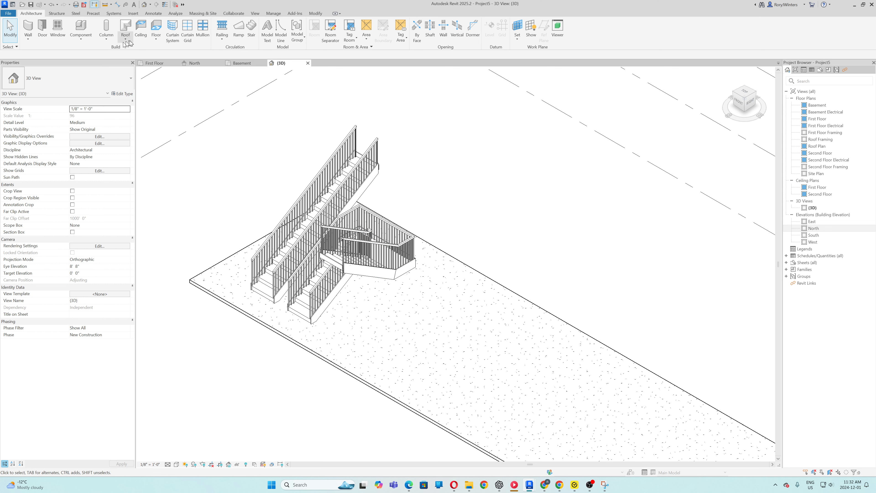
- In the Basement plan, sketch a semicircular 16-riser Full-Step Spiral run east of the U-shaped stair, centred on the horizontal reference plane
left_click(241, 63)
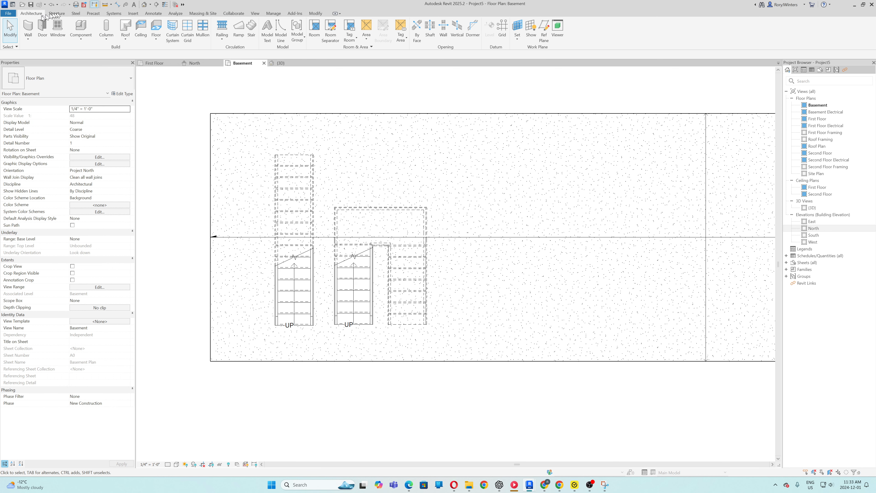
left_click(252, 29)
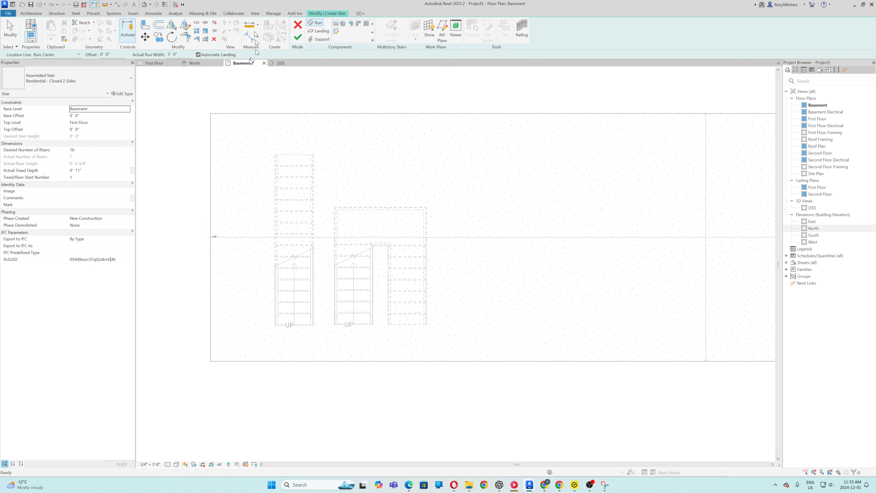
left_click(343, 25)
scroll(329, 172, "down", 2)
scroll(465, 214, "up", 3)
scroll(408, 196, "down", 3)
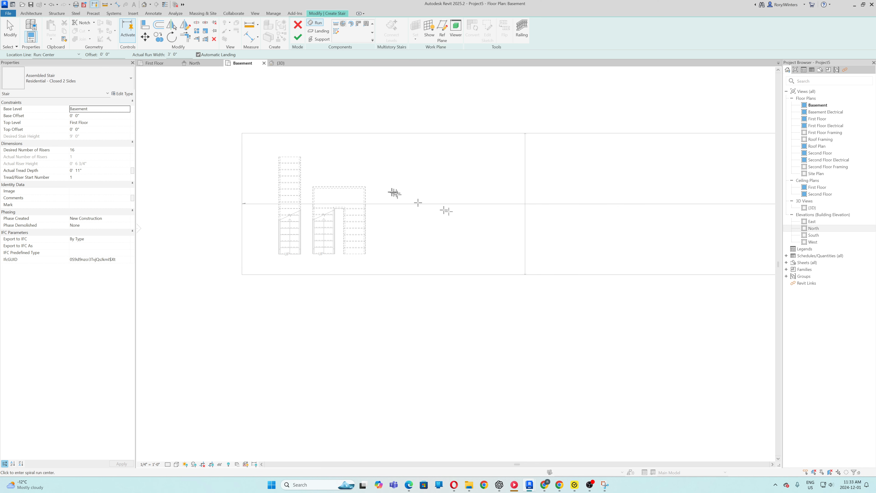
scroll(495, 224, "up", 3)
left_click(396, 193)
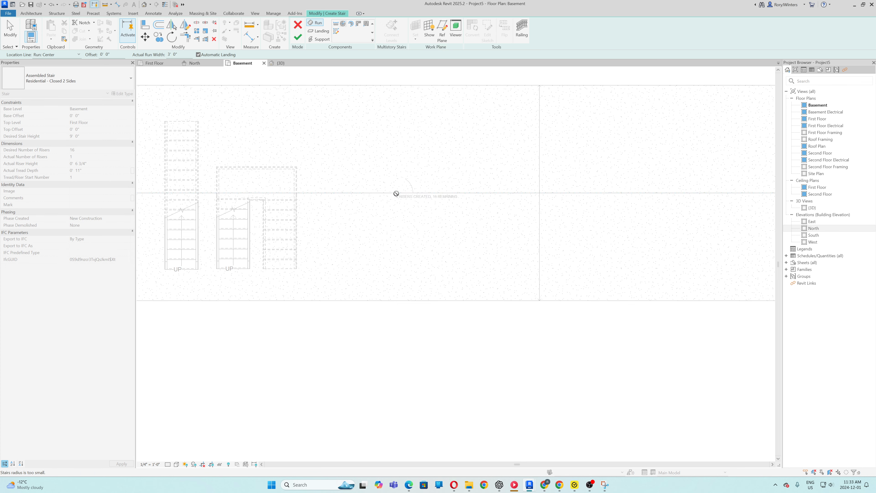
left_click(349, 193)
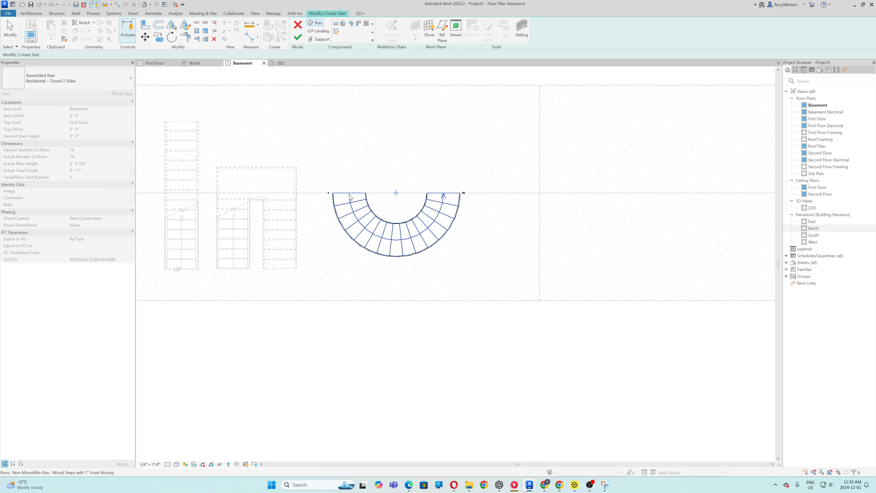
key("Escape")
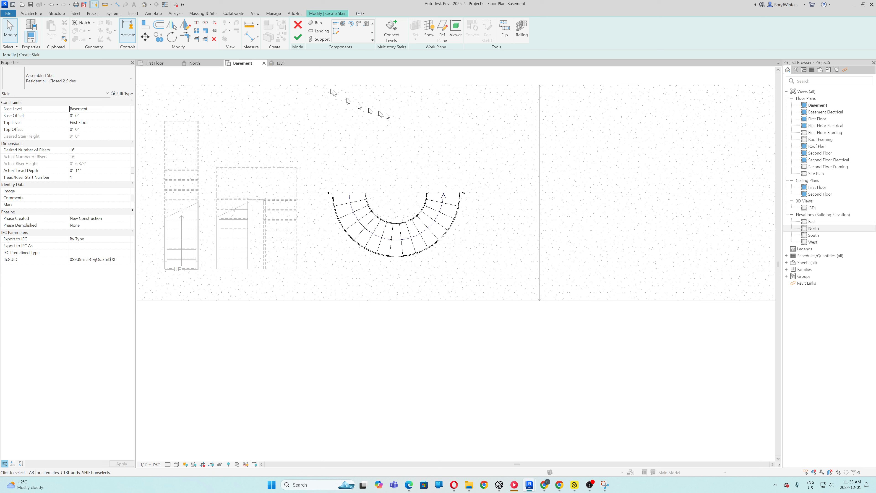
- Finish the semicircular stair and inspect it from another angle in the 3D view
left_click(297, 36)
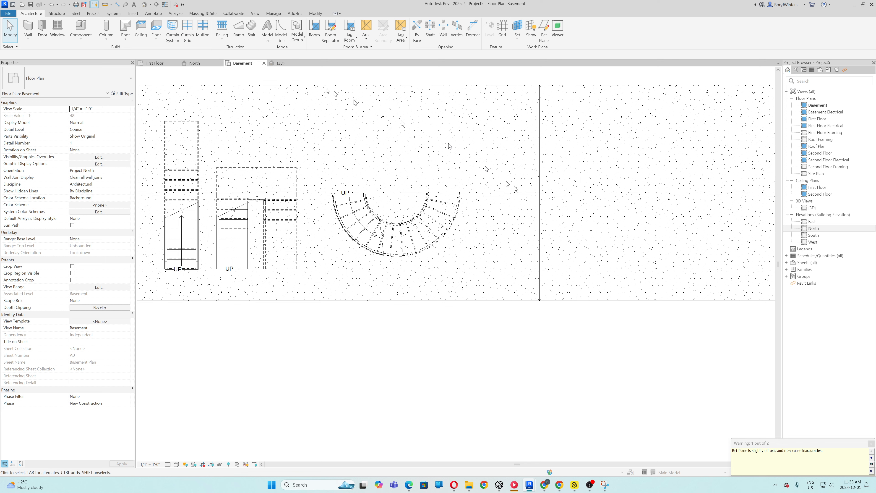
left_click(281, 63)
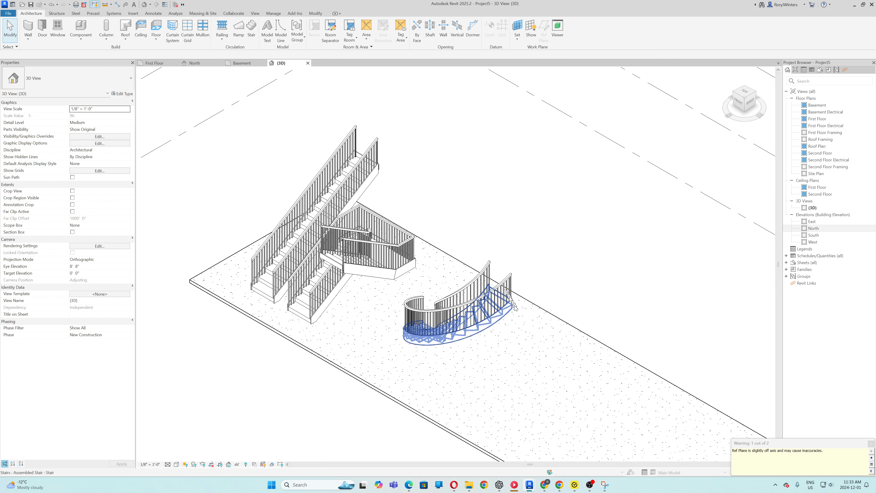
scroll(514, 304, "up", 1)
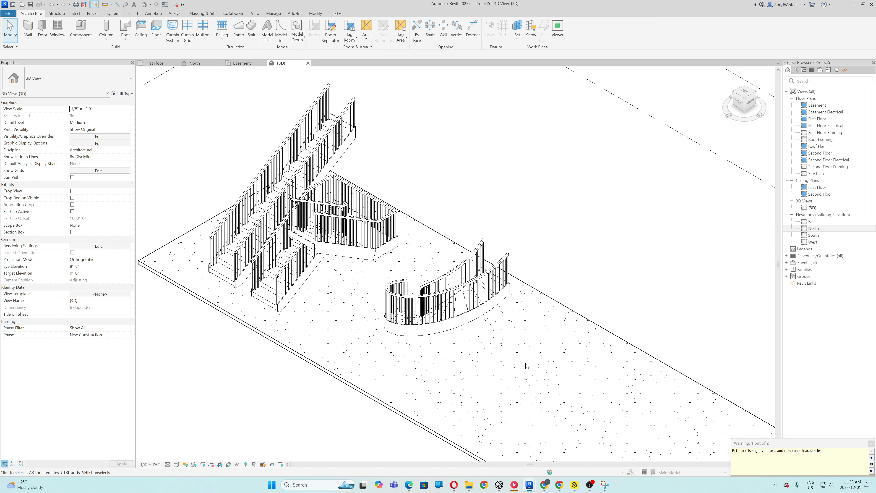
middle_click_drag(526, 366, 549, 324, "shift")
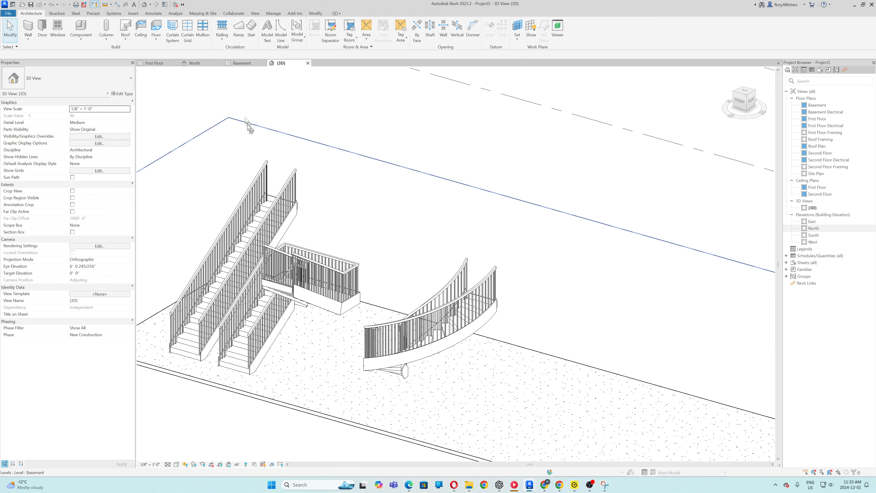
- In the Basement plan, sketch a full-circle 16-riser Full-Step Spiral run with about 2'-2" radius, centred on the vertical reference plane near the slab's south edge
left_click(243, 64)
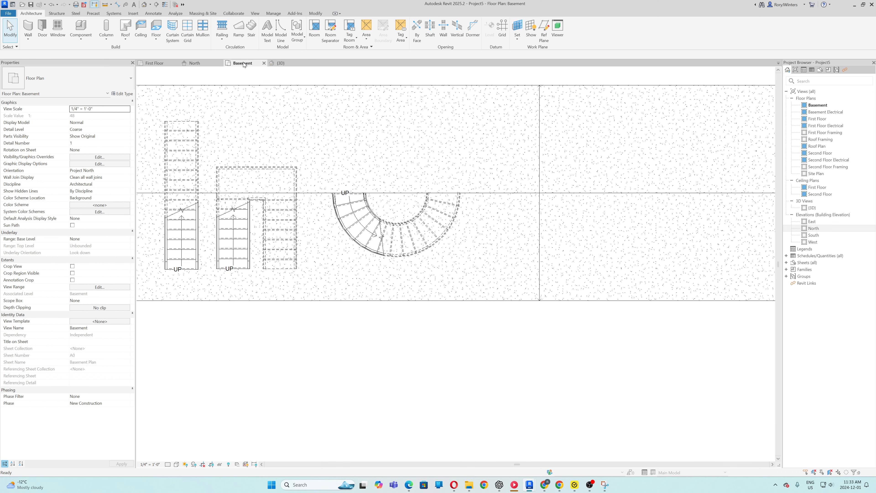
left_click(252, 27)
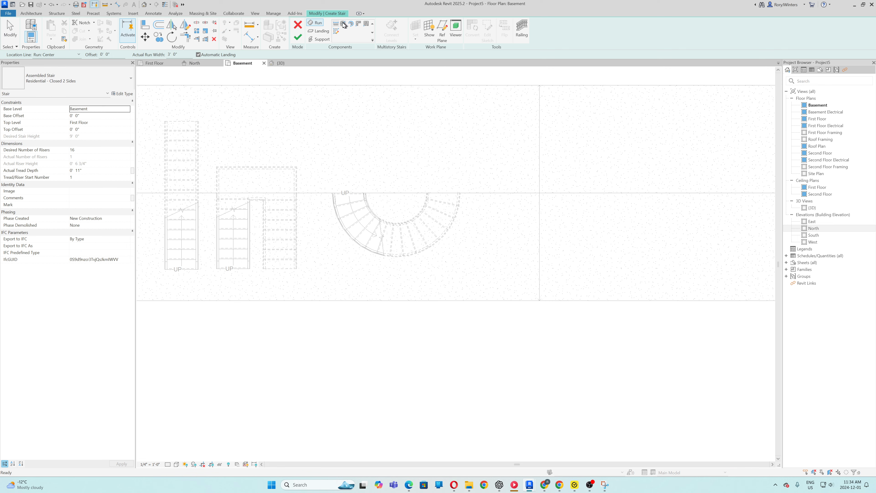
scroll(328, 180, "down", 3)
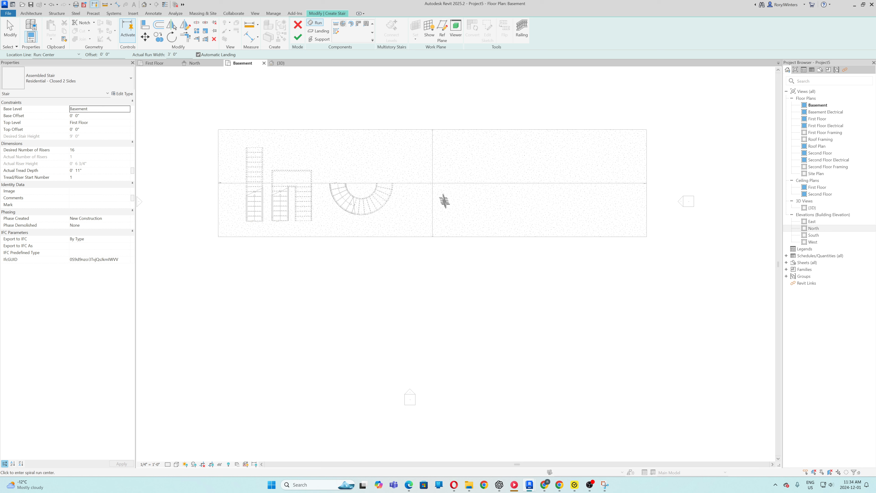
left_click(432, 216)
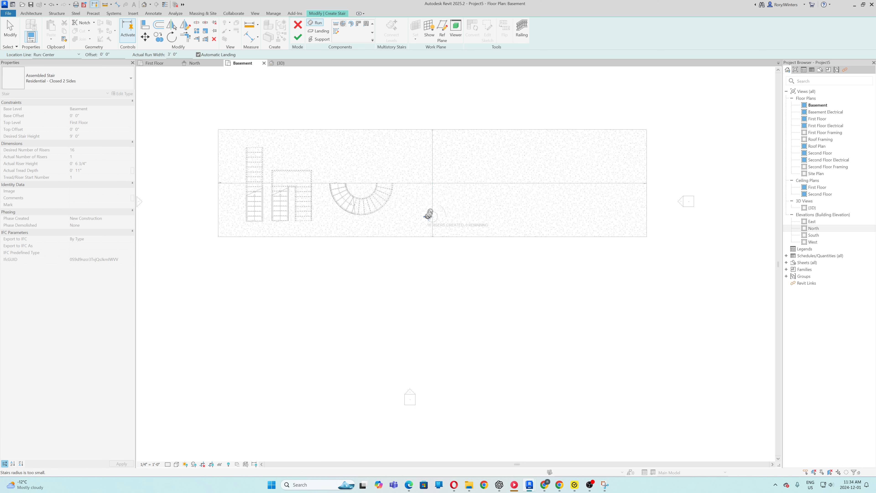
scroll(426, 216, "up", 5)
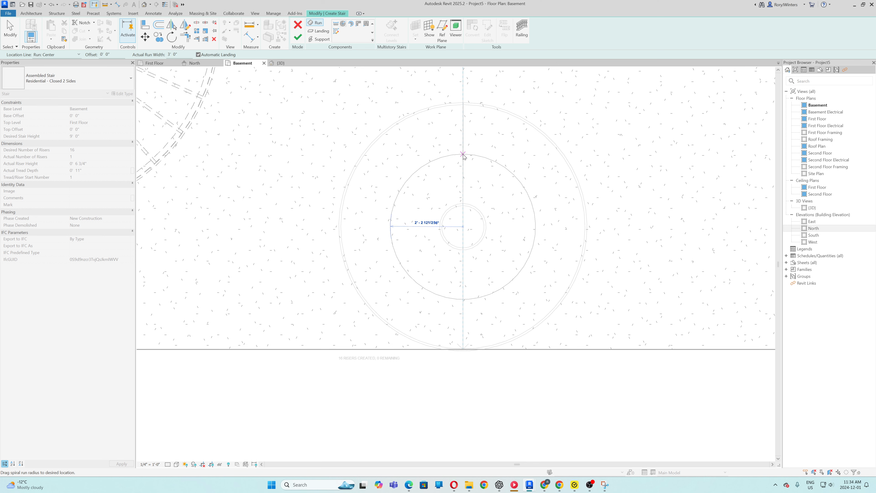
left_click(464, 156)
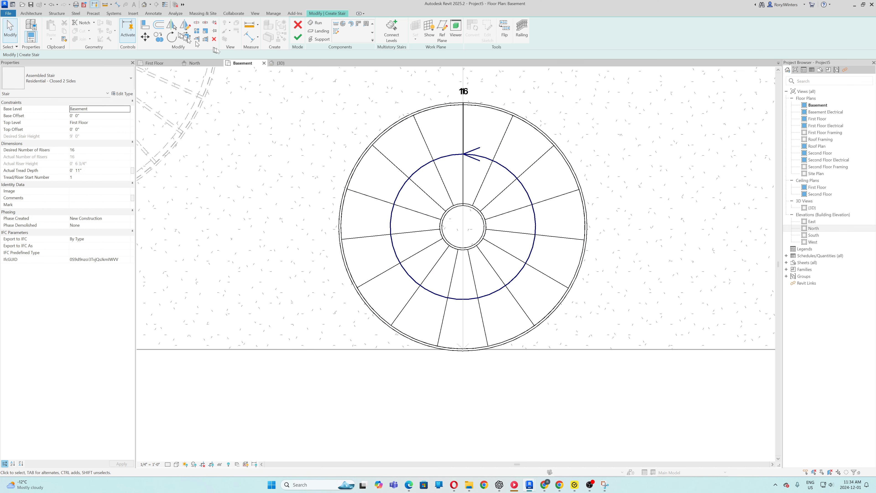
- Inspect the full-circle spiral stair in the 3D view from several angles and finish it
left_click(281, 63)
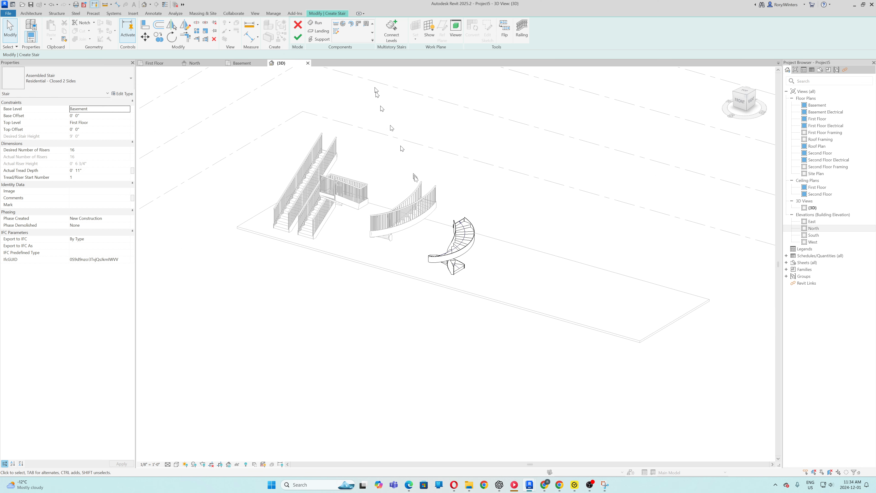
scroll(436, 273, "up", 5)
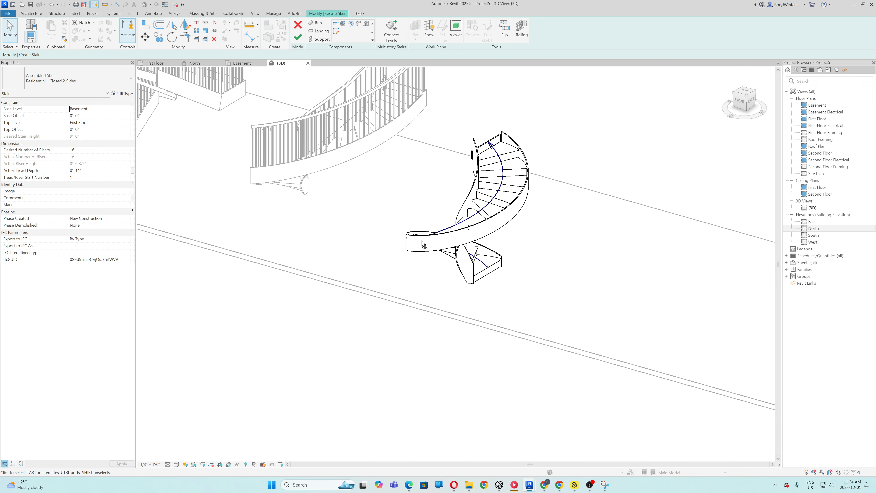
scroll(421, 241, "down", 1)
scroll(417, 238, "up", 1)
scroll(412, 232, "down", 1)
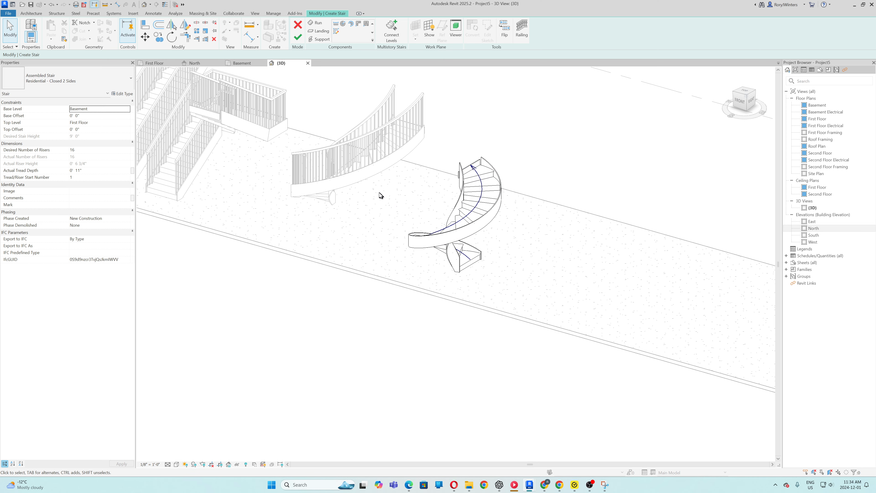
middle_click_drag(381, 195, 485, 180, "shift")
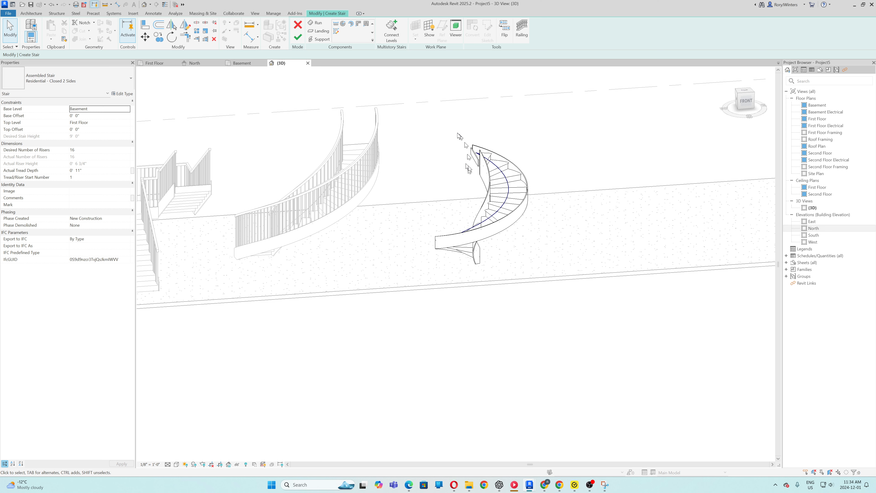
scroll(454, 135, "down", 3)
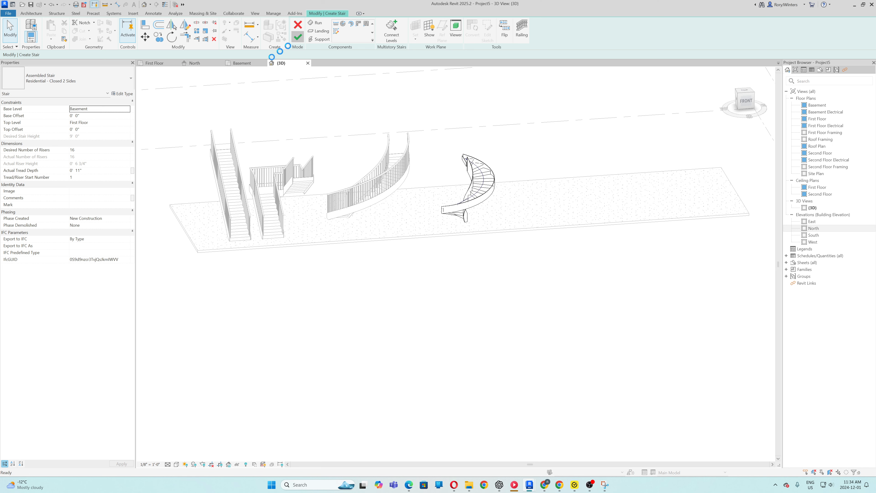
- In the Basement plan, place a 16-riser L-Shape Winder run about 20'-0" east of the vertical reference plane and finish the stair
left_click(242, 63)
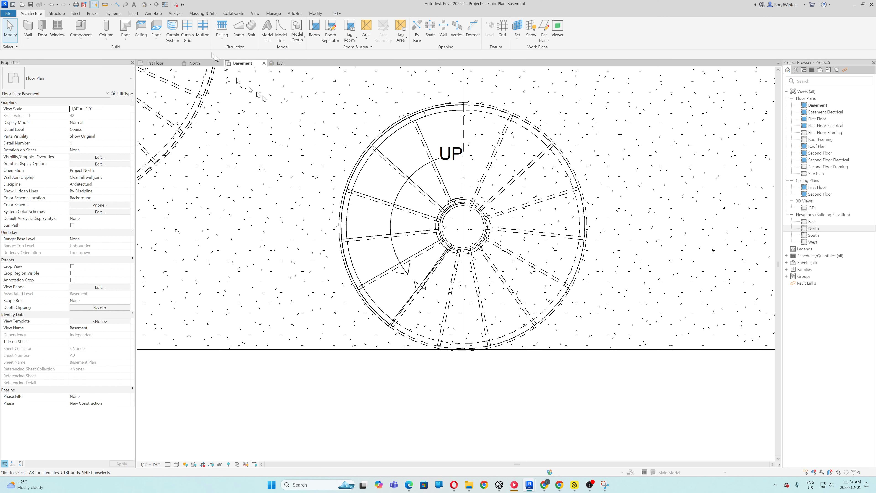
left_click(251, 28)
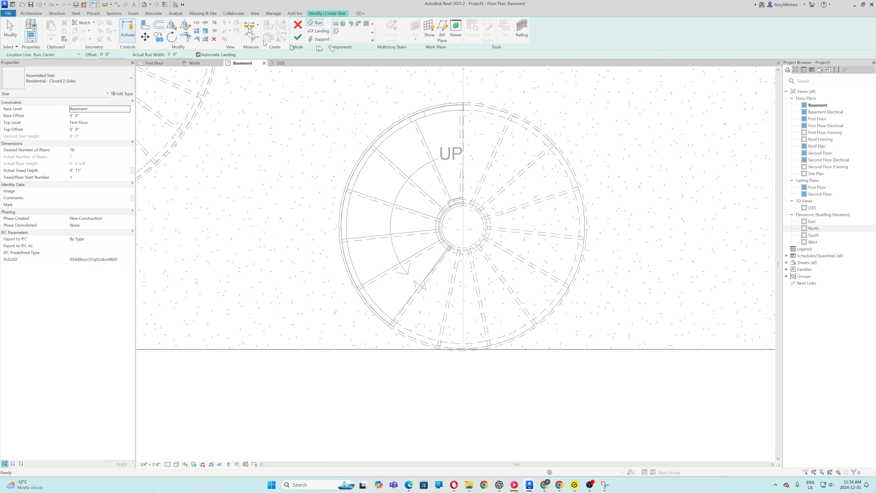
left_click(359, 25)
scroll(349, 168, "down", 4)
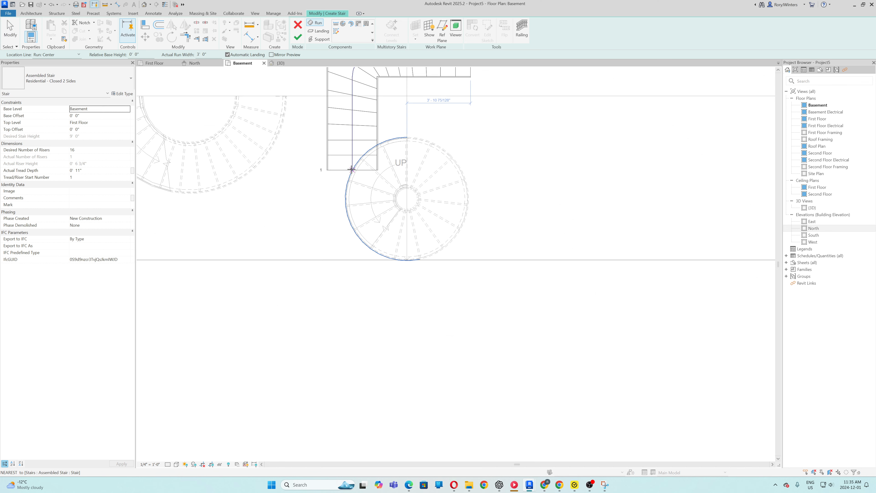
scroll(349, 168, "down", 5)
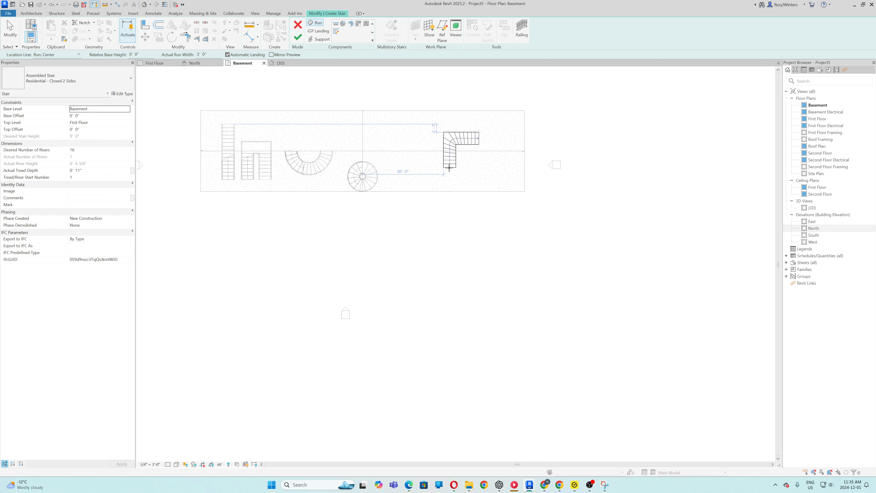
left_click(449, 168)
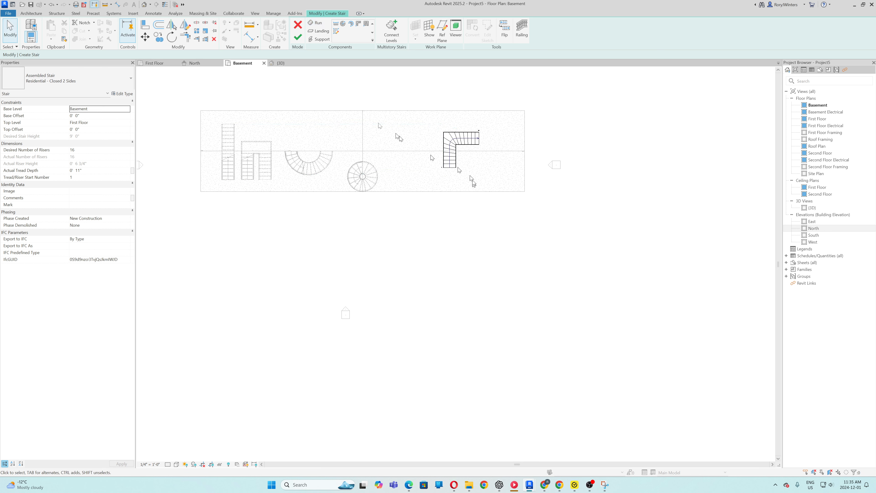
left_click(296, 35)
left_click(296, 38)
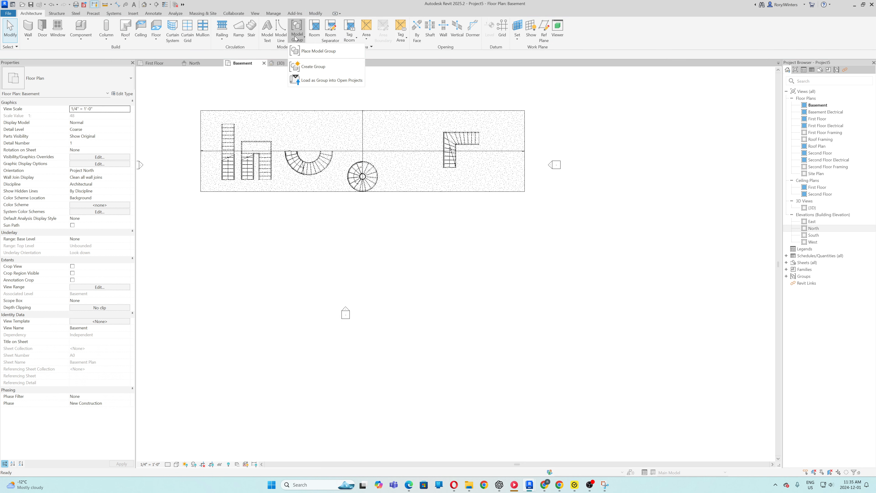
- Inspect the L-shaped winder stair in the 3D view from another angle
left_click(280, 63)
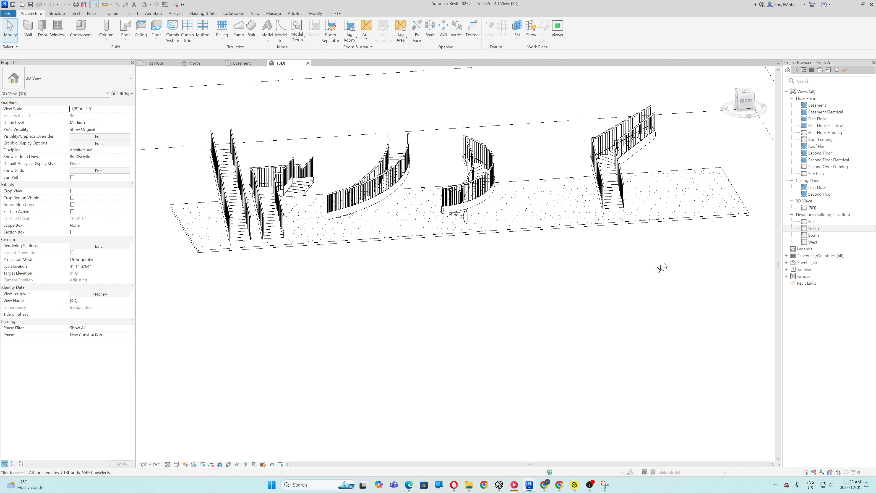
scroll(661, 267, "down", 3)
scroll(684, 204, "up", 6)
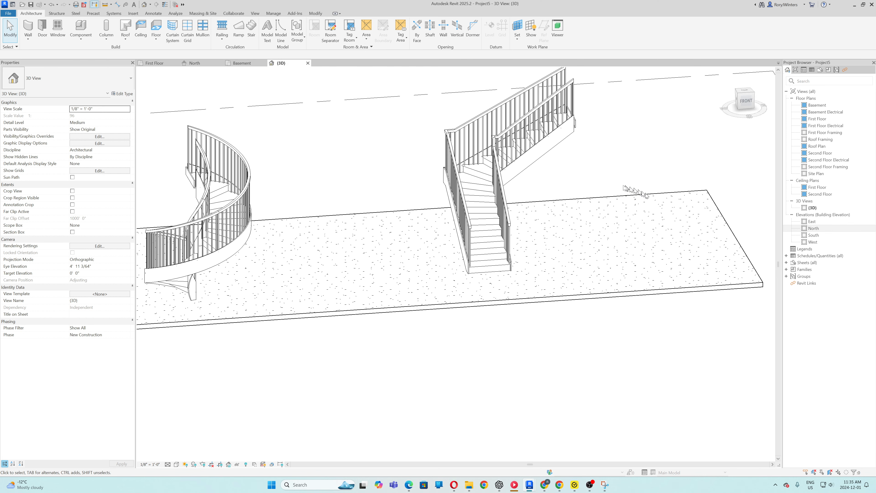
middle_click_drag(606, 181, 559, 175, "shift")
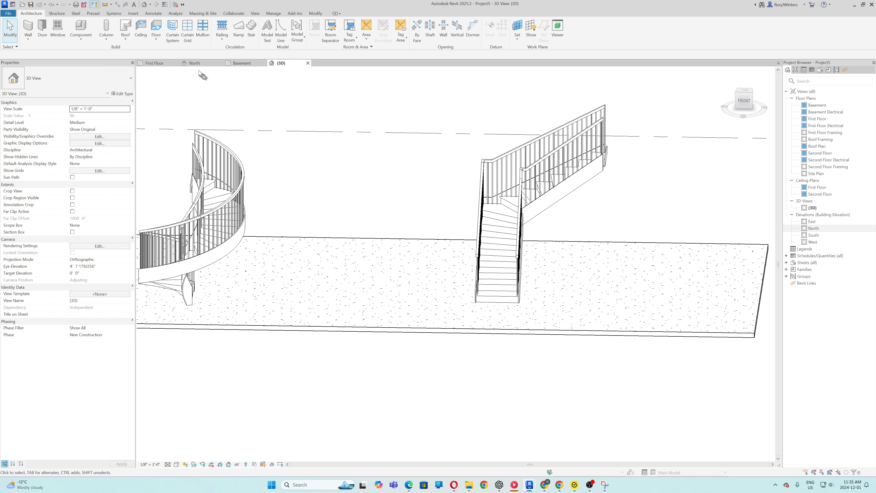
- In the Basement plan, select the whole L-shaped winder stair and review its element categories in the Filter
left_click(241, 63)
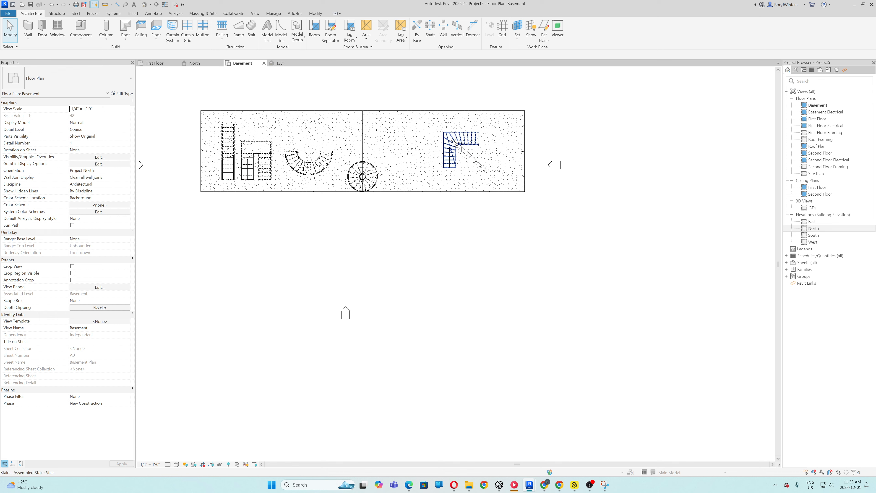
left_click_drag(492, 169, 430, 129)
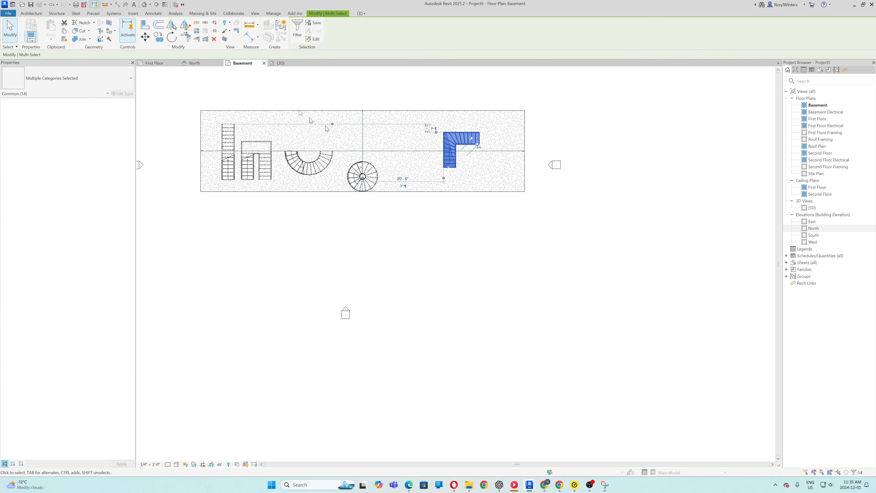
left_click(297, 29)
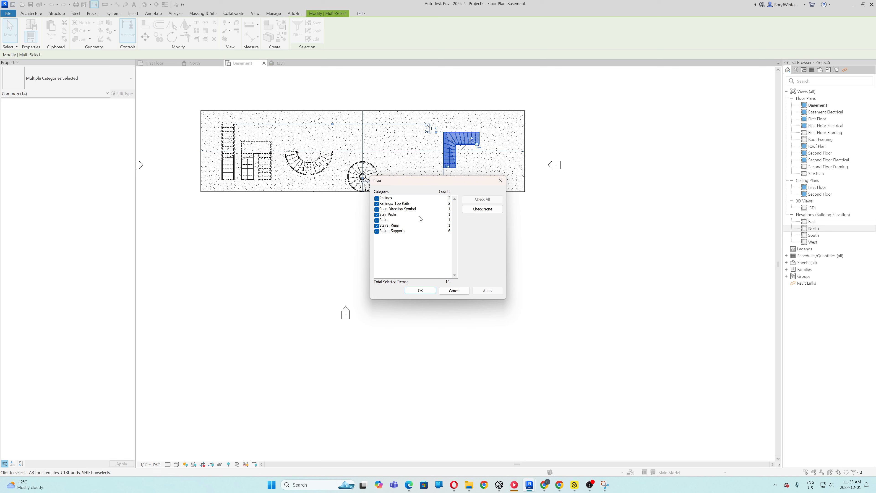
left_click(377, 209)
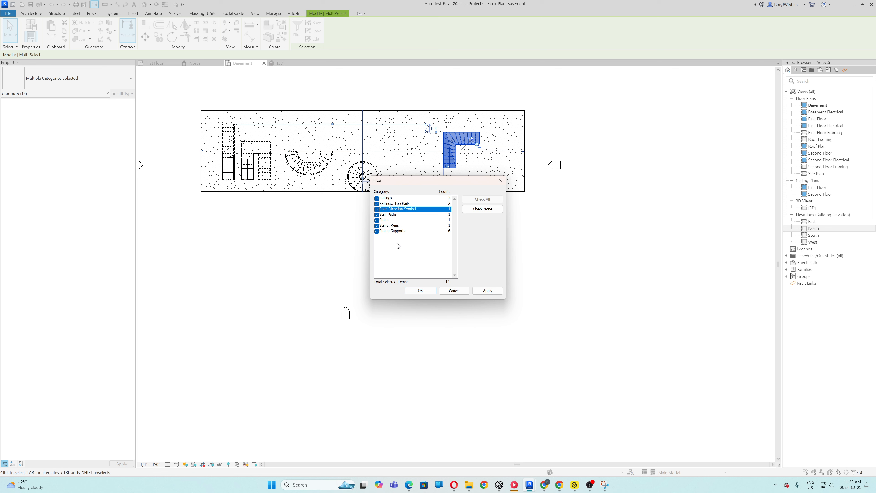
left_click(431, 290)
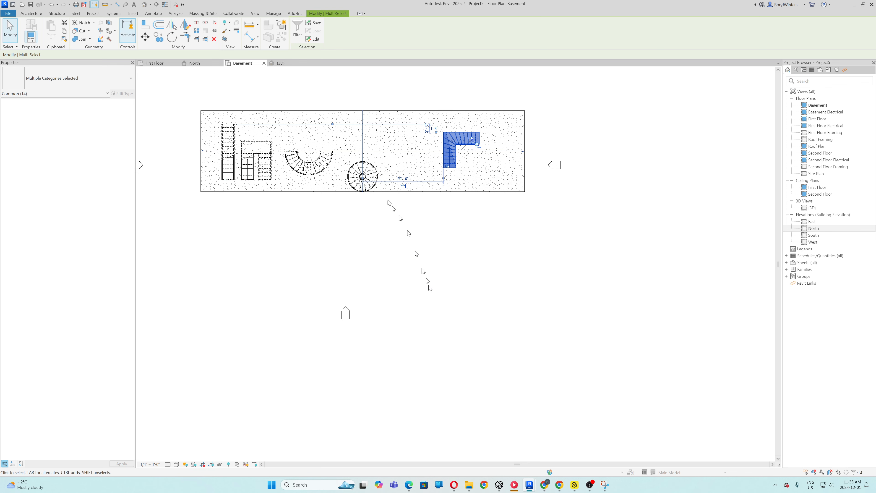
left_click(173, 40)
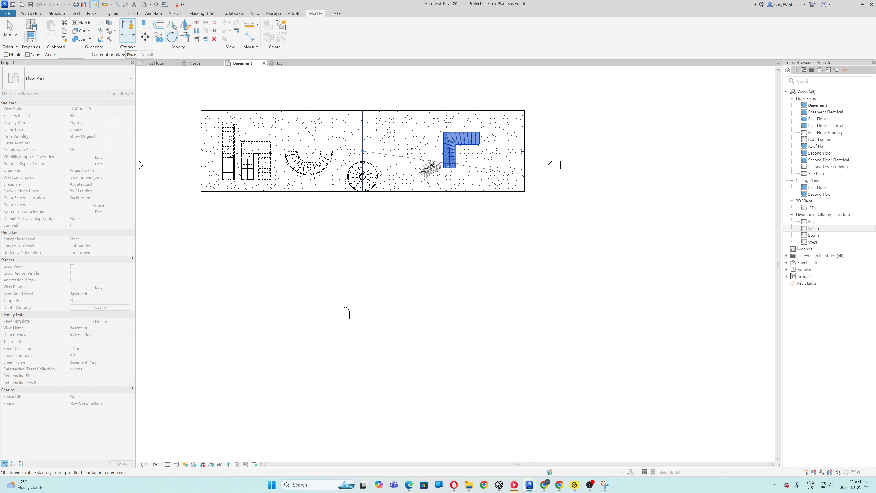
key("Escape")
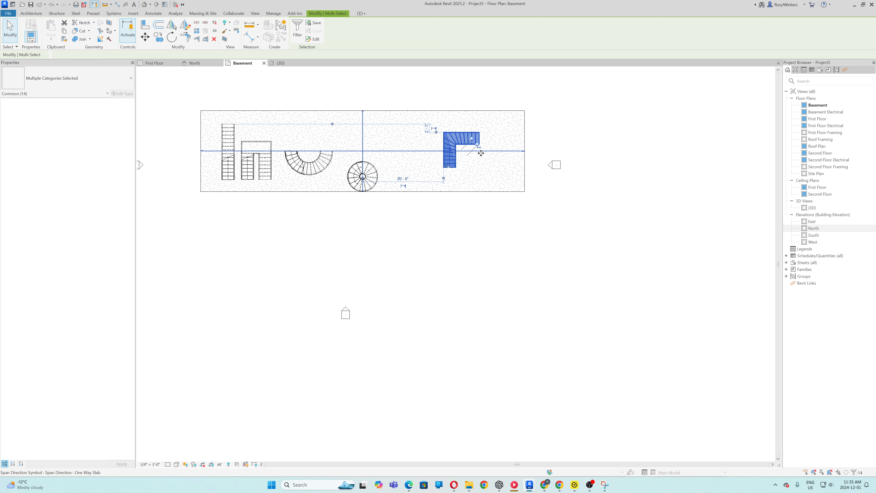
left_click(461, 141)
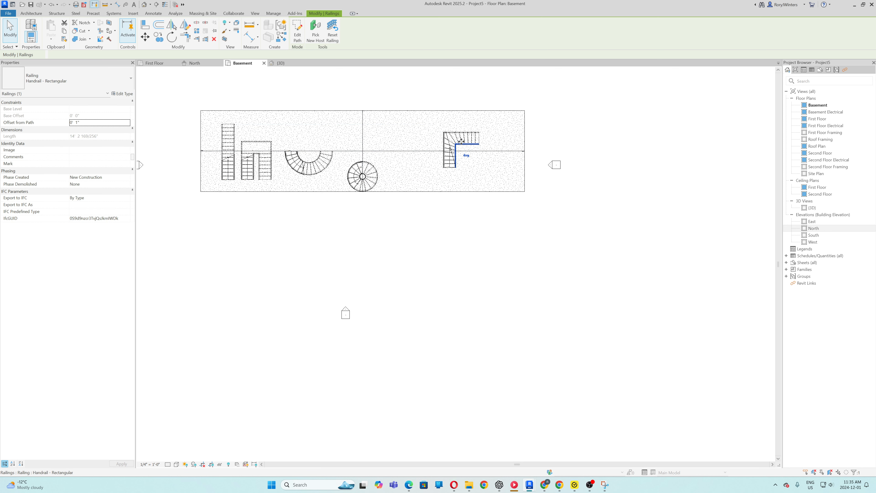
left_click(483, 166)
left_click_drag(487, 168, 426, 126)
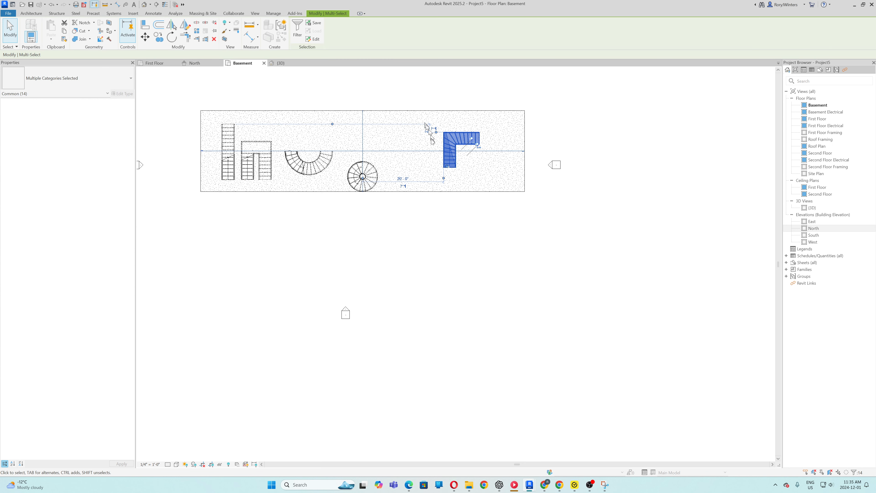
left_click(418, 151)
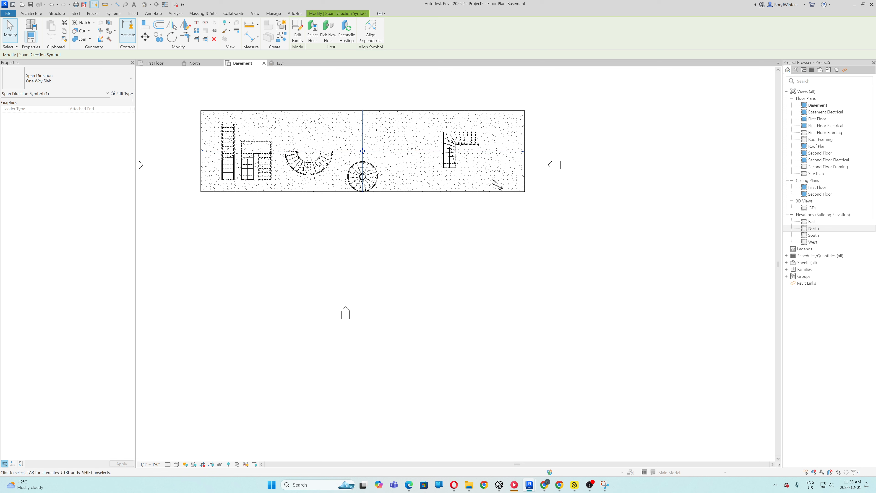
- Select the entire L-shaped winder stair in the Basement plan and nudge it north in several increments
left_click_drag(497, 184, 424, 123)
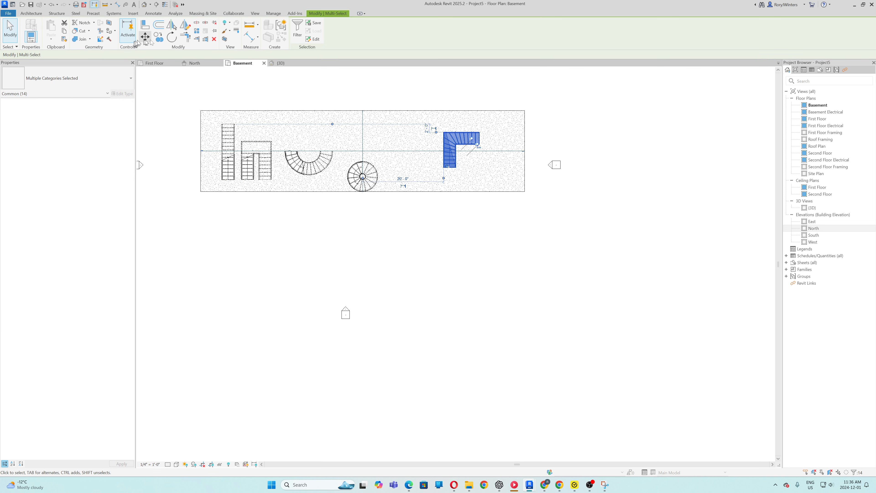
left_click(215, 32)
key("Up")
key("Up")
key("Up")
key("Up")
key("Up")
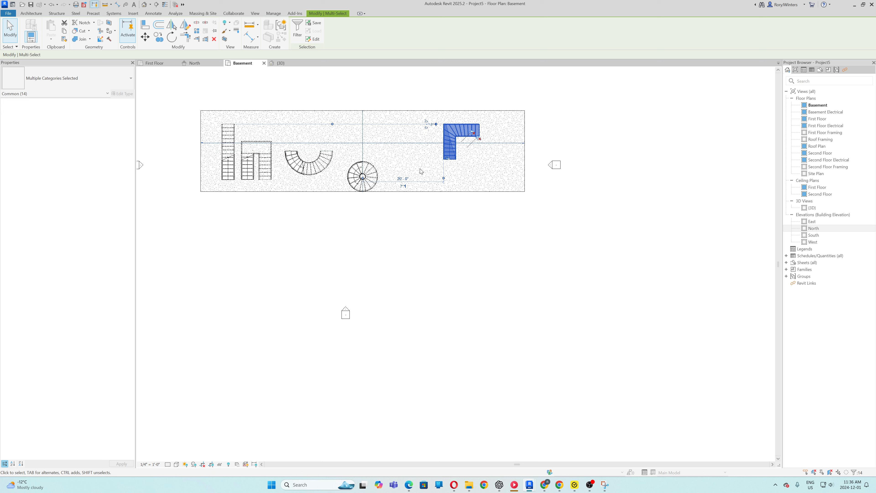
- Nudge the selected L-shaped winder stair south in eight increments and clear the selection
key("Down")
key("Down")
key("Down")
key("Down")
key("Down")
key("Down")
key("Down")
key("Down")
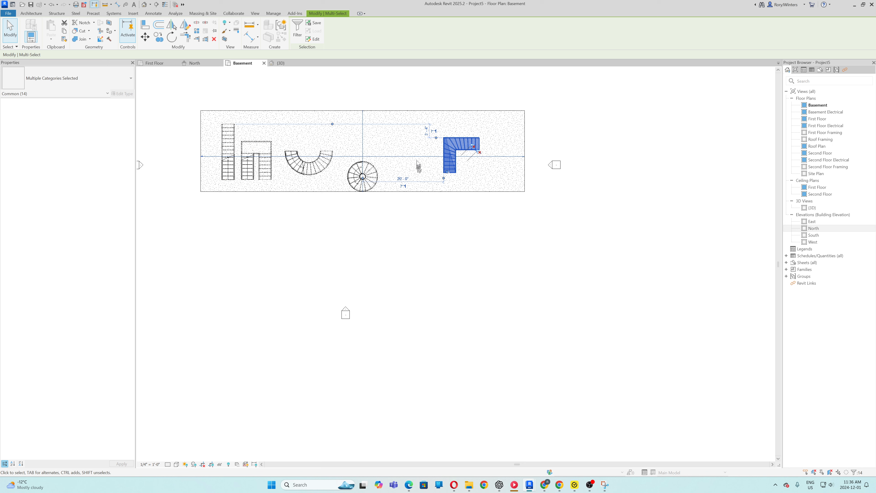
key("Escape")
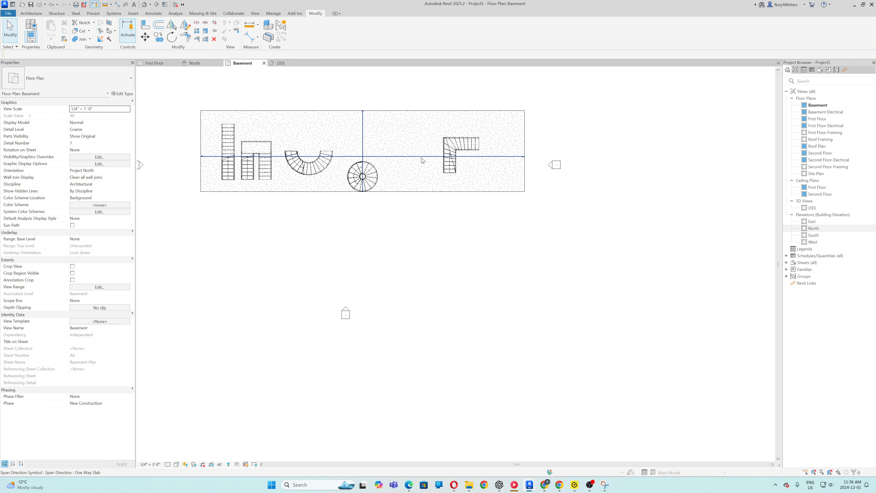
left_click(422, 160)
key("Escape")
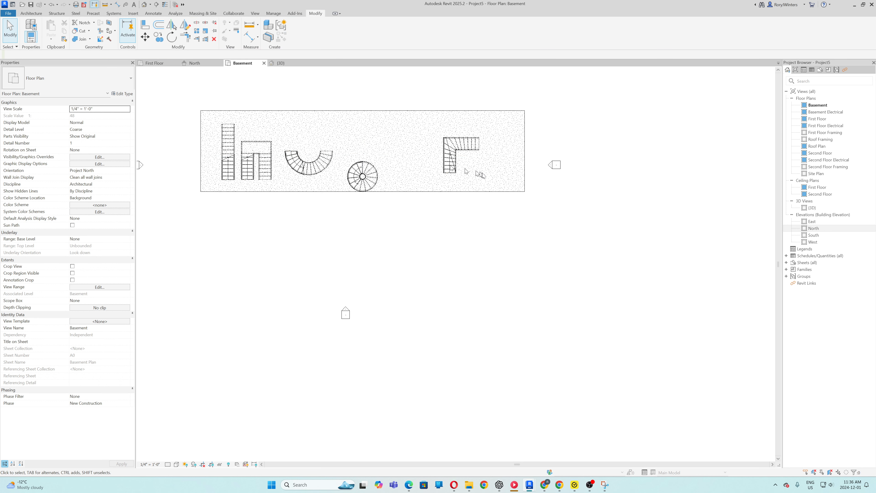
- Select the entire L-shaped winder stair in the Basement plan and nudge it north in eight increments
left_click_drag(484, 179, 425, 132)
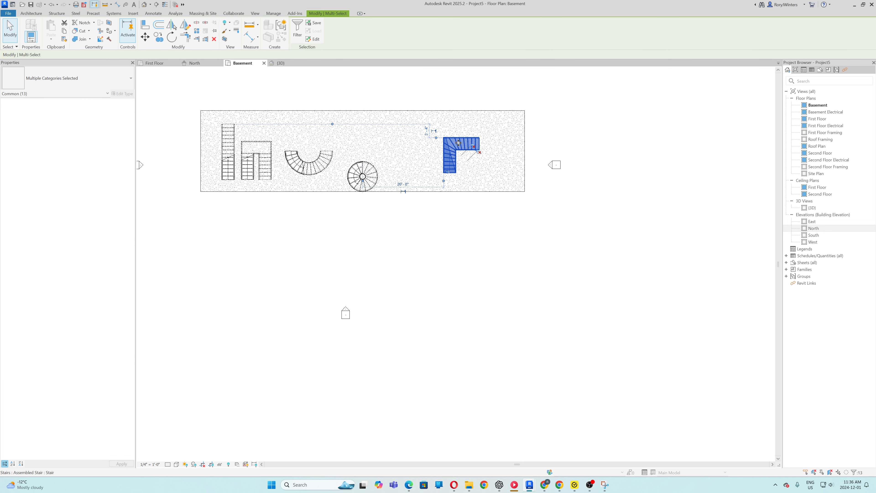
key("Up")
key("Up")
key("Up")
key("Up")
key("Up")
key("Up")
key("Up")
key("Up")
- Nudge the selected L-shaped winder stair south in five increments and clear the selection
key("Down")
key("Down")
key("Down")
key("Down")
key("Down")
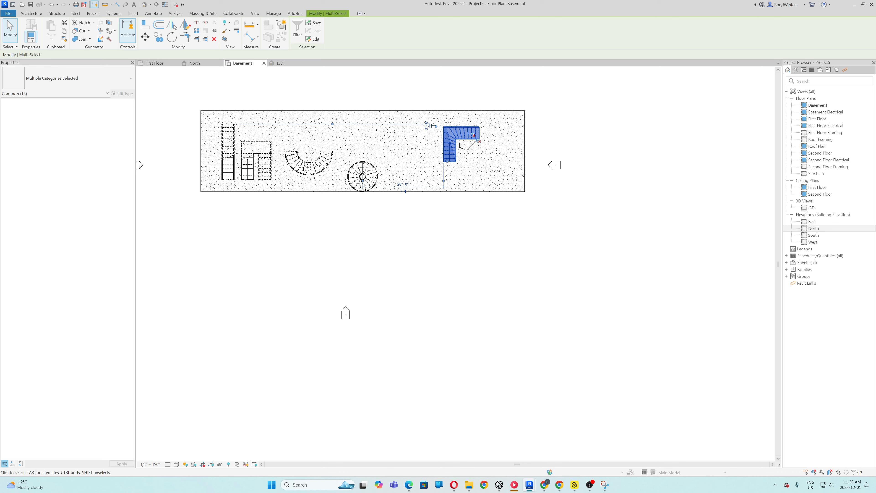
left_click(503, 178)
- Select the whole L-shaped winder stair and rotate it about 90 degrees clockwise around its centre
left_click_drag(499, 176, 428, 127)
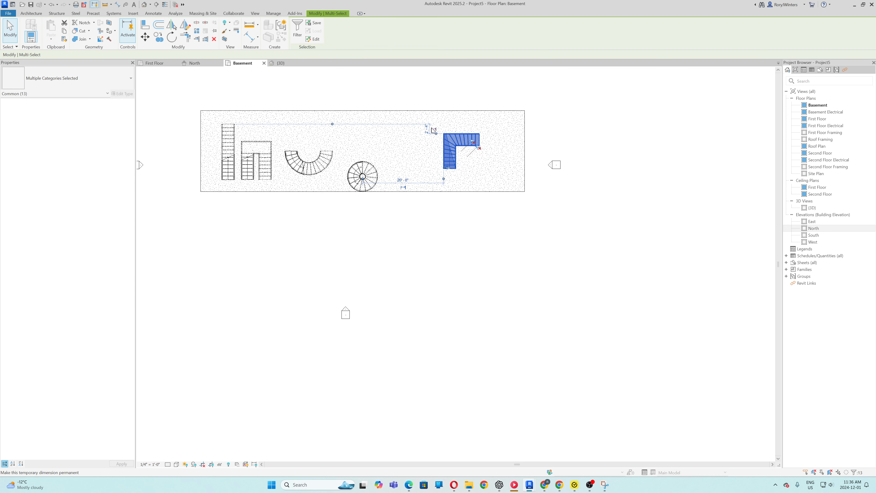
left_click(172, 37)
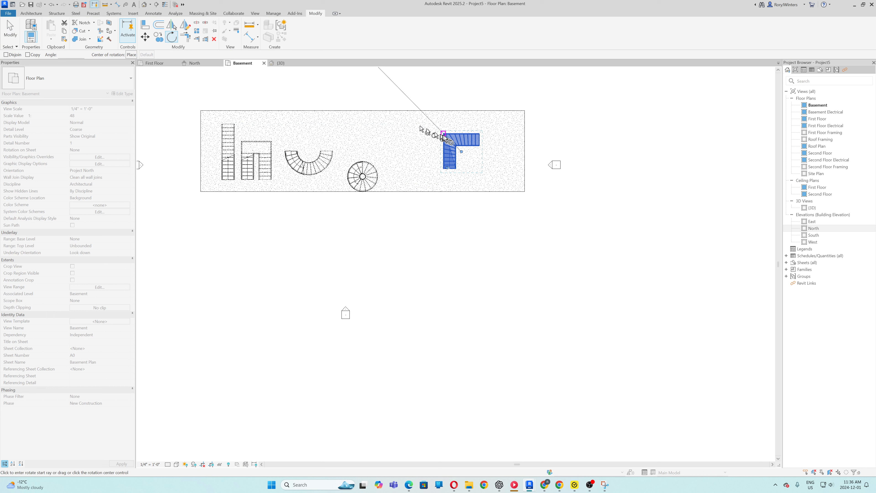
left_click(485, 129)
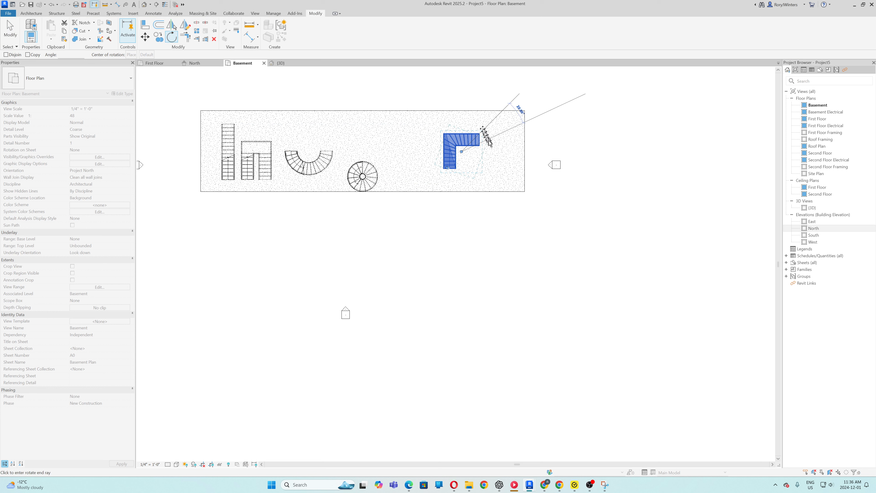
left_click(489, 179)
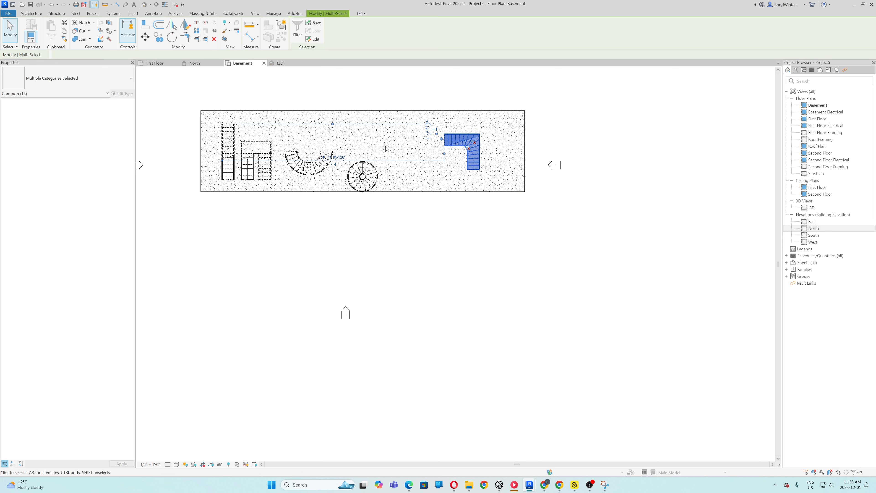
- Nudge the rotated L-shaped winder stair north in repeated small increments
key("Up")
key("Up")
key("Up")
key("Up")
key("Up")
key("Up")
key("Up")
key("Up")
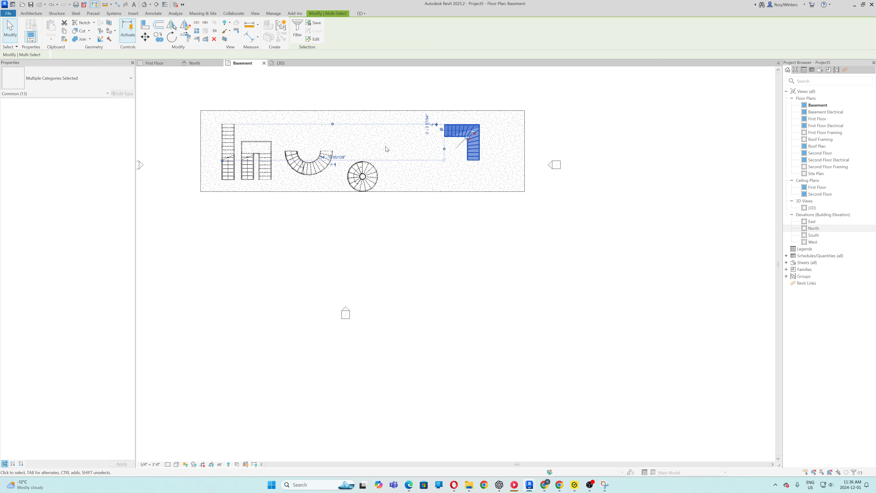
- Nudge the L-shaped winder stair east in many increments toward the slab's east edge
key("Right")
key("Right")
key("Right")
key("Right")
key("Right")
key("Right")
key("Right")
key("Right")
key("Right")
key("Right")
key("Right")
key("Right")
key("Right")
key("Right")
key("Right")
key("Right")
key("Right")
key("Right")
key("Right")
key("Right")
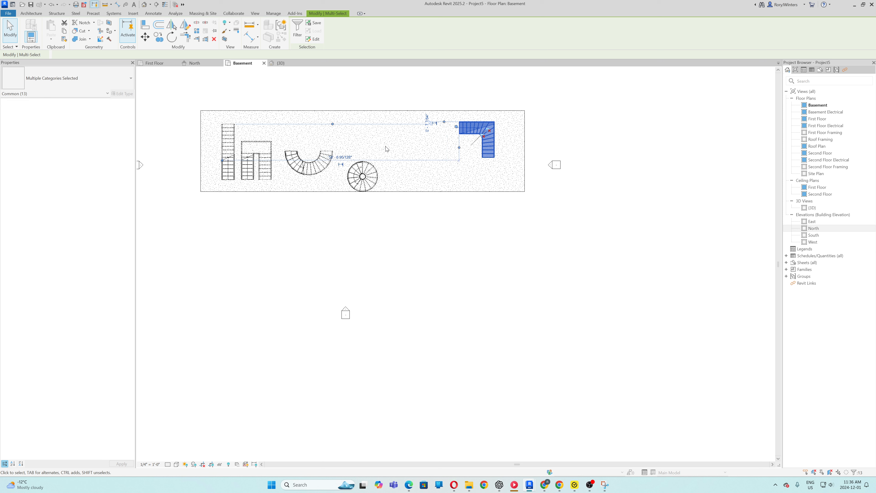
key("Right")
key("Right")
key("Right")
key("Right")
key("Right")
key("Right")
key("Right")
key("Right")
key("Right")
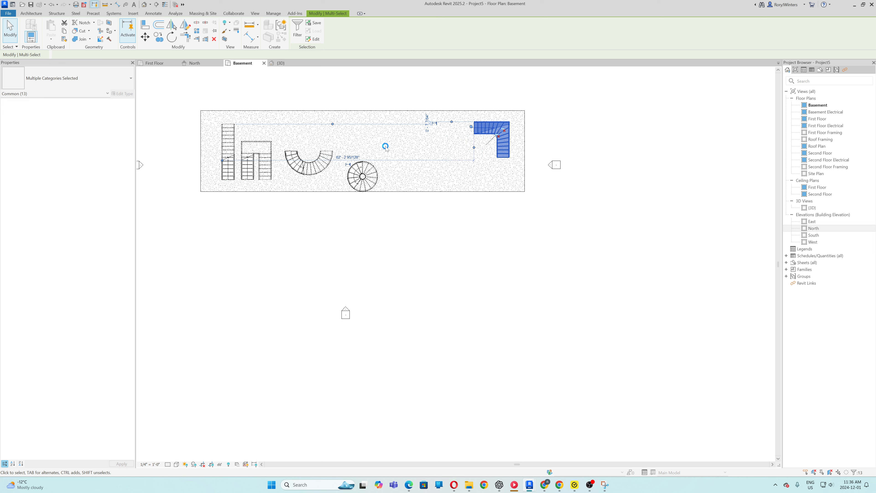
- Nudge the L-shaped winder stair north and east into the slab's northeast corner, just inside the edge, and clear the selection
key("Up")
key("Up")
key("Up")
key("Up")
key("Up")
key("Up")
key("Up")
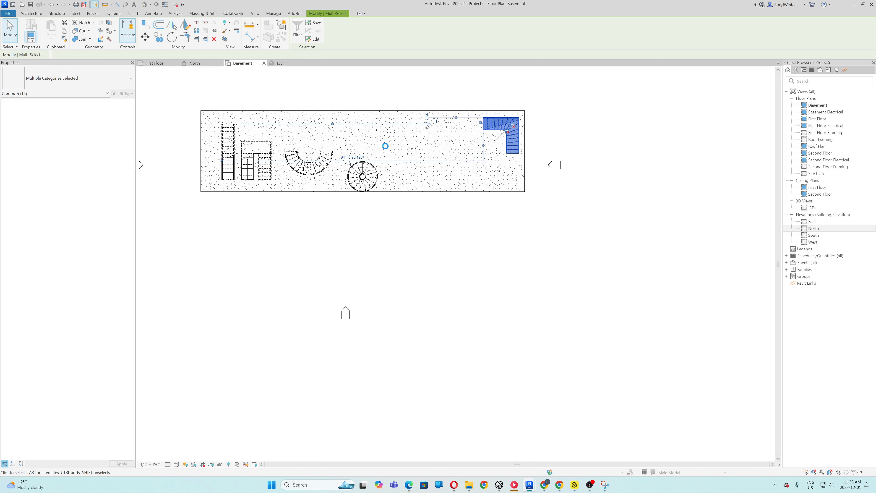
key("Right")
key("Right")
key("Right")
key("Right")
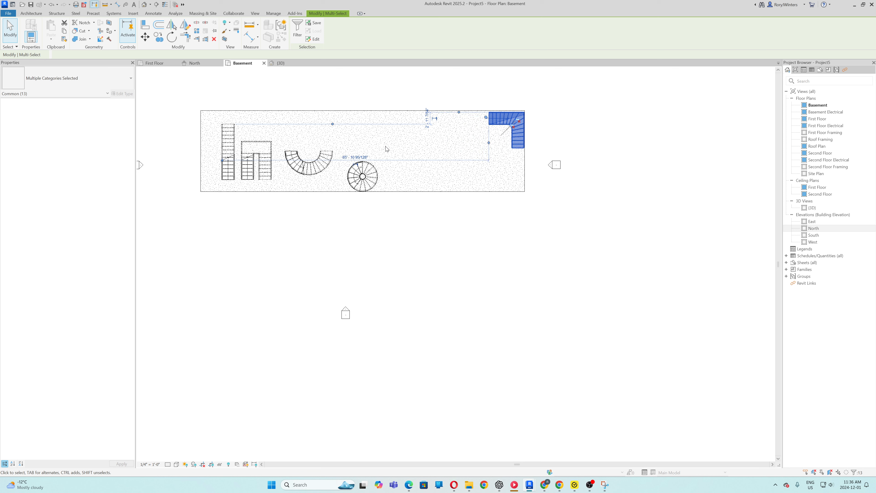
key("Left")
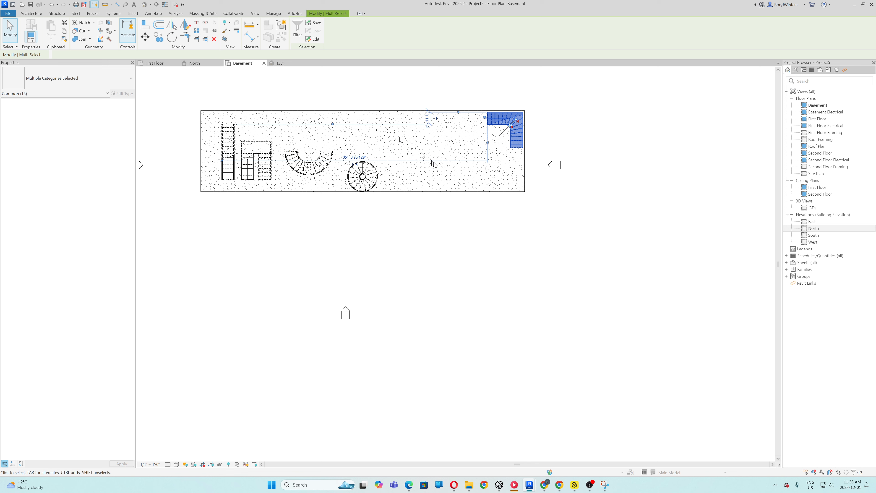
key("Escape")
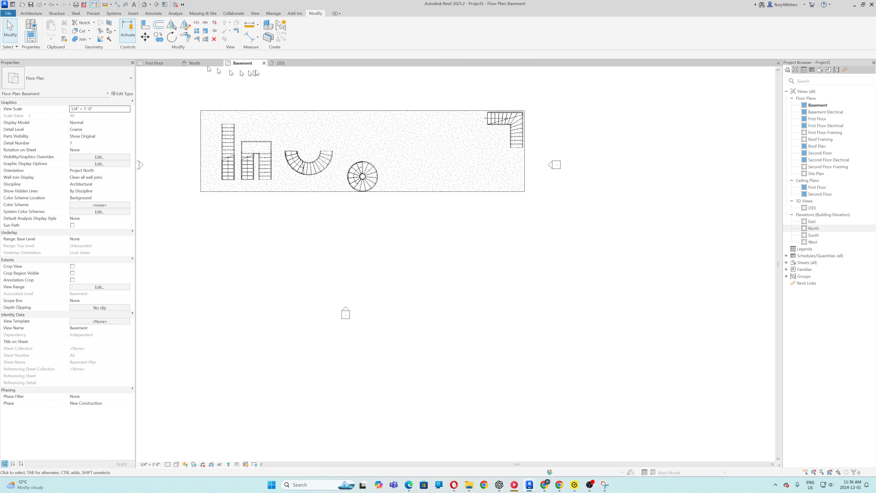
- In the 3D view, delete the outer Handrail - Rectangular railing from the L-shaped winder stair at the slab corner
left_click(281, 63)
scroll(362, 152, "down", 3)
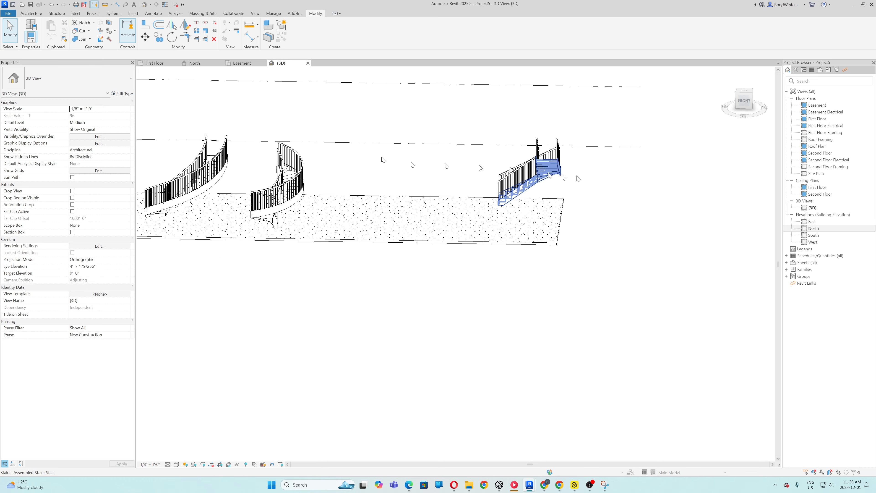
scroll(667, 181, "up", 3)
scroll(586, 169, "down", 1)
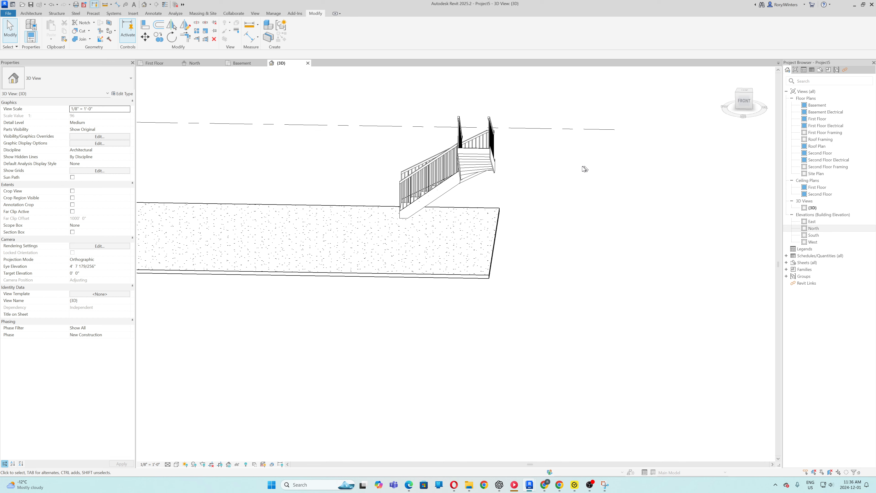
middle_click_drag(577, 172, 479, 169, "shift")
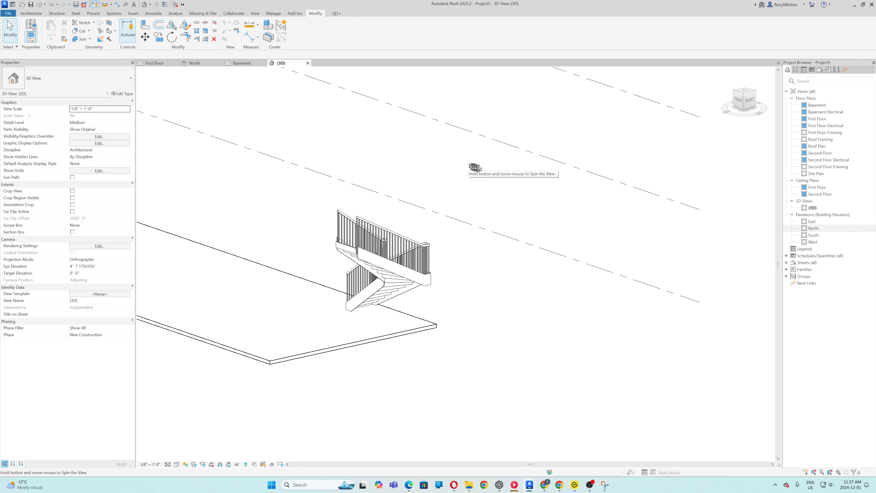
left_click(423, 249)
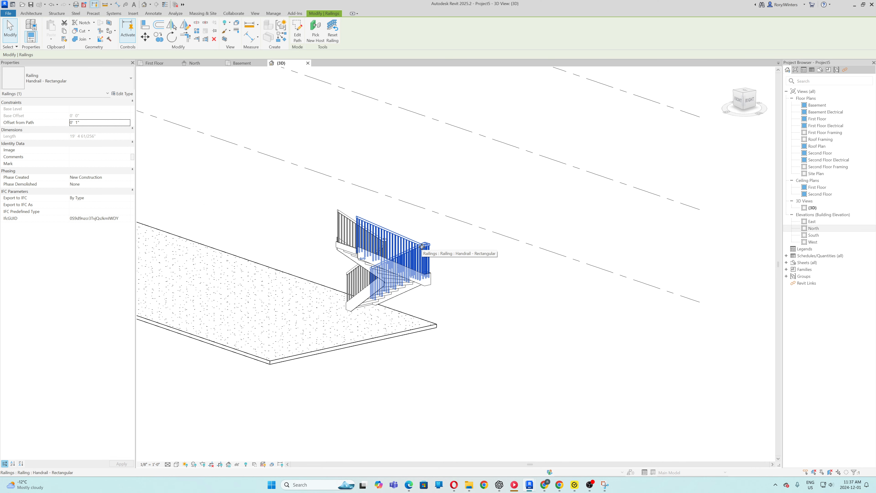
key("Delete")
- Create a U-shaped winder stair from Basement to First Floor in the Basement plan, between the spiral and L-shaped stairs
scroll(425, 269, "down", 4)
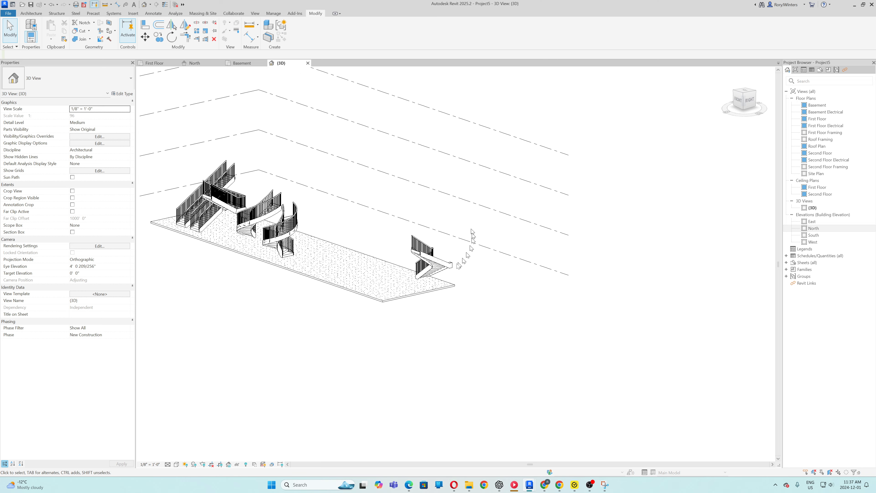
middle_click_drag(329, 267, 381, 205, "shift")
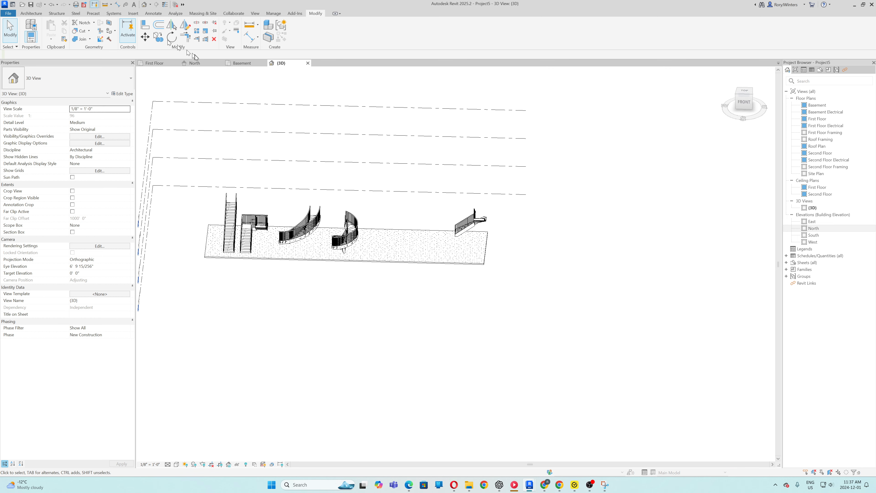
left_click(246, 65)
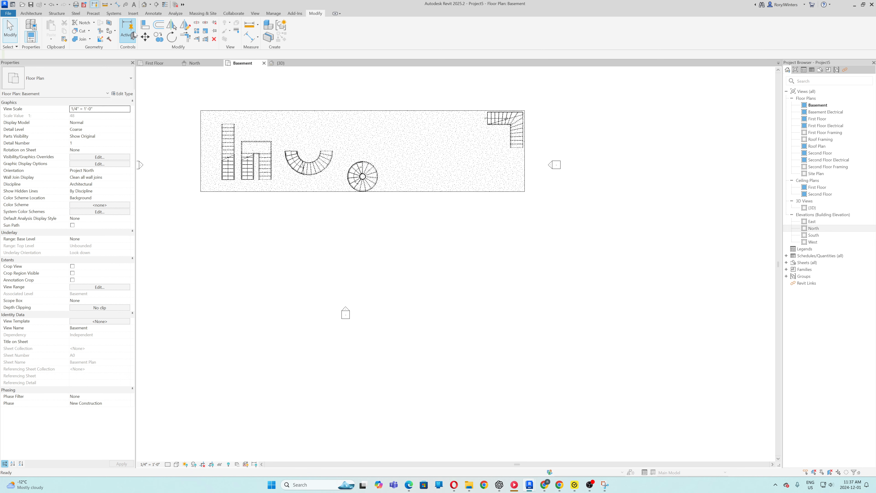
left_click(35, 14)
left_click(250, 31)
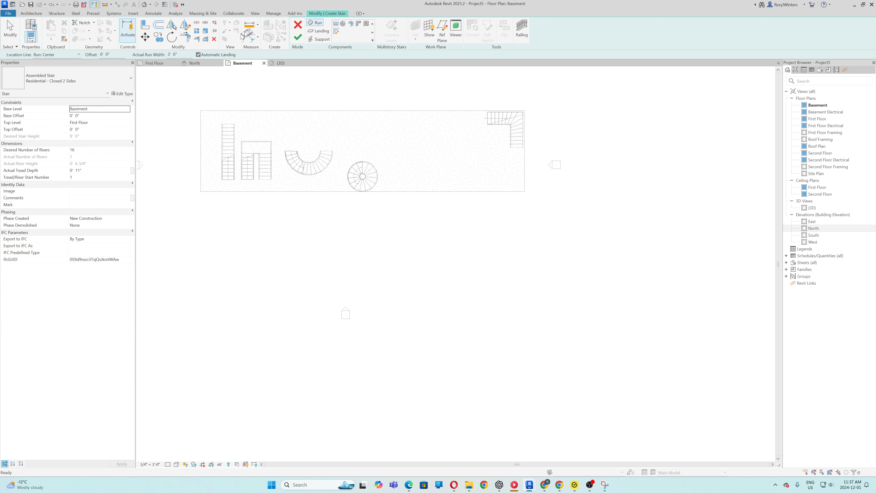
left_click(365, 25)
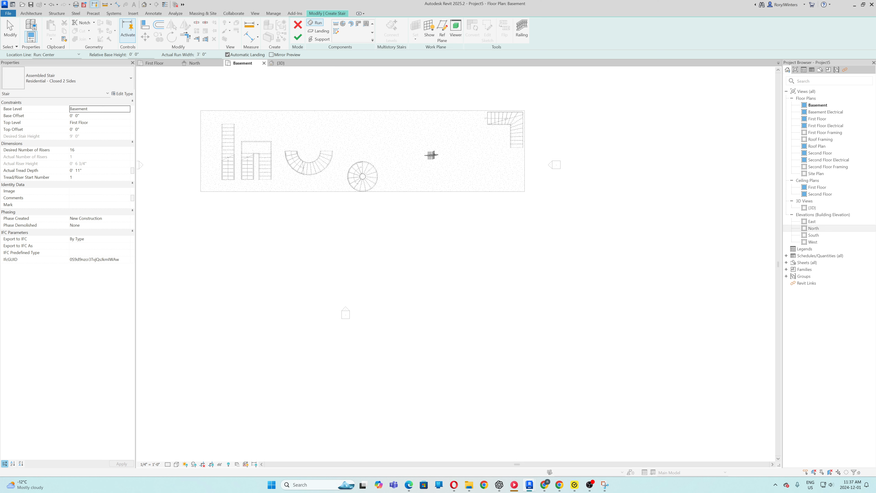
left_click(432, 134)
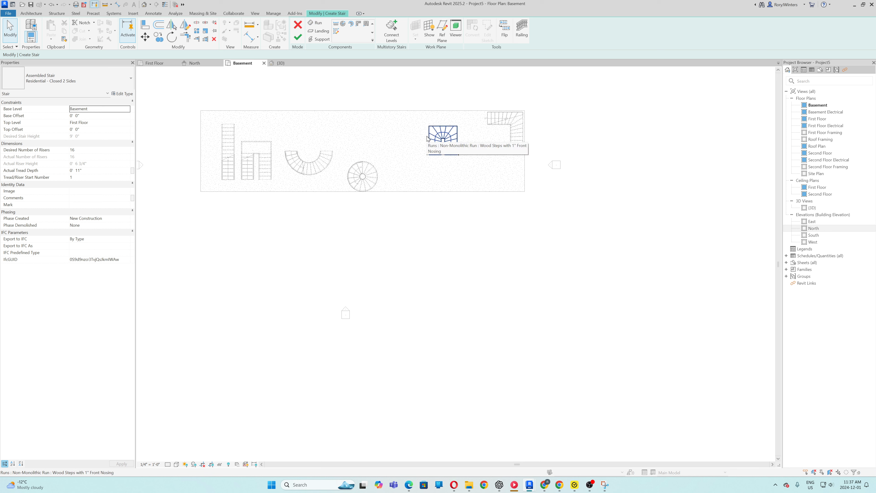
left_click(297, 36)
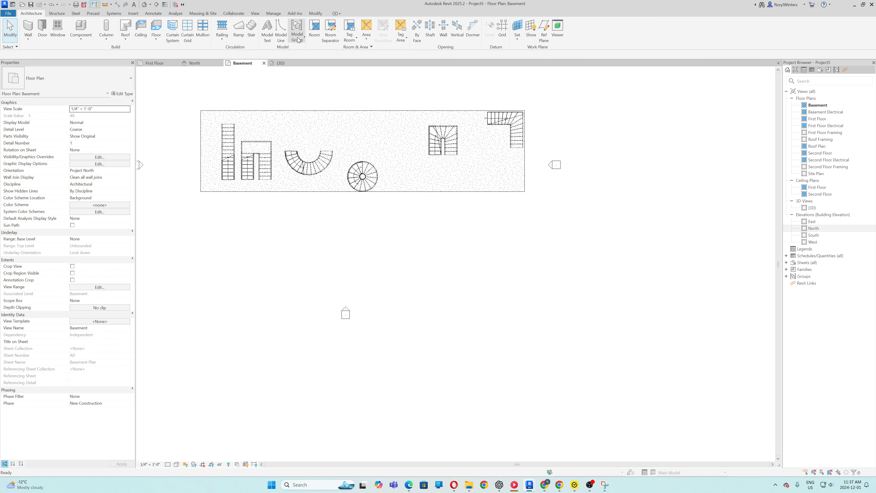
- Inspect the new U-shaped winder stair in the 3D view and compare it with the U-shaped stair with a landing
left_click(281, 63)
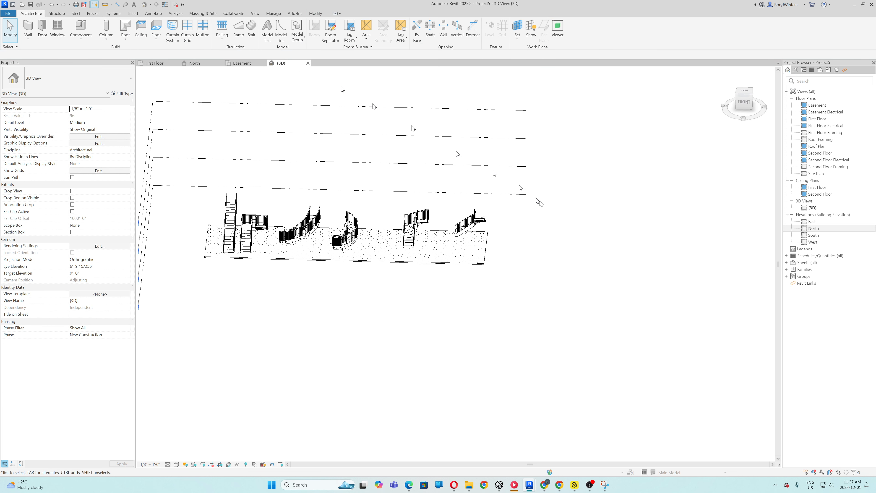
scroll(467, 270, "up", 3)
scroll(425, 240, "up", 2)
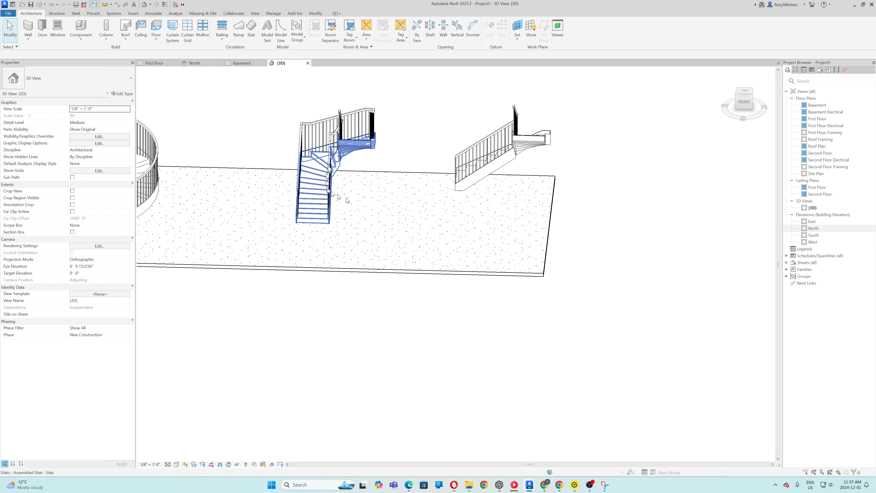
mouse_move(361, 171)
middle_mouse_down("shift")
mouse_move(416, 149)
mouse_move(415, 173)
middle_mouse_up("shift")
scroll(417, 173, "down", 8)
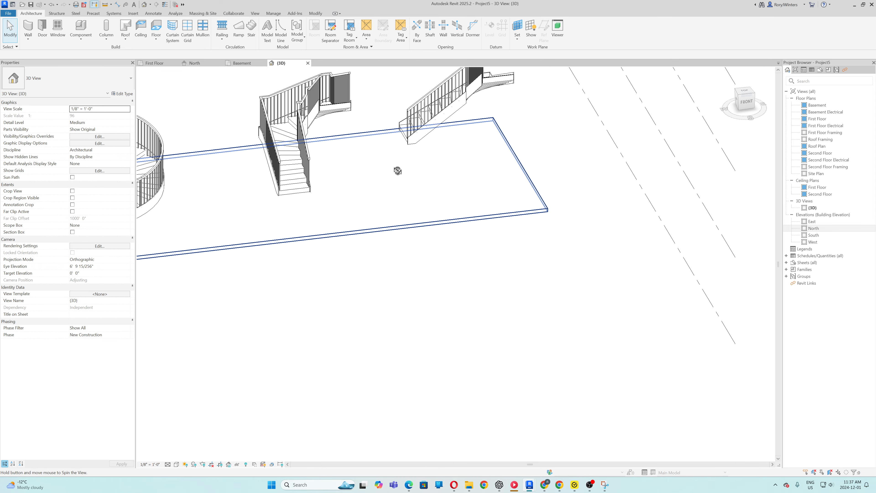
scroll(388, 179, "up", 8)
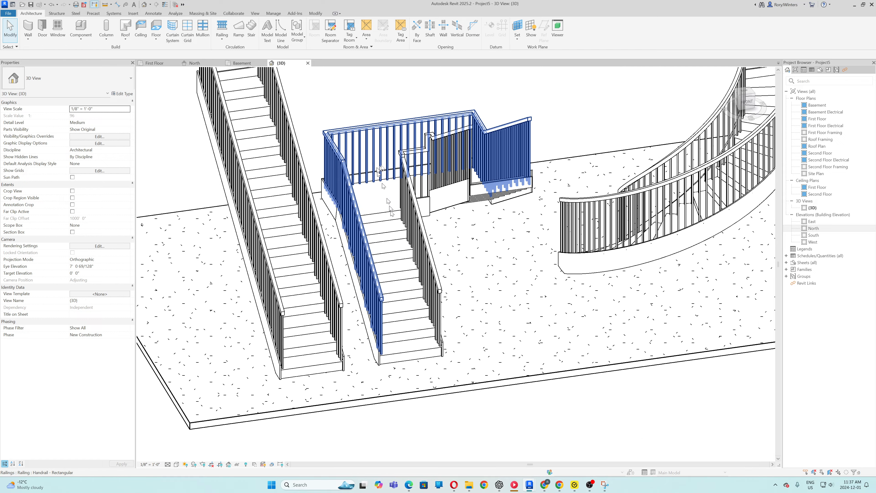
scroll(407, 162, "down", 6)
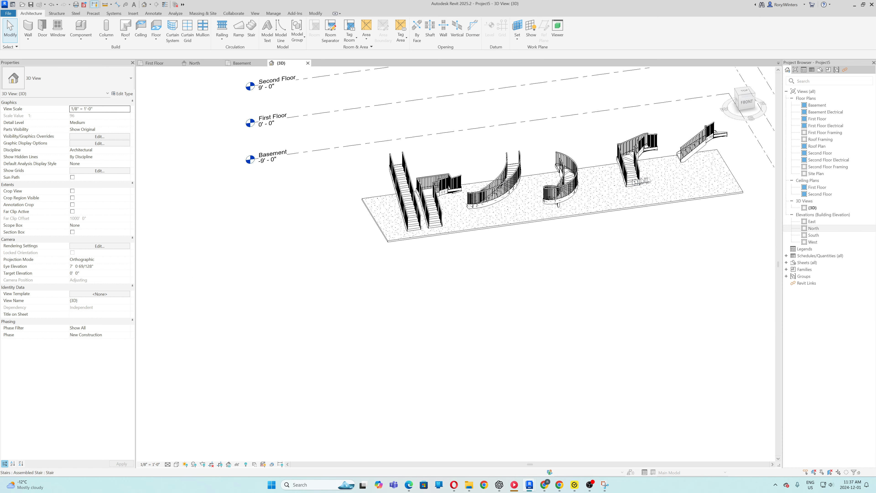
- Examine the winder treads and railings of the U-shaped winder stair from several angles in the 3D view
scroll(638, 142, "up", 8)
scroll(629, 140, "down", 3)
scroll(627, 87, "up", 5)
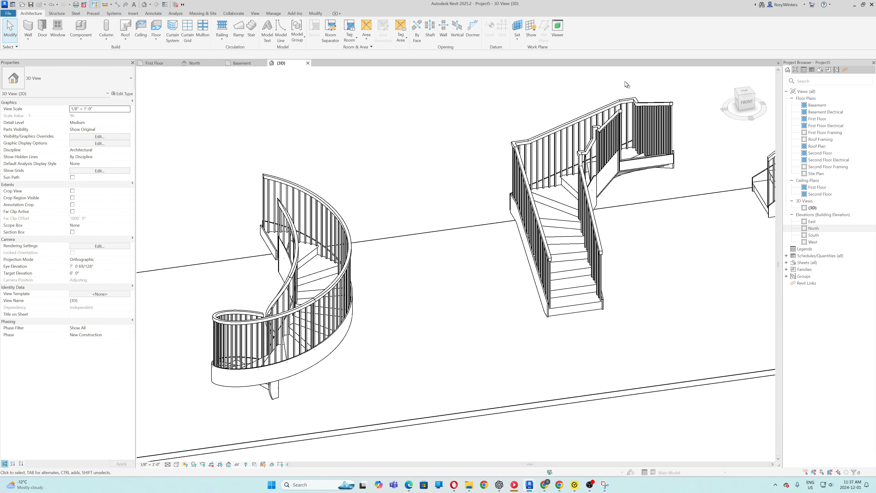
middle_click_drag(614, 92, 531, 130, "shift")
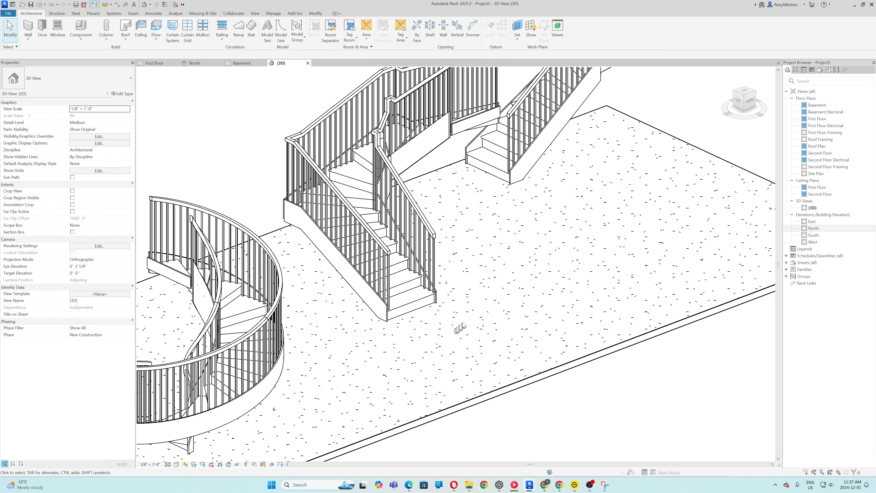
mouse_move(460, 327)
middle_mouse_down("shift")
mouse_move(524, 289)
mouse_move(453, 260)
mouse_move(489, 268)
mouse_move(522, 243)
middle_mouse_up("shift")
scroll(386, 254, "down", 3)
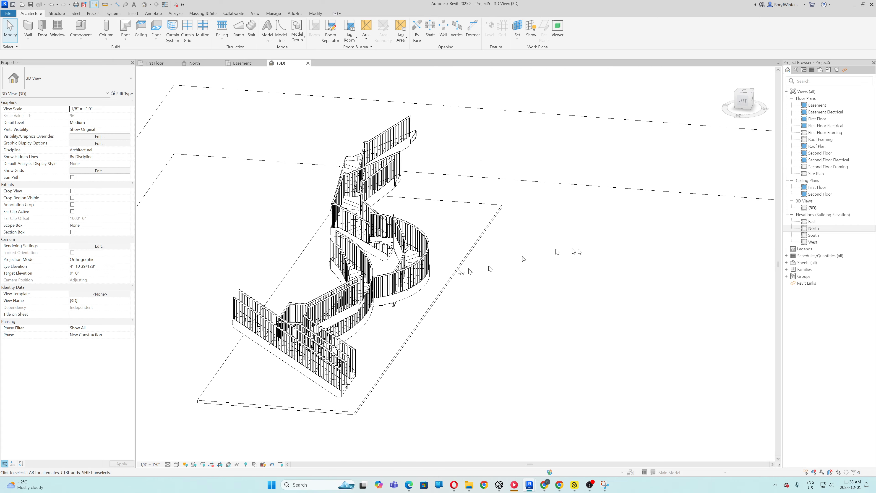
scroll(461, 271, "down", 2)
middle_click_drag(461, 271, 493, 275, "shift")
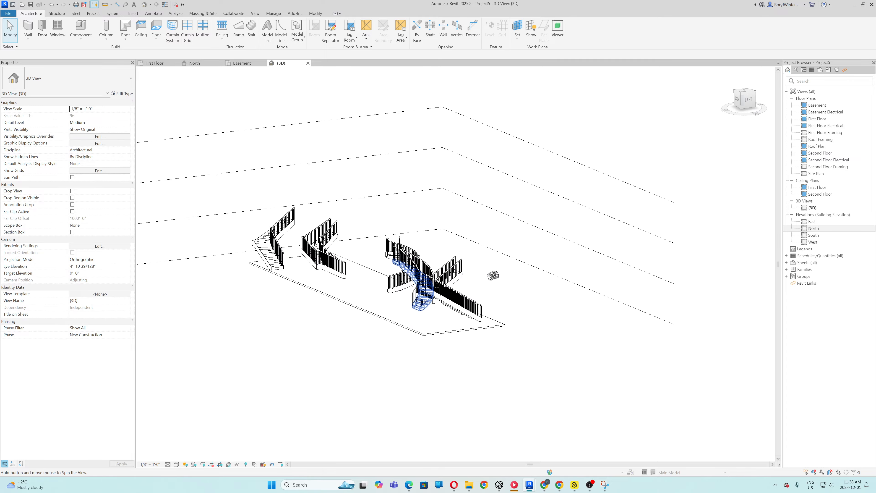
scroll(317, 235, "up", 6)
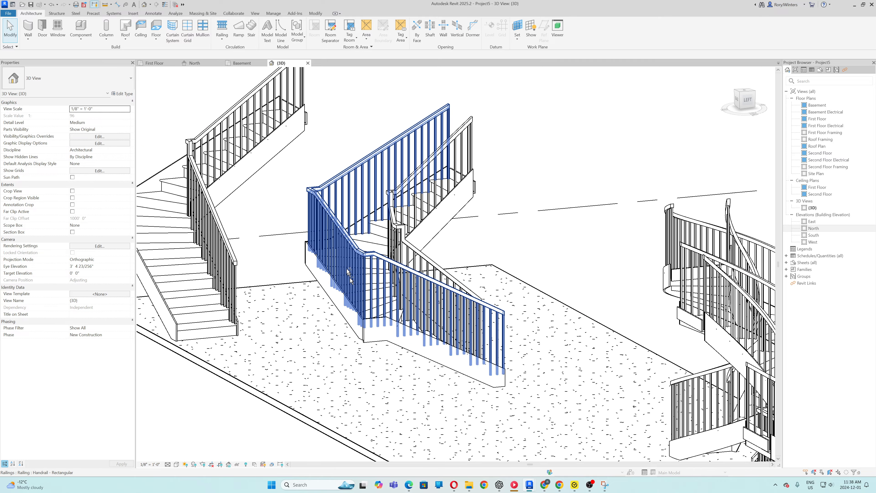
middle_click_drag(342, 259, 336, 325, "shift")
scroll(364, 221, "down", 2)
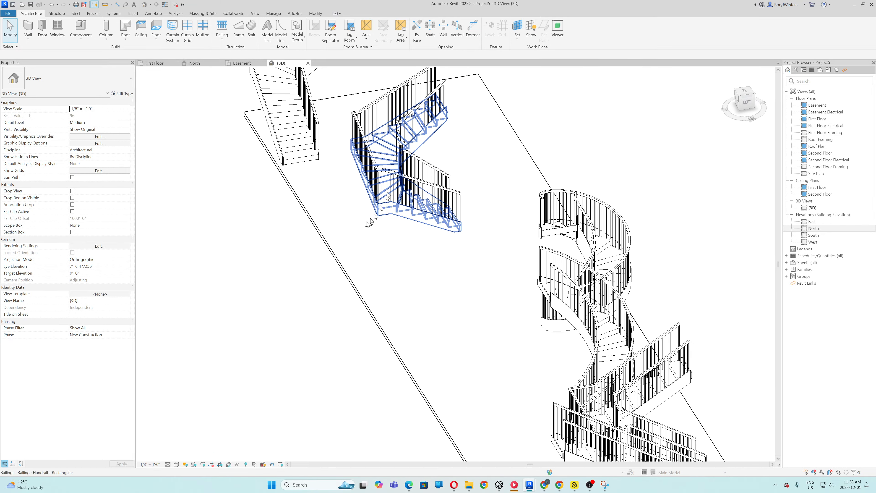
- Inspect the U-shaped winder stair up close and view the whole row of stairs from the front in 3D
scroll(369, 222, "down", 1)
scroll(380, 134, "up", 7)
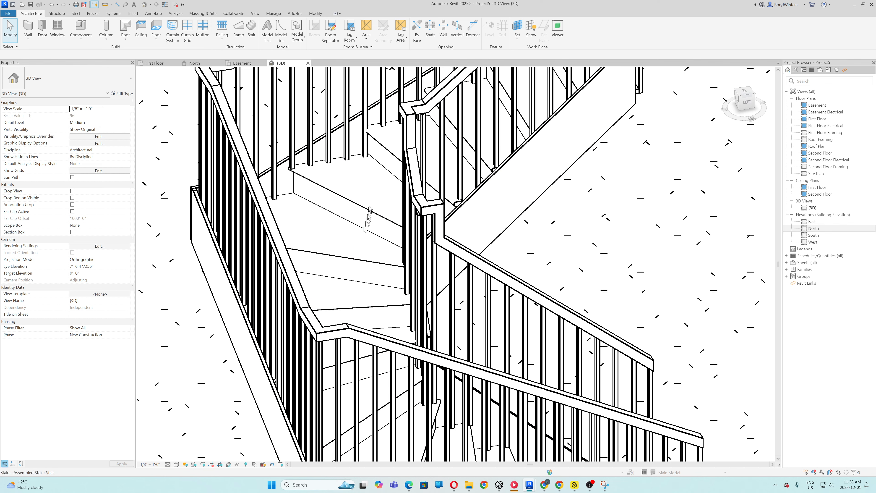
scroll(393, 209, "down", 2)
scroll(394, 209, "down", 4)
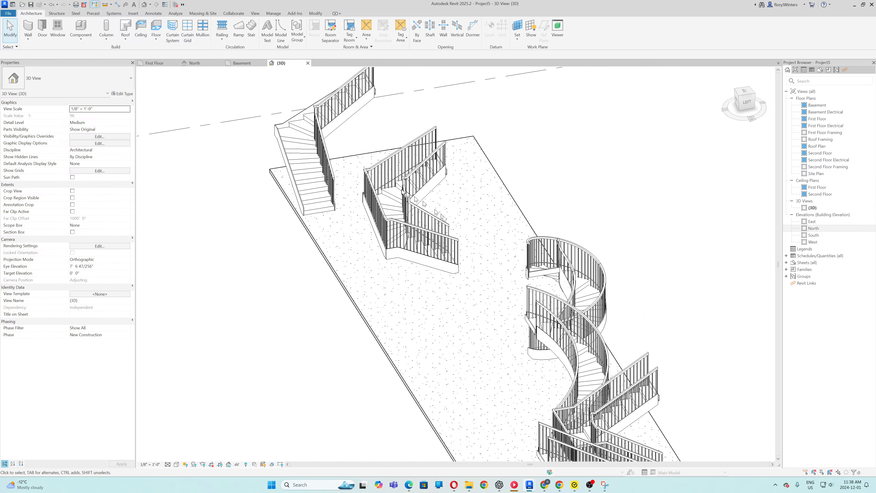
middle_click_drag(491, 266, 421, 203, "shift")
scroll(419, 198, "down", 2)
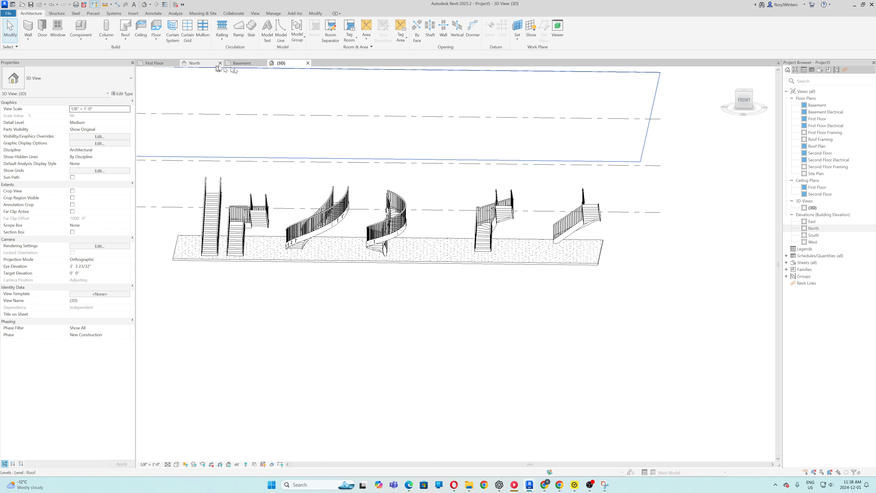
- Set the view depth level to Unlimited in the First Floor plan's view range
left_click(157, 64)
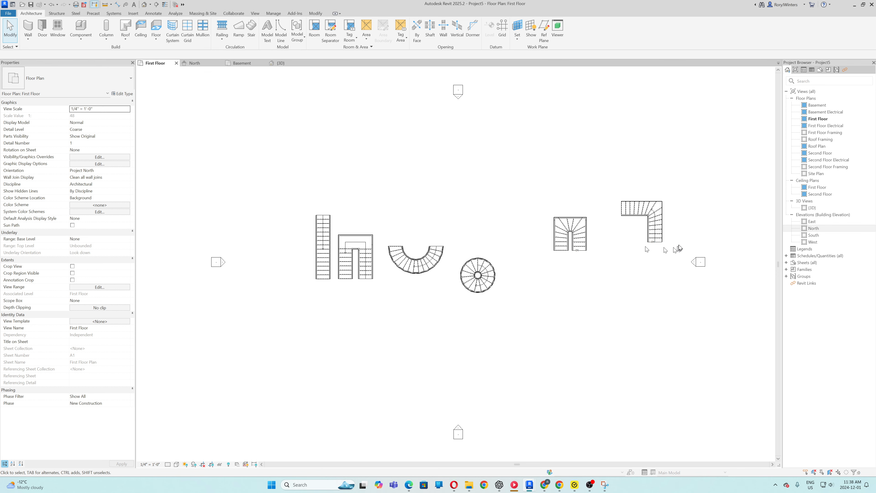
scroll(676, 246, "up", 2)
scroll(671, 247, "down", 1)
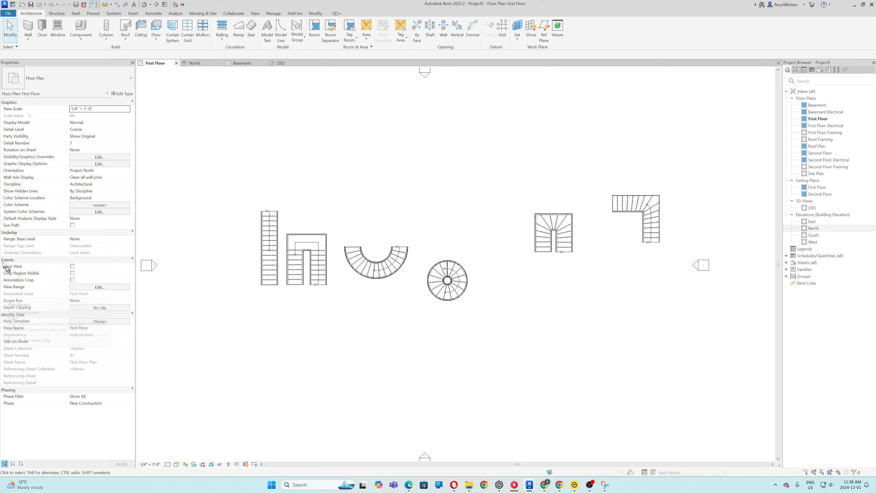
left_click(99, 287)
left_click(522, 255)
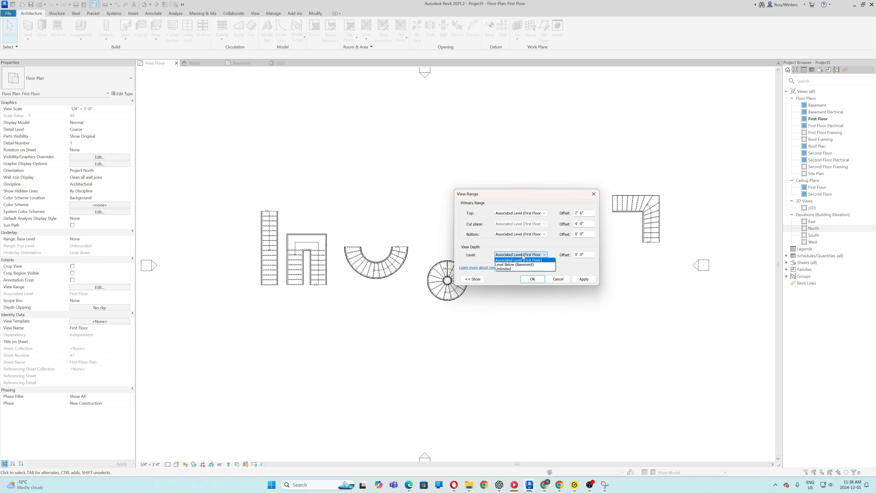
left_click(523, 269)
left_click(582, 279)
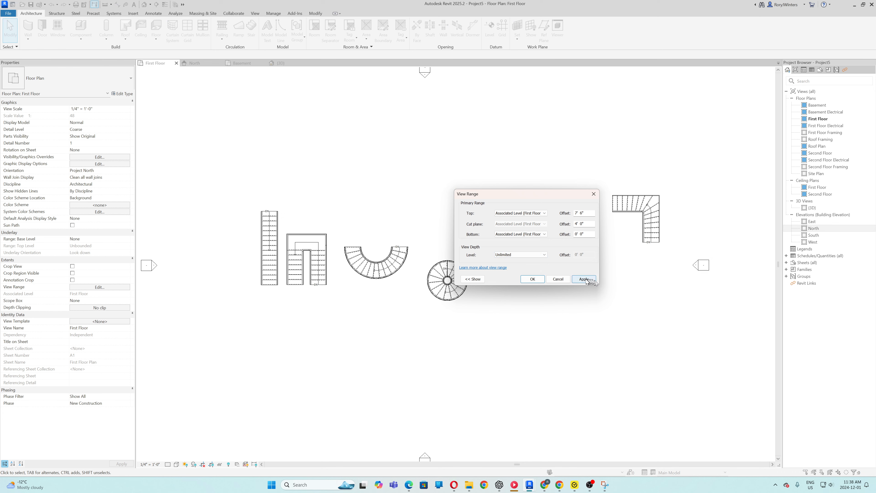
left_click(532, 279)
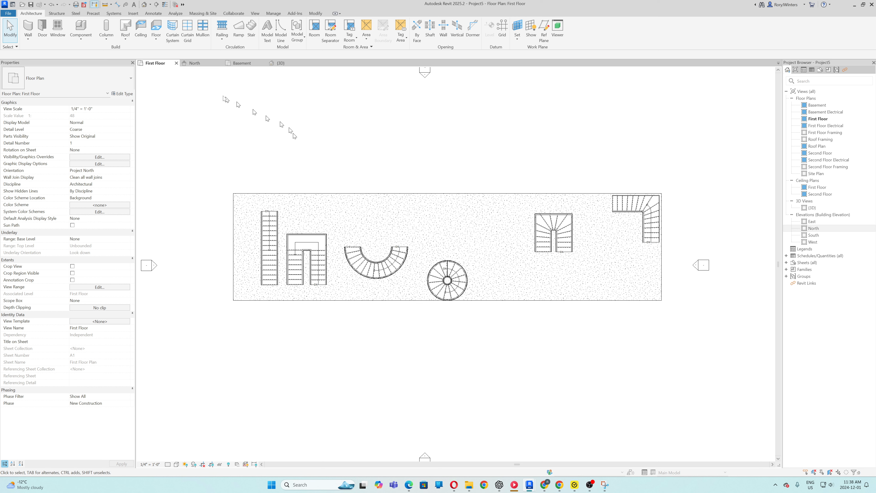
- Start an architectural floor on the First Floor using the Wood Truss Joist 12" - Carpet Finish type
left_click(156, 40)
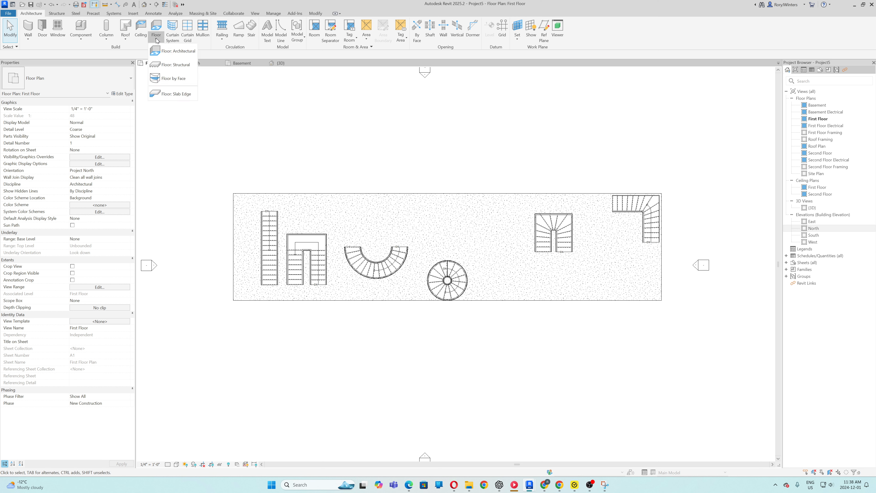
left_click(162, 51)
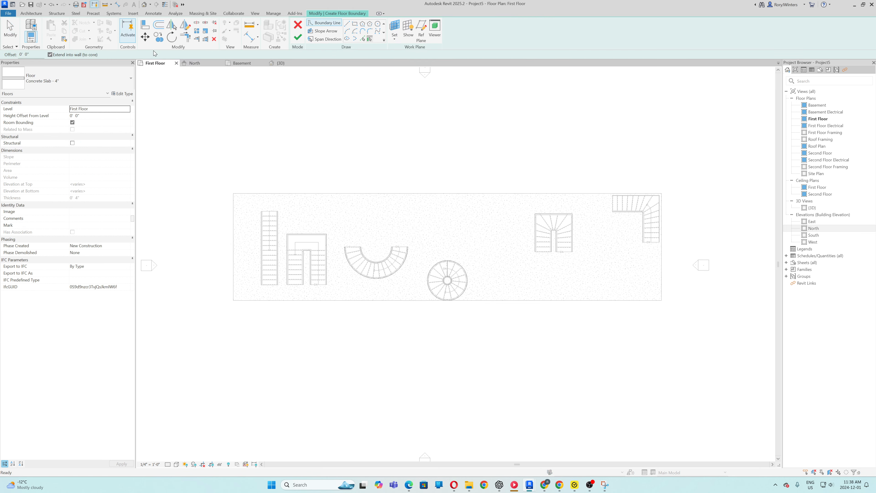
left_click(121, 80)
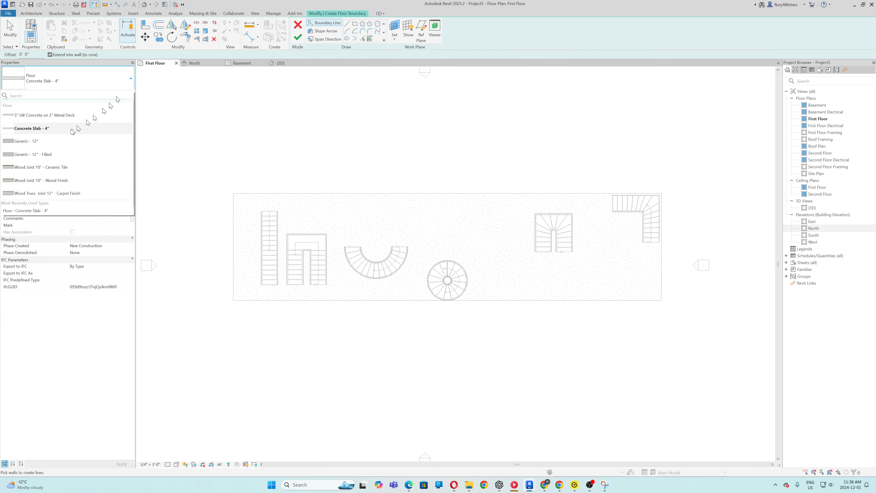
left_click(63, 194)
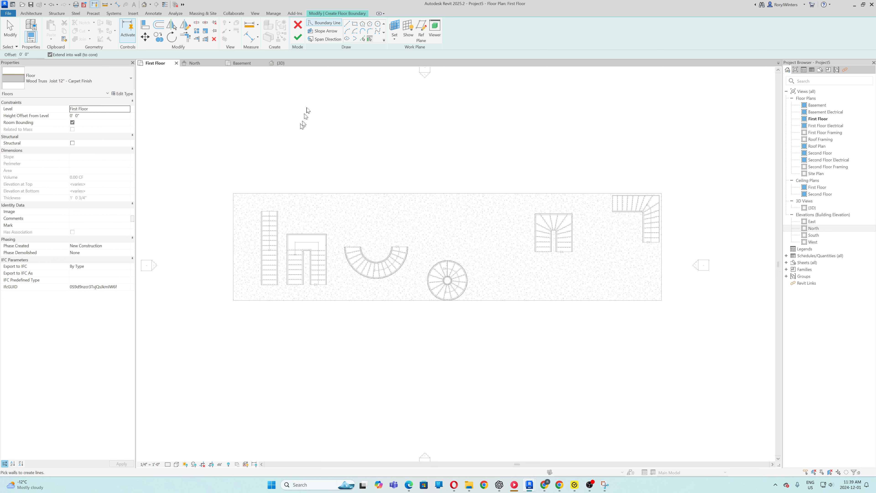
- Sketch a rectangular floor boundary about 18'-10" by 20' around the straight and U-shaped stairs, starting at the slab's upper-left corner
left_click(355, 24)
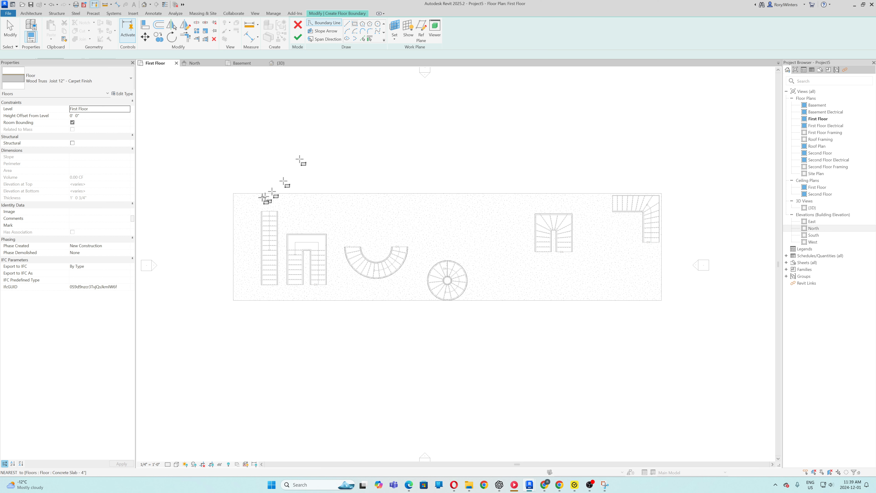
left_click(233, 194)
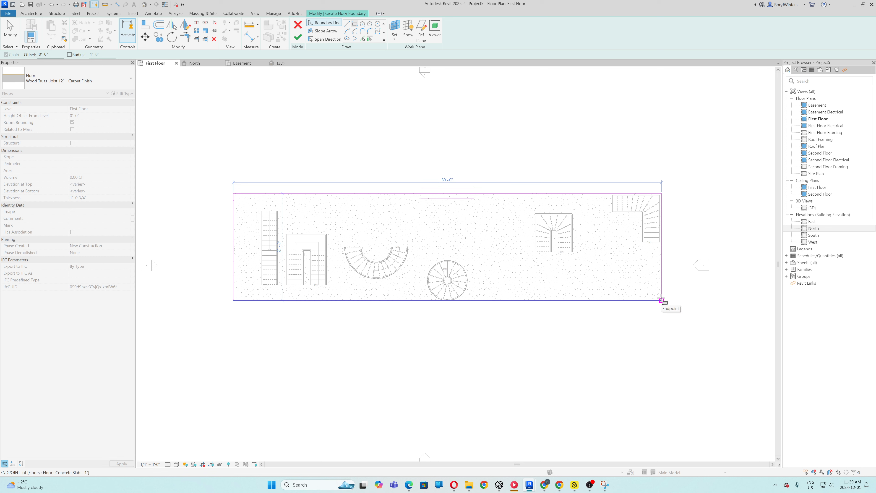
left_click(333, 299)
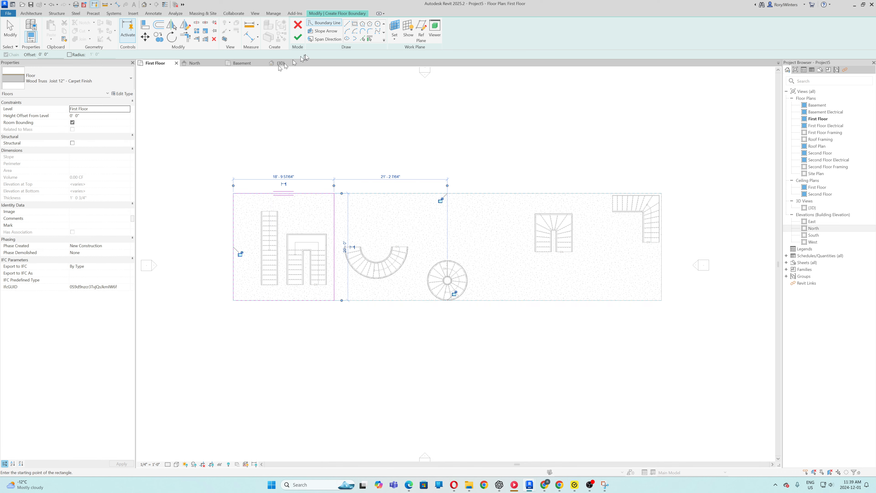
- Draw boundary lines from the rectangle's right edge 21' across the top of the semicircular stair and 5'-6" down into the spiral stair
left_click(346, 23)
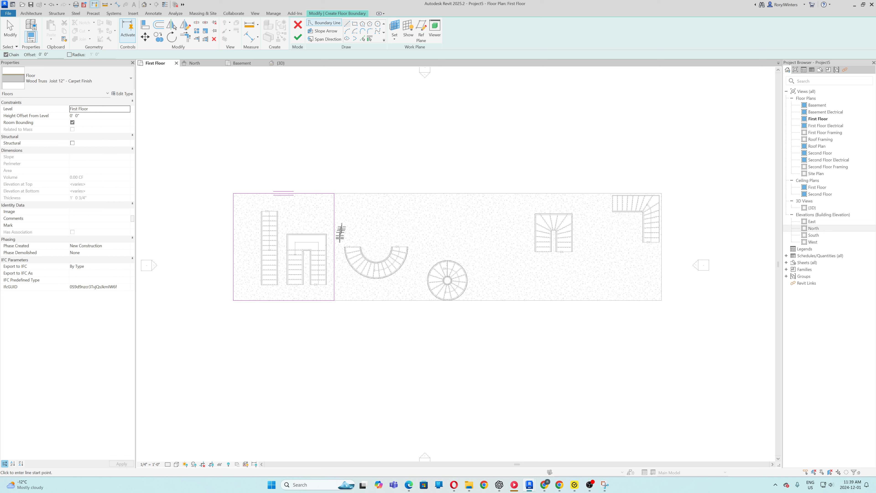
left_click(333, 247)
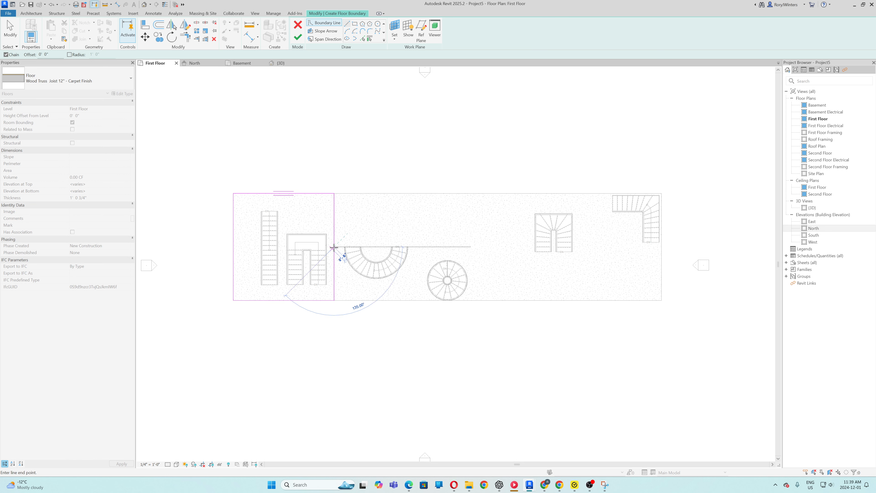
left_click(420, 247)
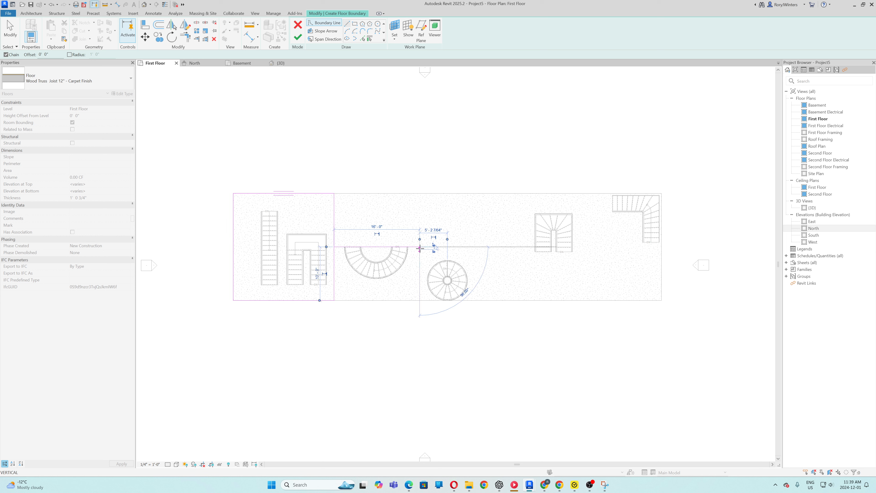
left_click(447, 247)
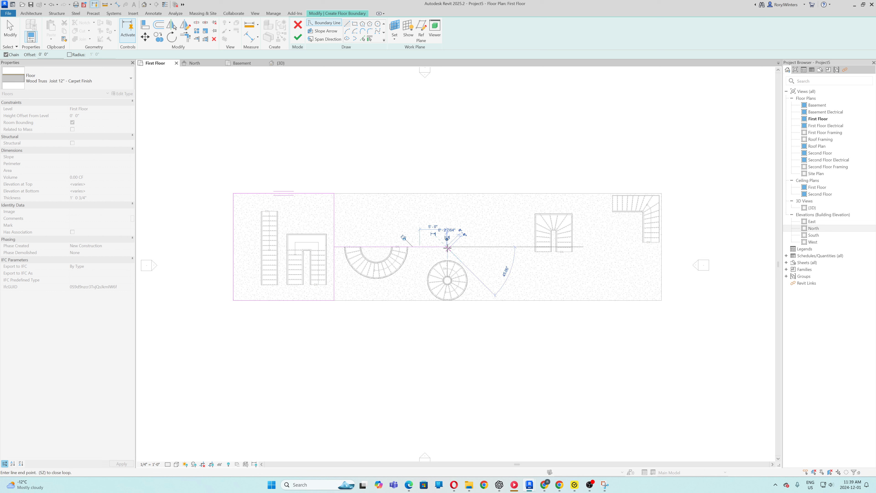
left_click(446, 276)
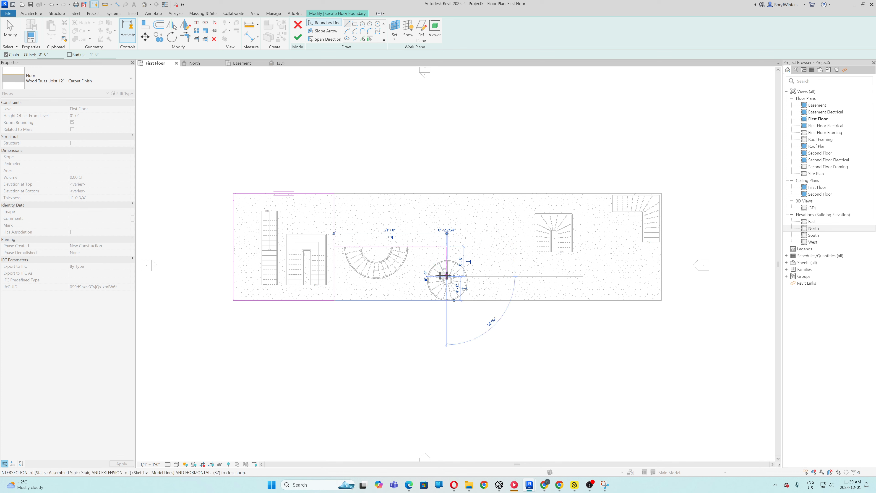
- Continue the boundary 4' left from the spiral stair, down to the slab edge, 3' left along it and 10' up to the horizontal line
left_click(424, 276)
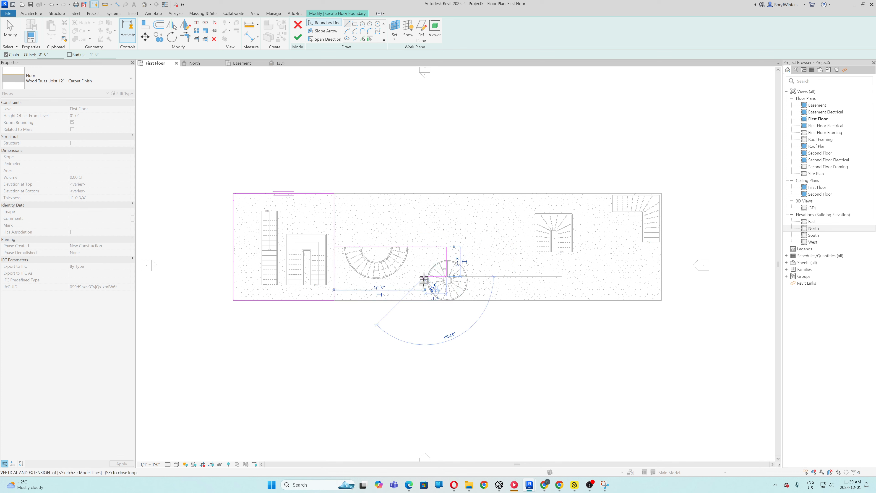
left_click(424, 300)
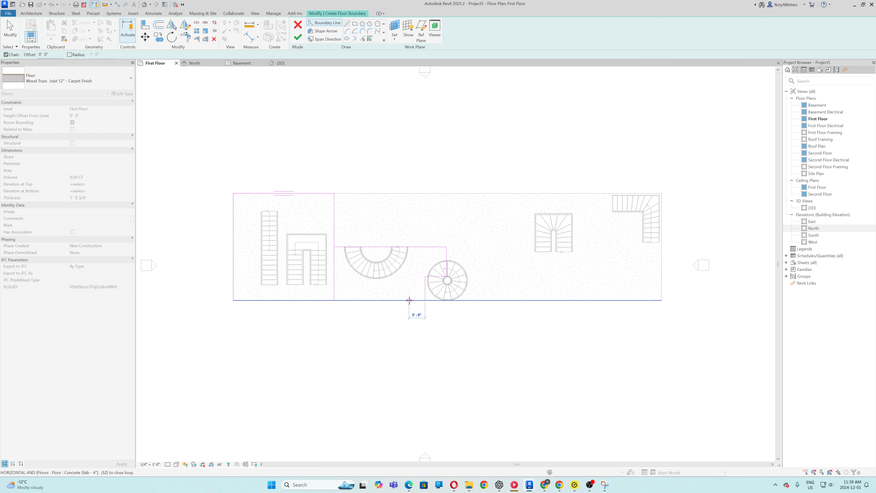
left_click(409, 300)
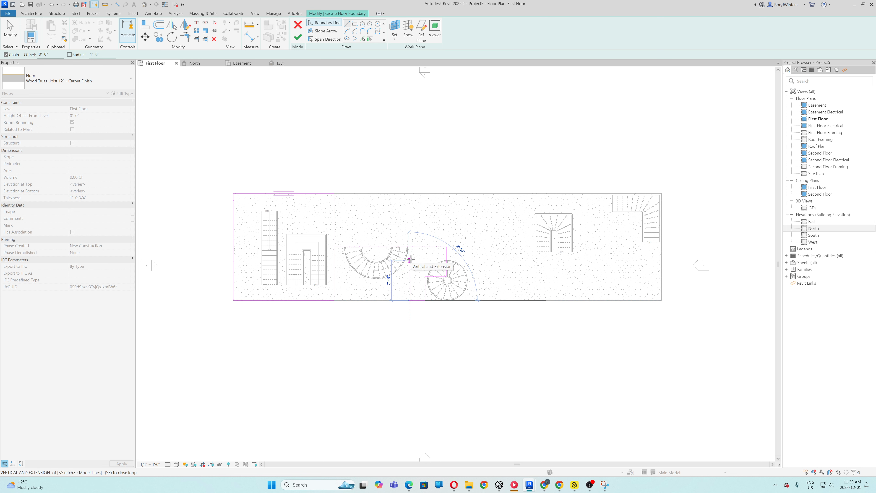
left_click(410, 247)
key("Escape")
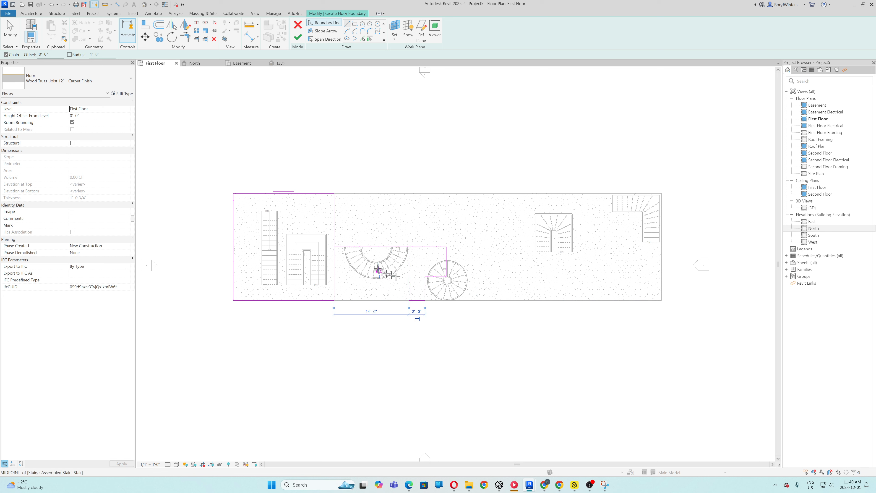
- Draw a boundary line about 14' along the slab's upper edge from the rectangle's corner, and a 10' vertical line above the semicircular stair's centre
left_click(348, 24)
left_click(334, 193)
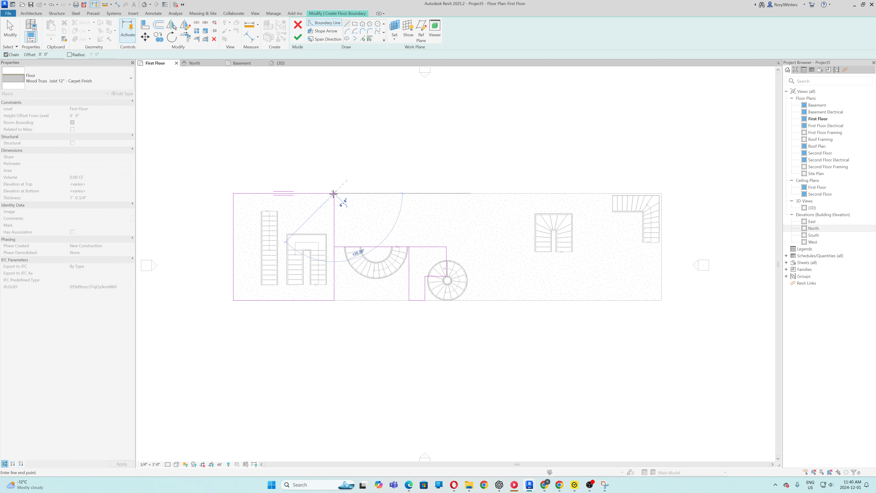
left_click(409, 193)
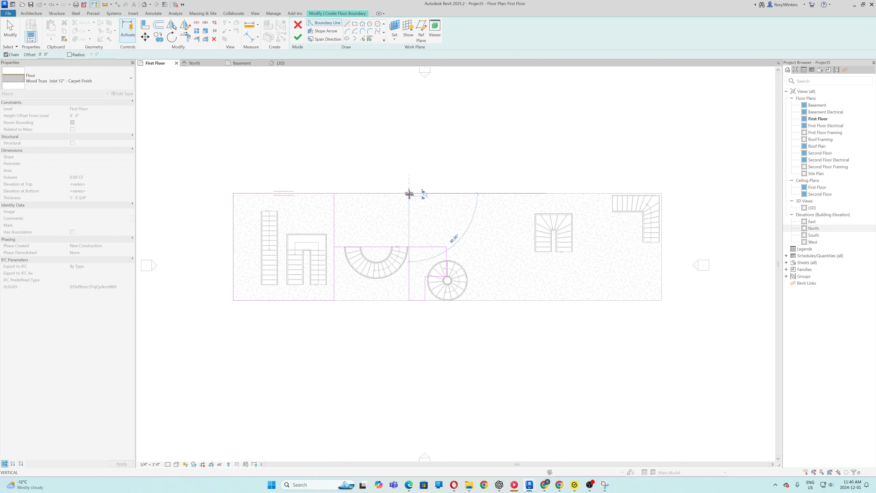
key("Escape")
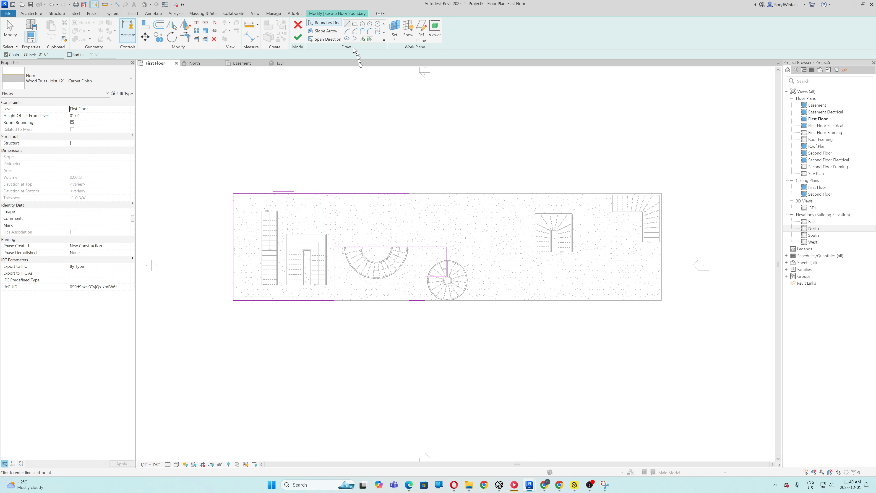
left_click(377, 247)
left_click(377, 193)
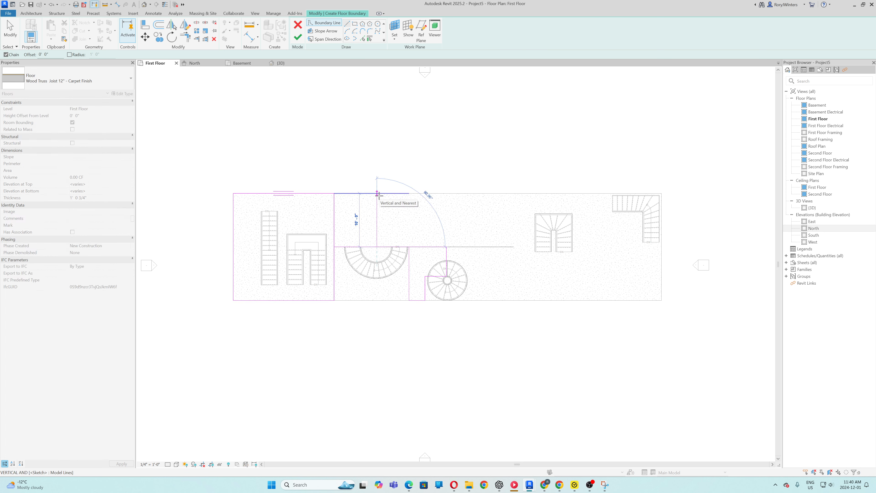
key("Escape")
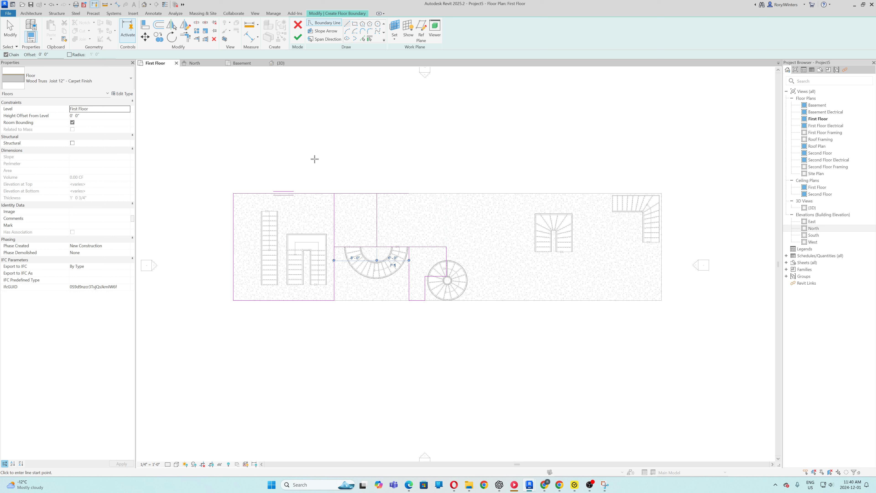
- Split the rectangle's right boundary line above the semicircular stair and delete its upper segment
left_click(197, 23)
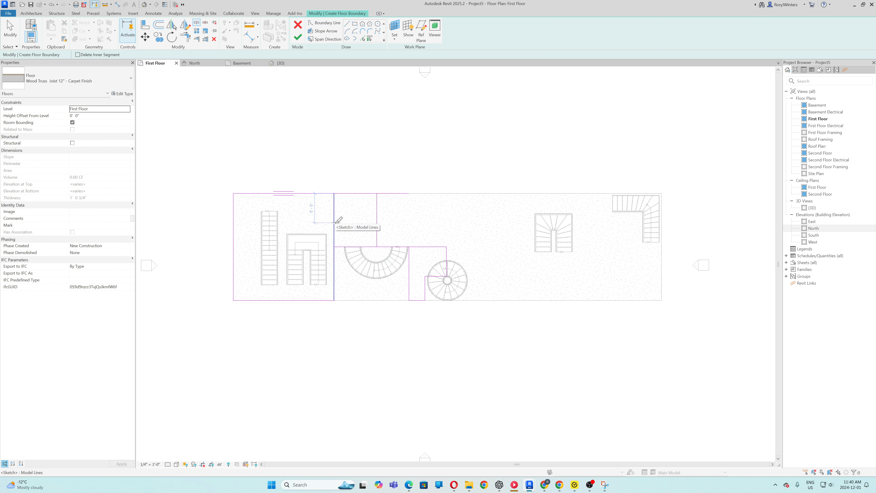
left_click(334, 223)
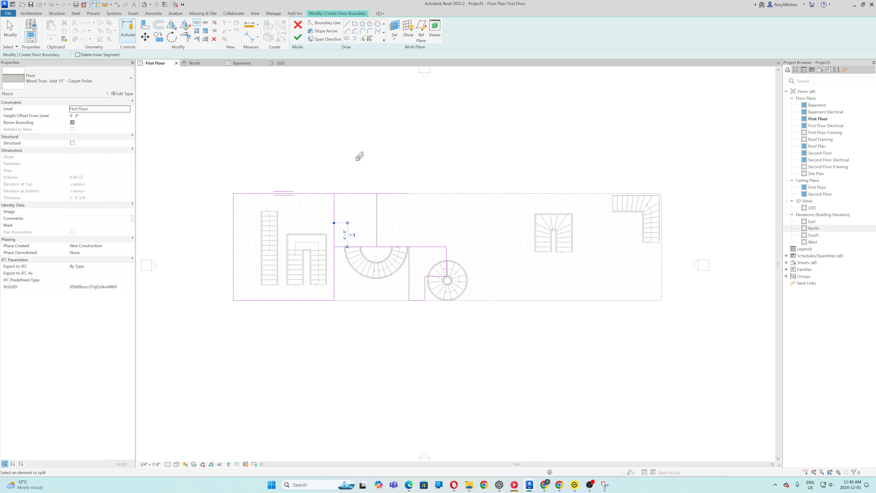
key("Escape")
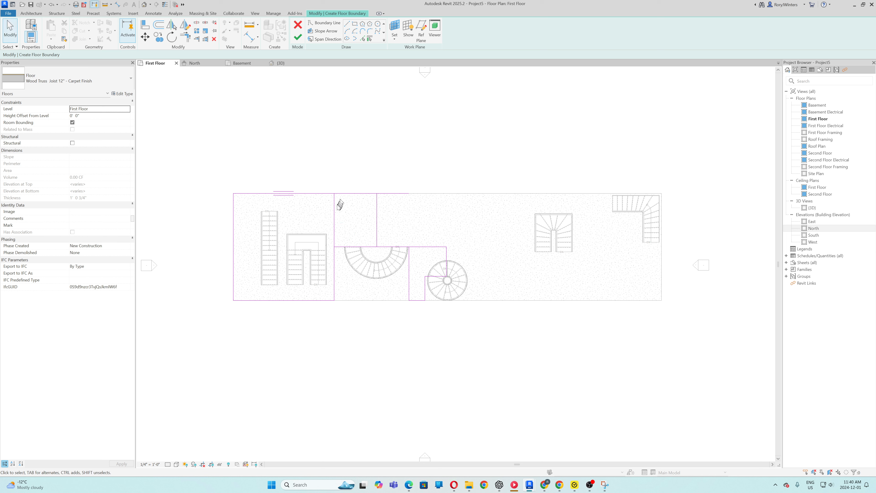
left_click(334, 209)
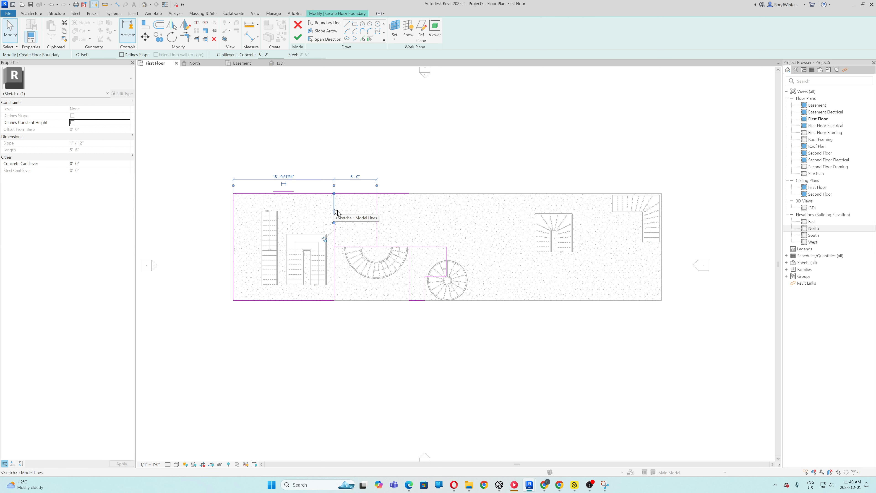
key("Delete")
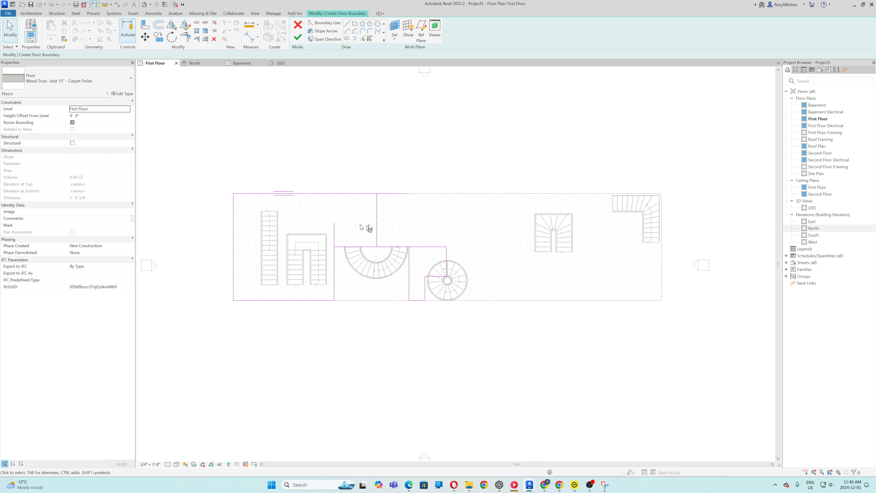
- Trim the vertical line beside the semicircular stair at the horizontal line, and draw boundary lines along the slab's upper edge (about 47') and down its right edge (20')
left_click(186, 38)
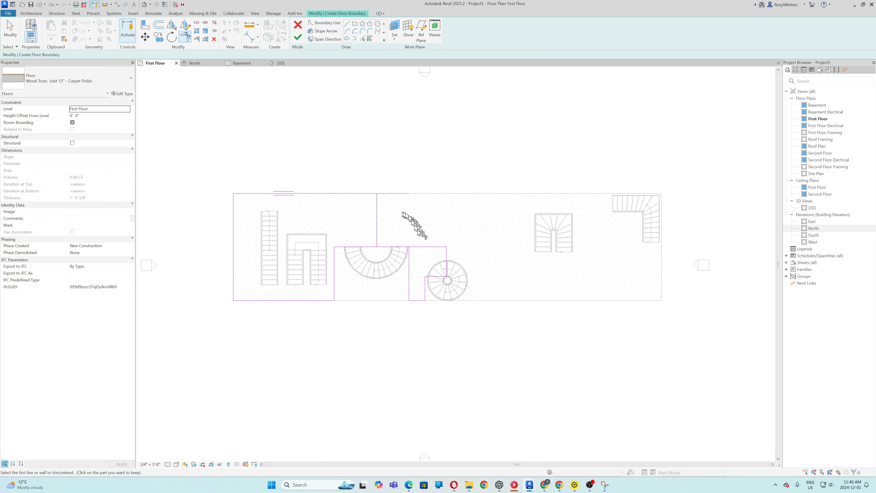
left_click(347, 24)
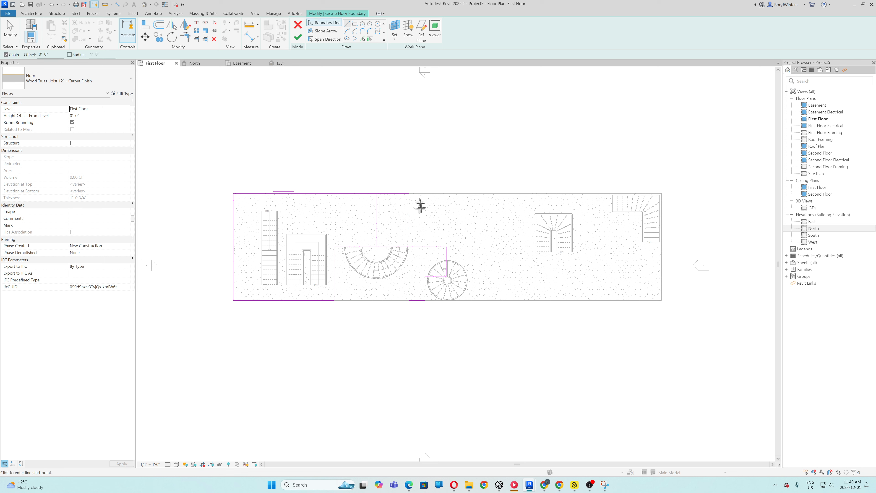
left_click(409, 193)
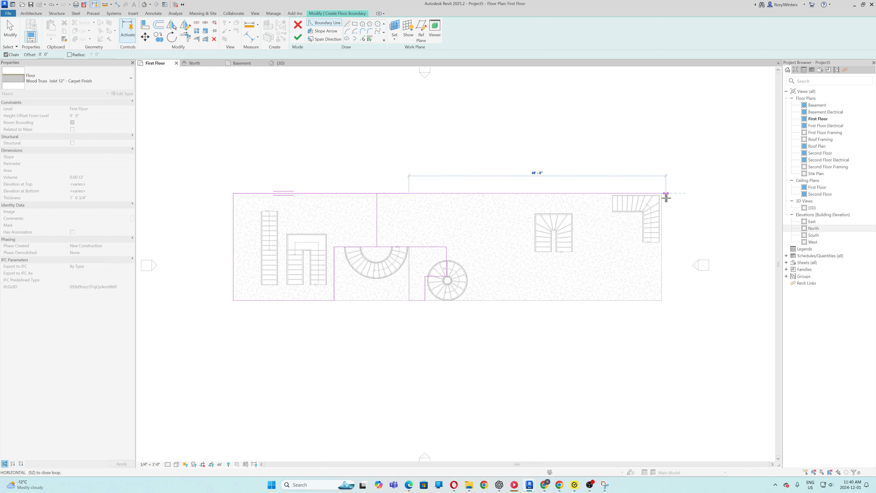
left_click(661, 193)
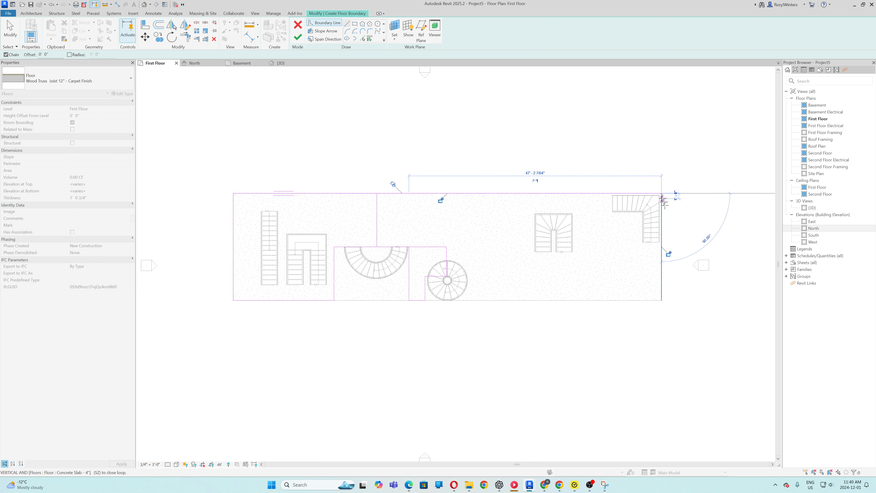
left_click(661, 300)
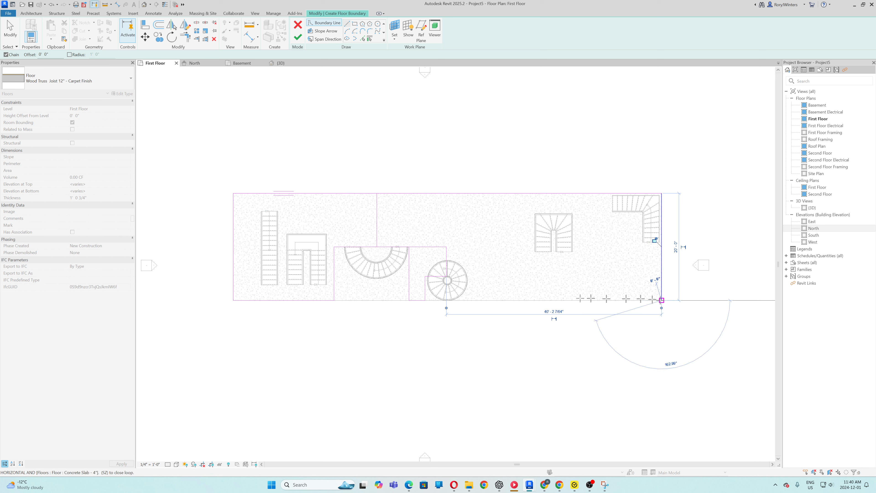
- Continue the boundary along the slab's lower edge to just past the spiral stair, up about 10', and left to the existing horizontal line
left_click(473, 299)
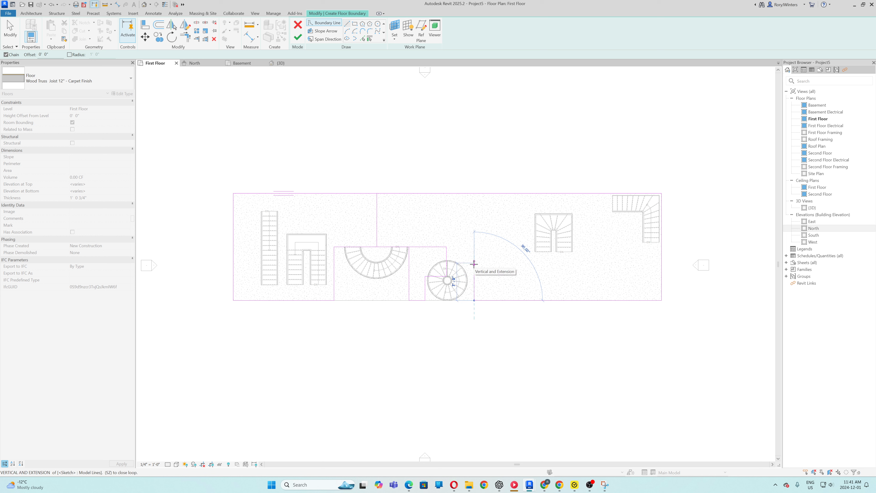
left_click(473, 246)
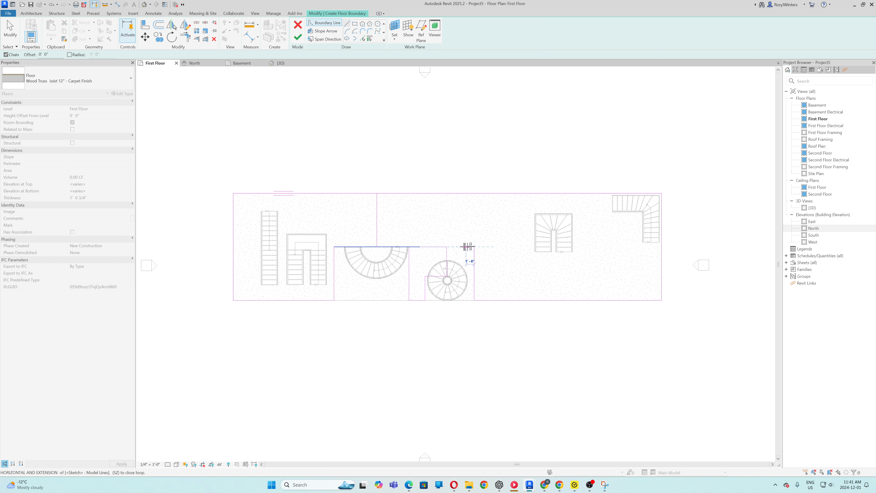
left_click(447, 246)
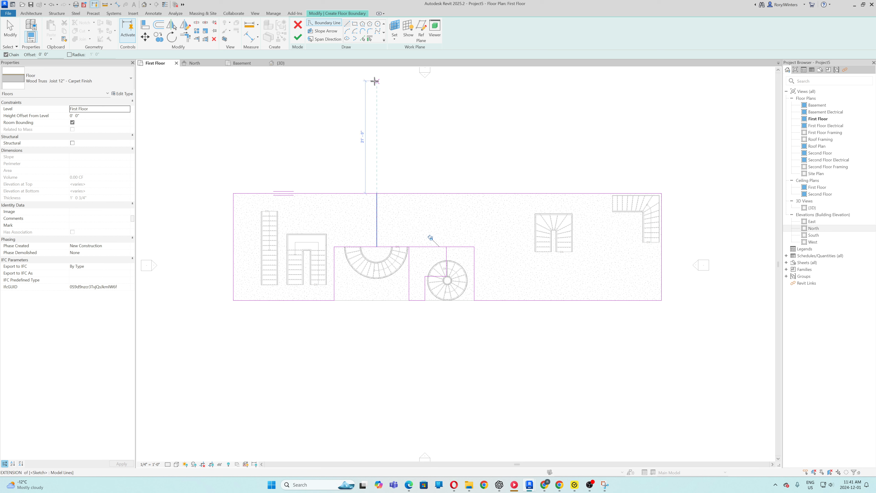
key("Escape")
- Delete the vertical lines above the semicircular stair's centre and between the two curved stairs, plus the two lines beside and into the spiral stair
left_click(378, 228)
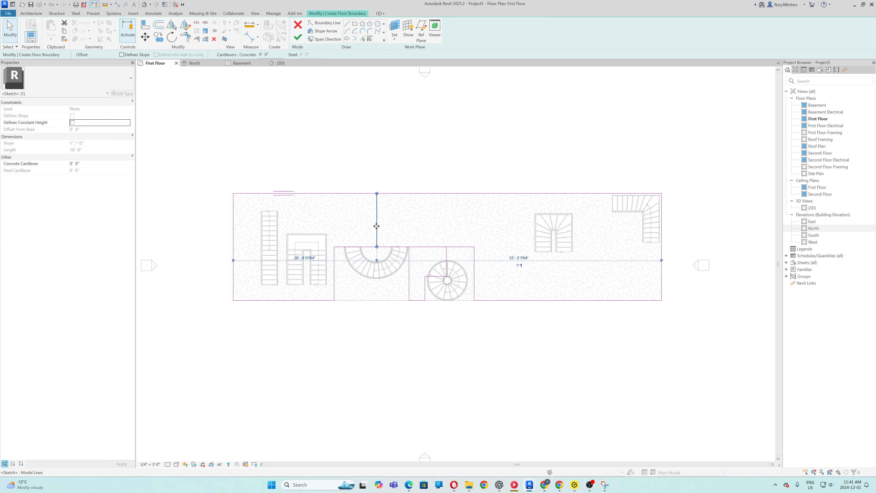
key("Delete")
left_click(409, 279)
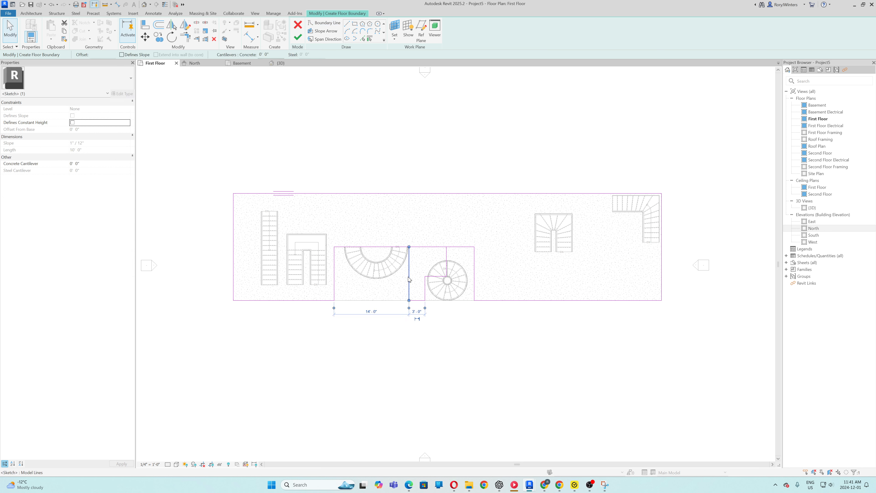
key("Delete")
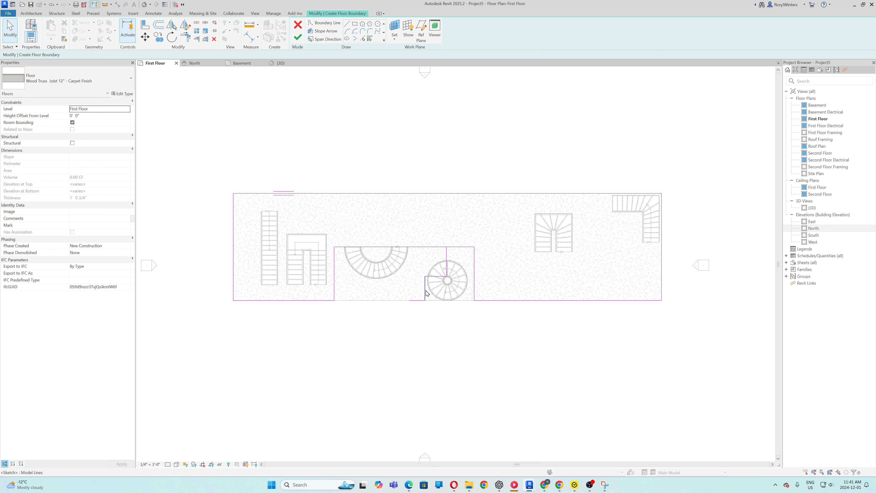
left_click(425, 293)
key("Delete")
left_click(432, 276)
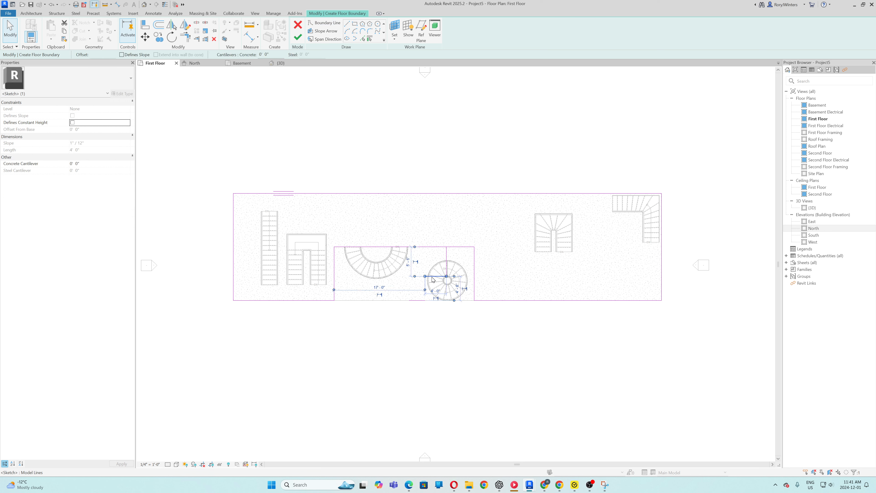
key("Delete")
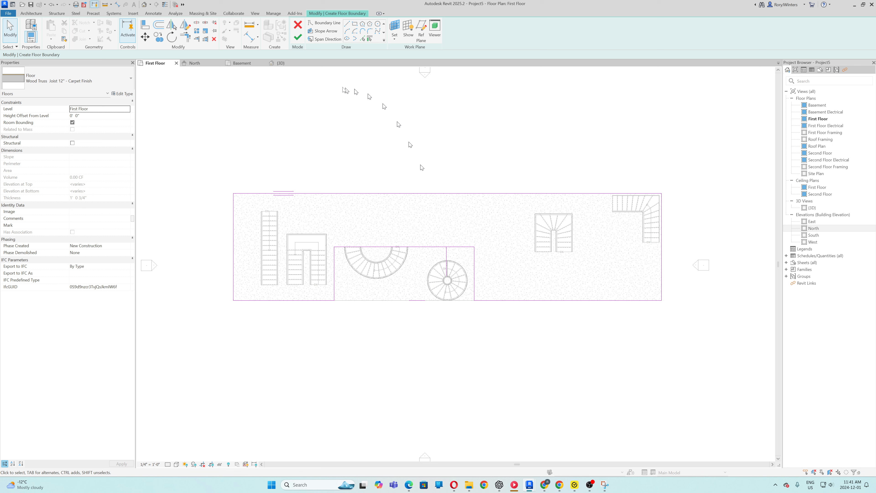
- Try to finish the floor boundary, and delete the leftover vertical line running into the spiral stair's centre
left_click(298, 37)
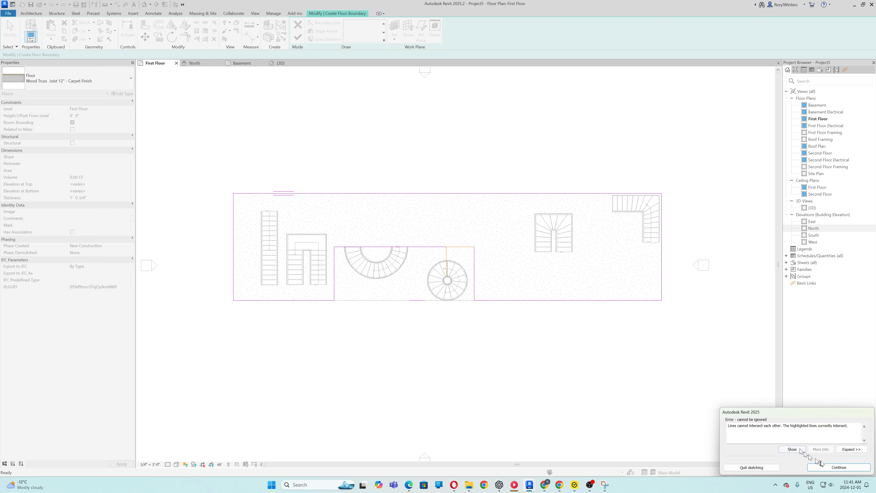
left_click(827, 467)
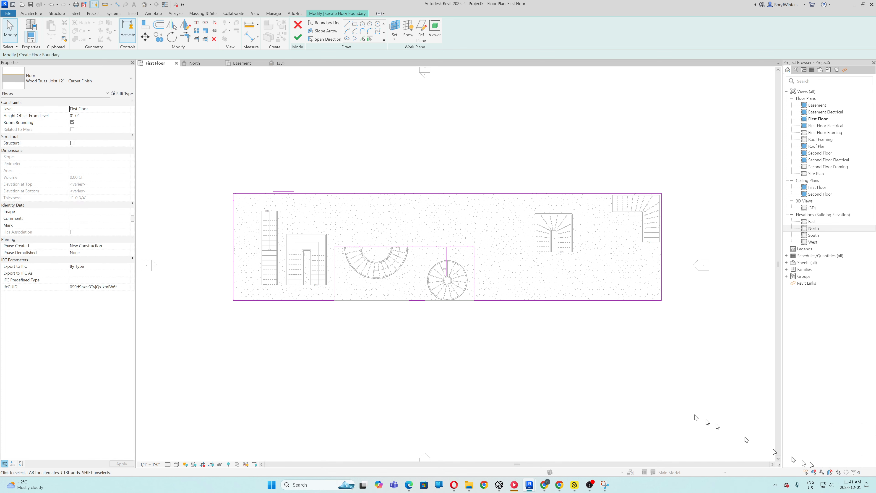
left_click(447, 261)
key("Delete")
- Delete the stray 3' line on the slab's lower edge between the curved stairs and finish the floor boundary
left_click(298, 37)
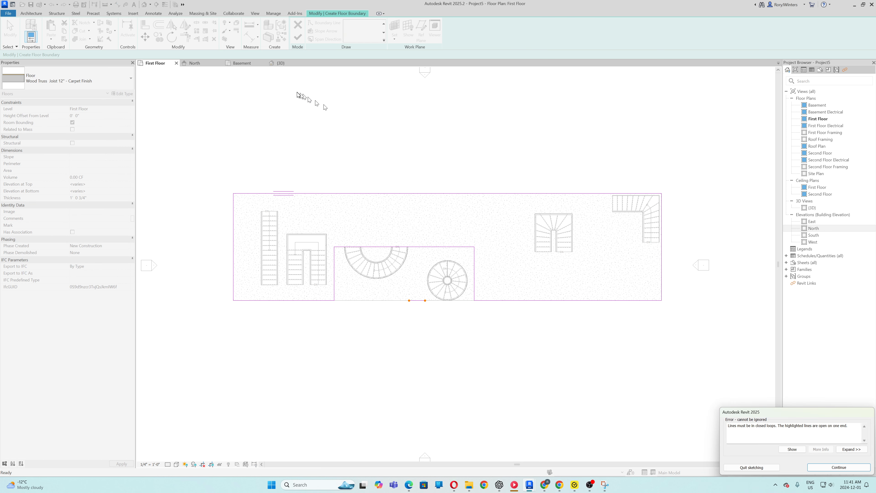
left_click(820, 467)
left_click(417, 302)
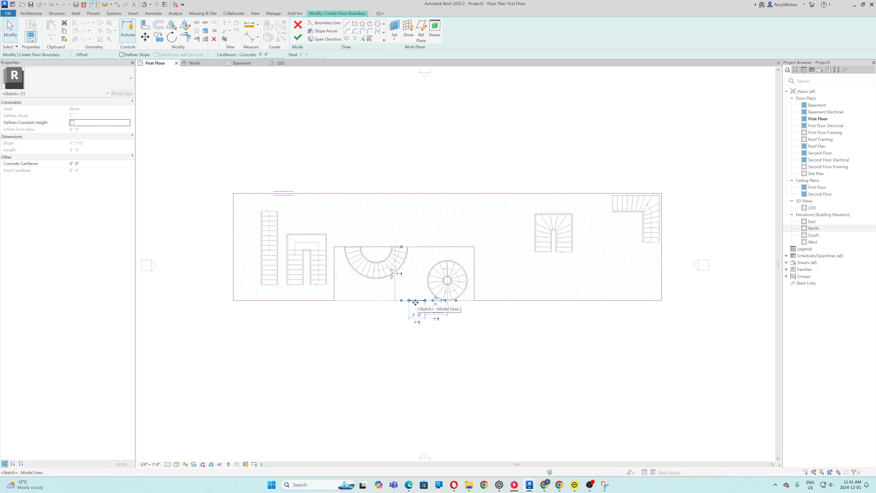
key("Escape")
left_click(296, 38)
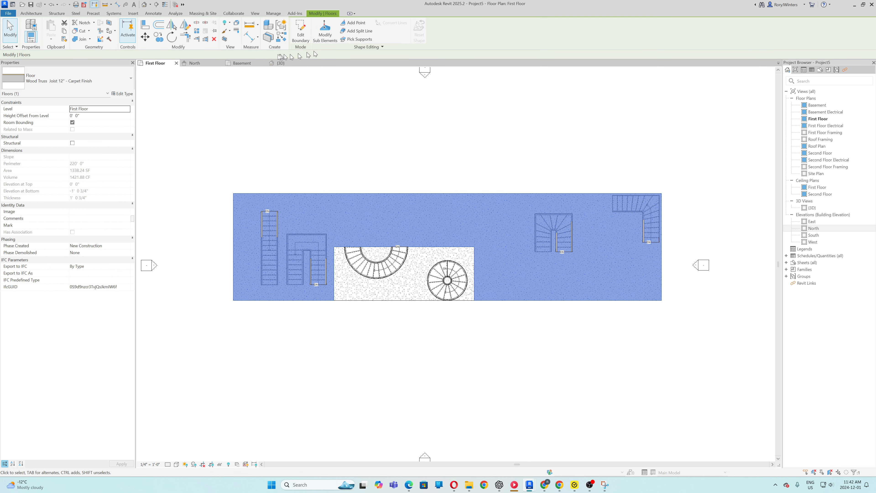
- Inspect the First Floor slab and its stairs in 3D from the back and the front
left_click(280, 63)
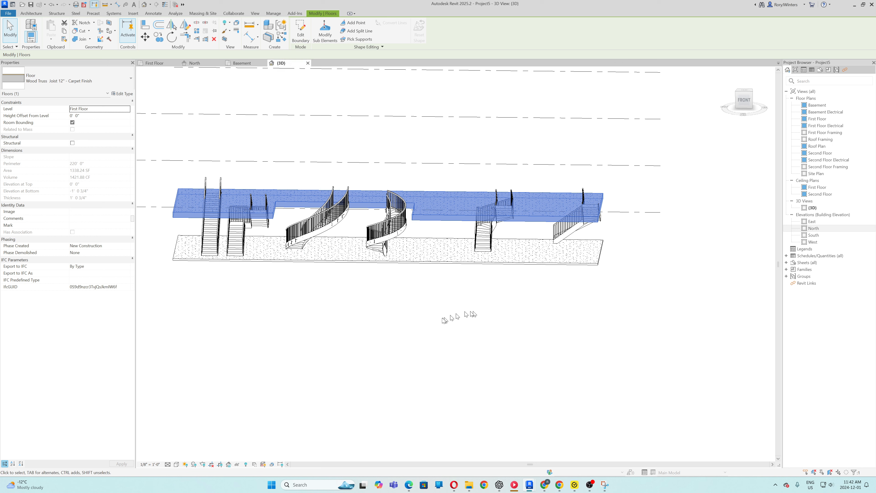
left_click(426, 313)
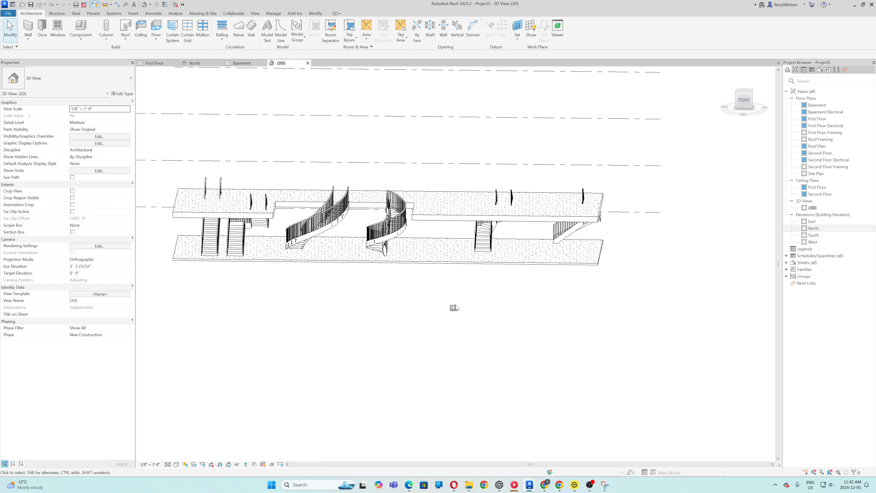
middle_click_drag(459, 308, 441, 225, "shift")
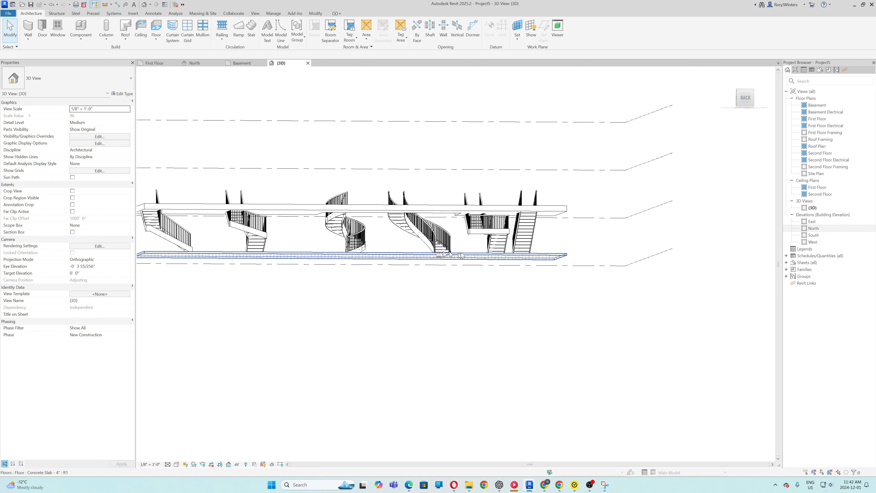
middle_click_drag(340, 297, 438, 309, "shift")
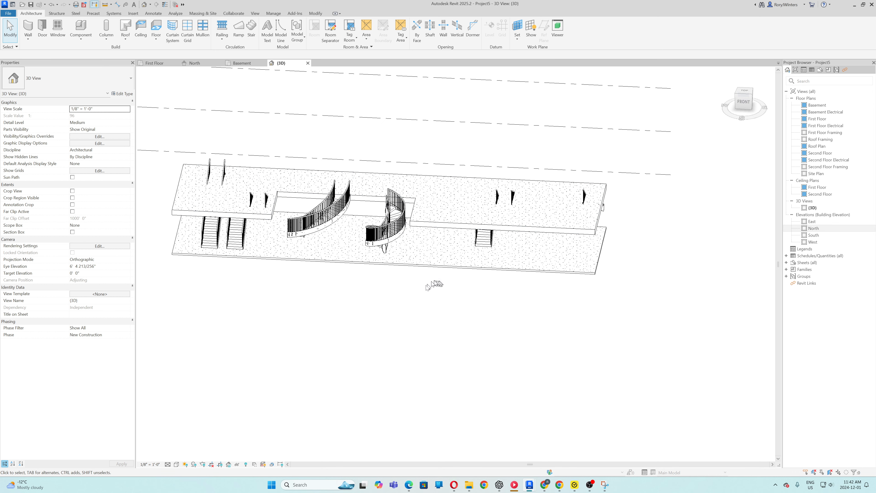
scroll(501, 269, "down", 1)
scroll(539, 270, "down", 1)
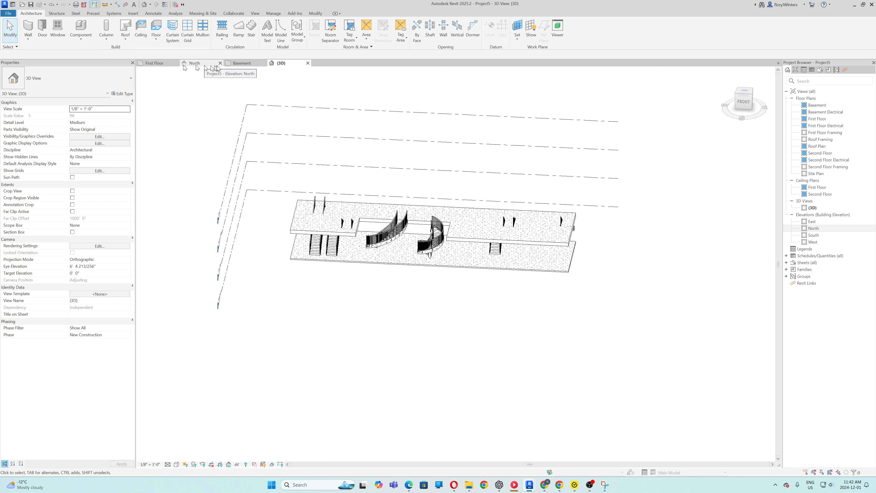
- Edit the First Floor slab's boundary in plan and draw an opening rectangle about 3'-1 1/2" by 10'-8" over the straight stair's upper part
left_click(157, 65)
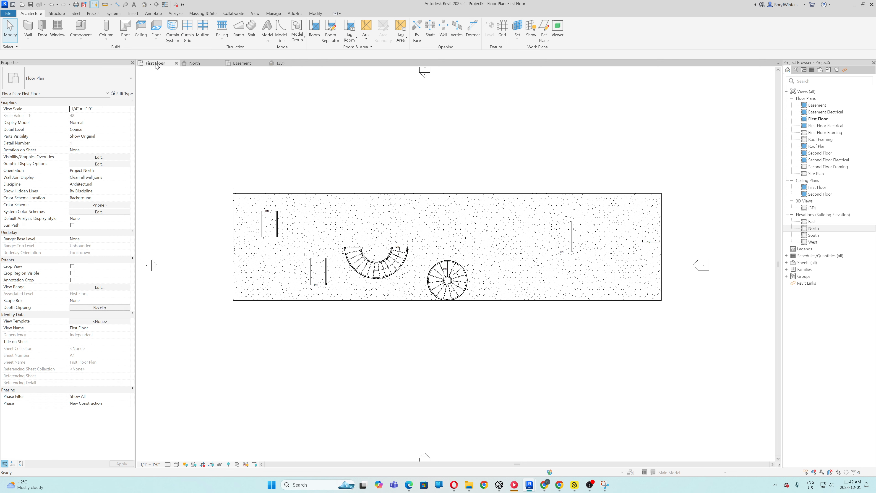
left_click(394, 194)
double_click(394, 194)
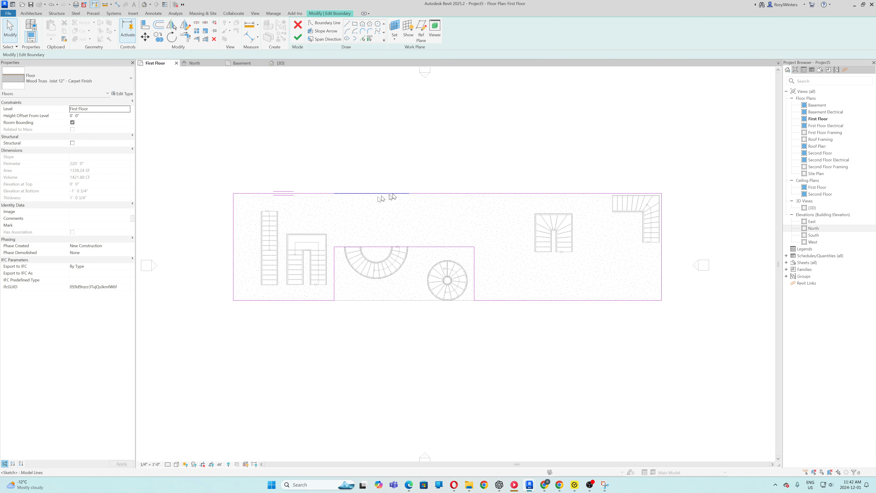
left_click(355, 25)
scroll(258, 256, "up", 4)
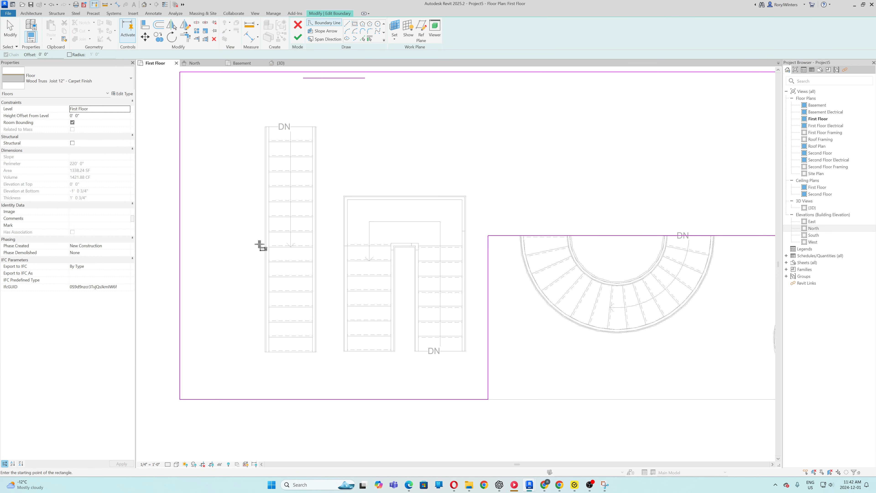
left_click(265, 127)
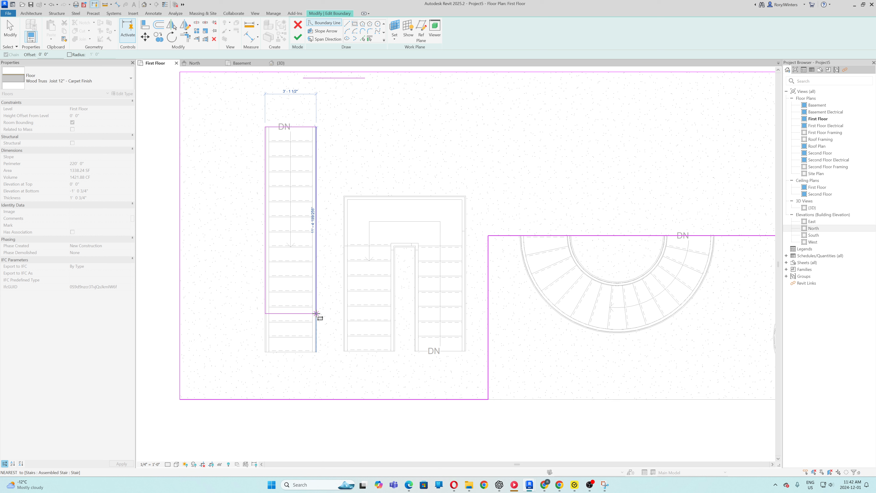
left_click(316, 302)
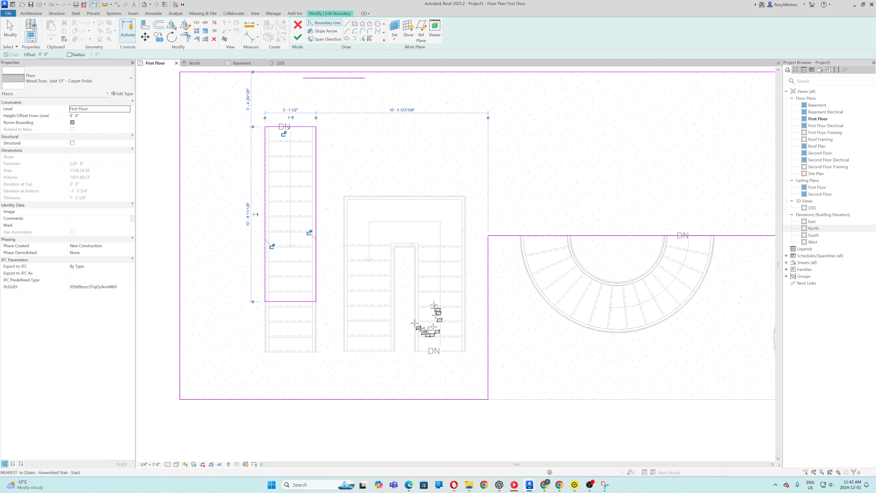
- Outline the U-shaped stair with a 3'-1 1/2" by 9'-5 3/4" rectangle over its left flight and boundary lines enclosing its right flight
left_click(343, 196)
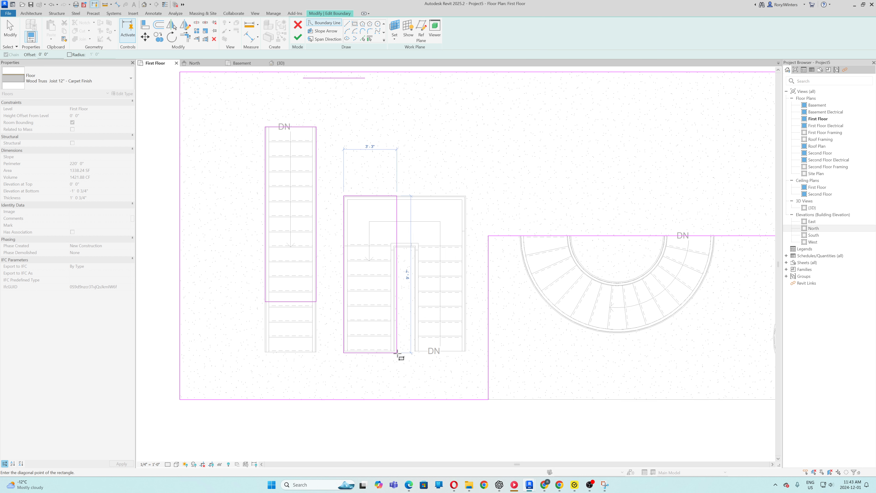
left_click(395, 351)
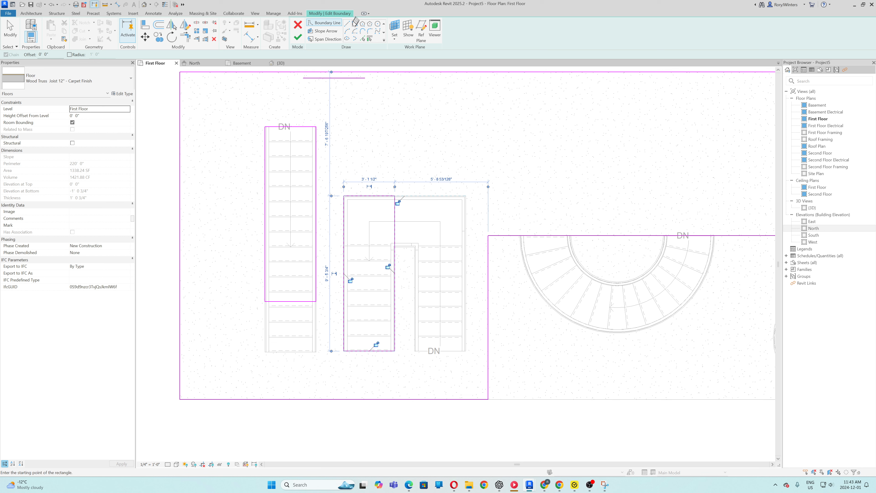
left_click(346, 25)
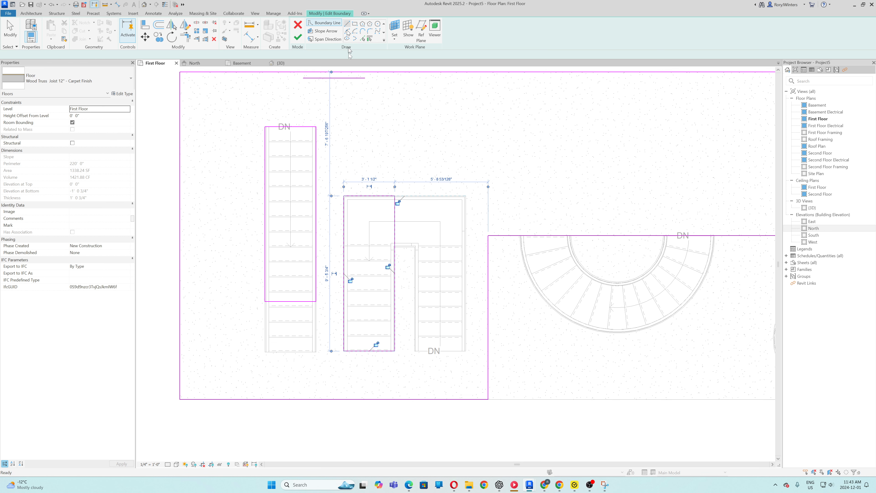
left_click(393, 196)
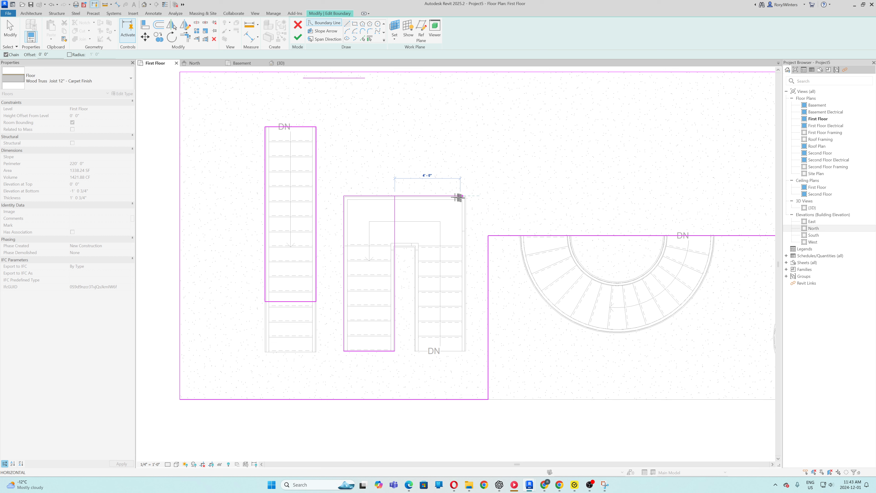
left_click(465, 196)
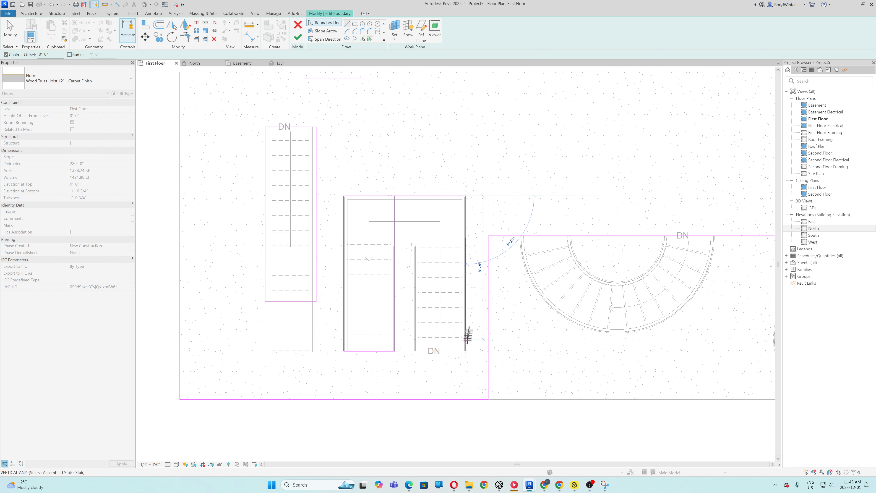
left_click(466, 351)
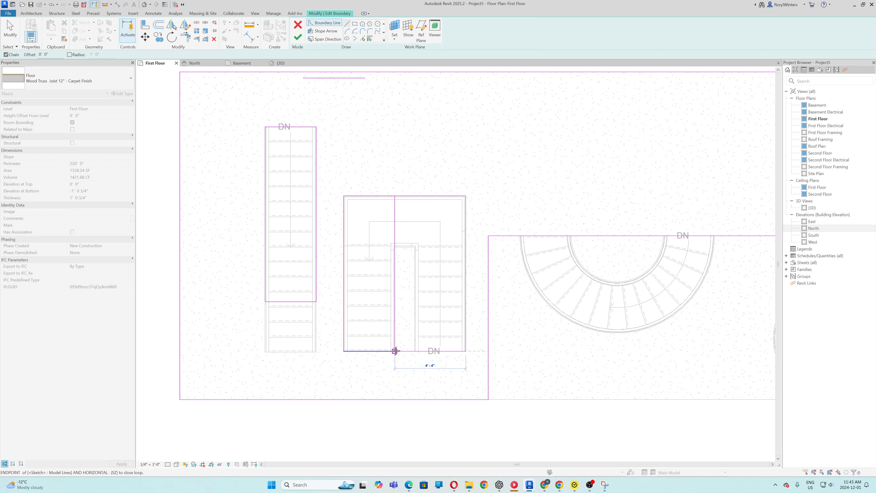
key("Escape")
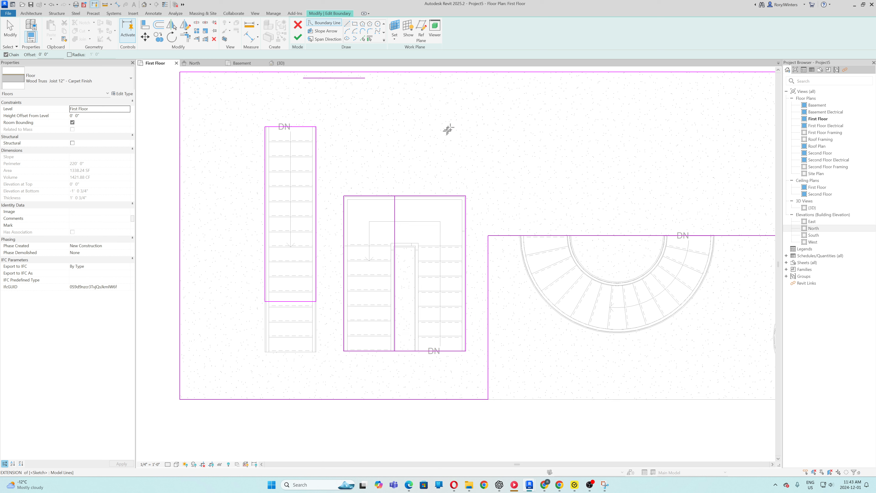
- Delete the vertical line through the middle of the U-shaped stair's opening and finish the floor boundary
key("Escape")
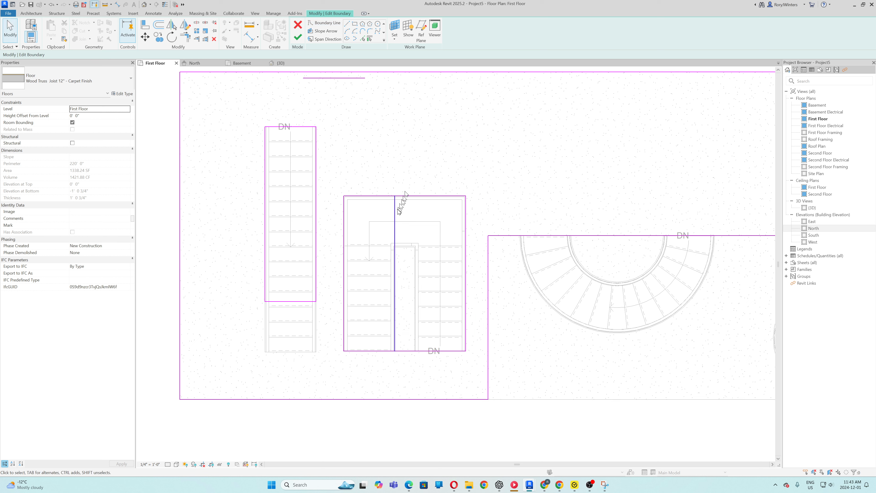
left_click(395, 210)
key("Delete")
left_click(297, 37)
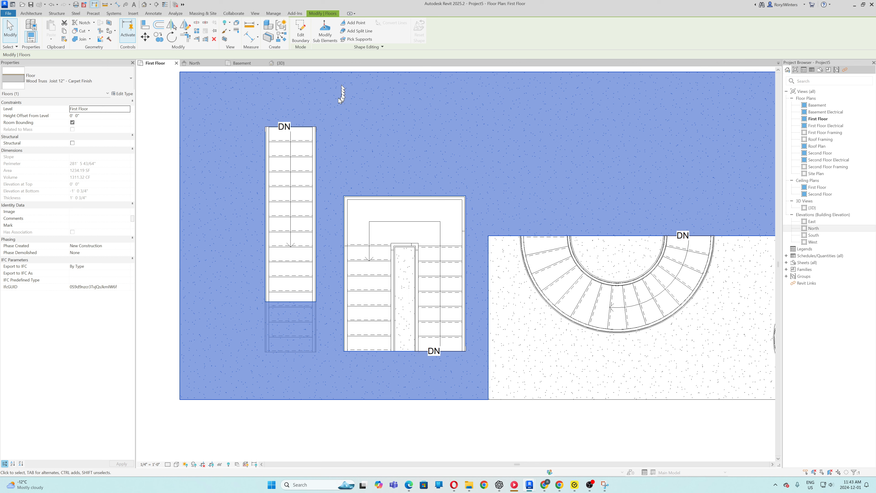
- In the 3D view, edit the First Floor slab's boundary to extend the straight stair's opening toward the slab's front edge, and finish it
left_click(280, 63)
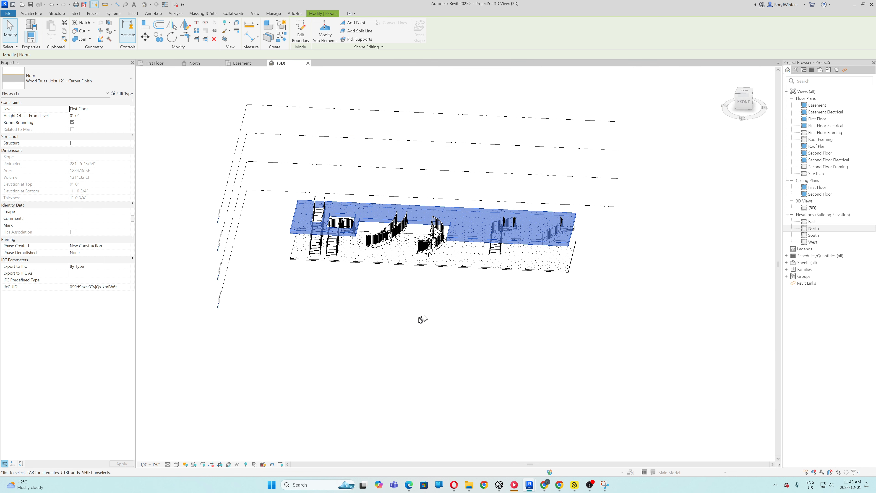
left_click(420, 319)
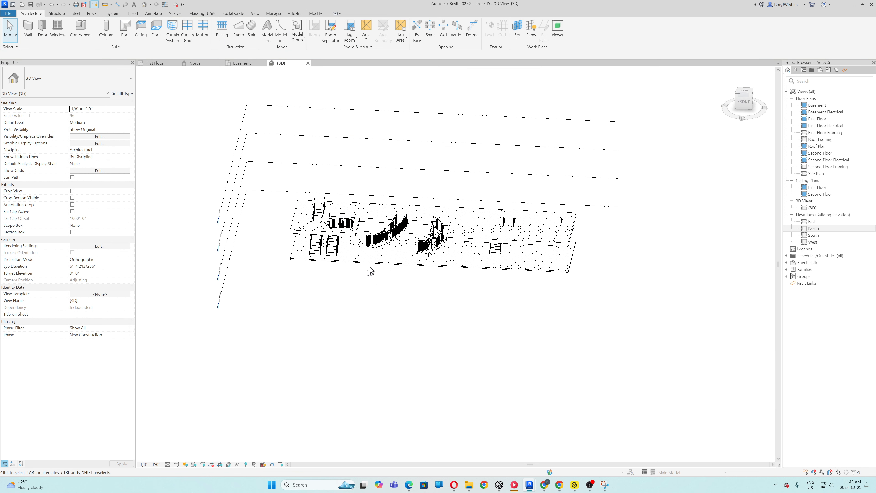
middle_click_drag(370, 272, 483, 242, "shift")
scroll(393, 246, "up", 5)
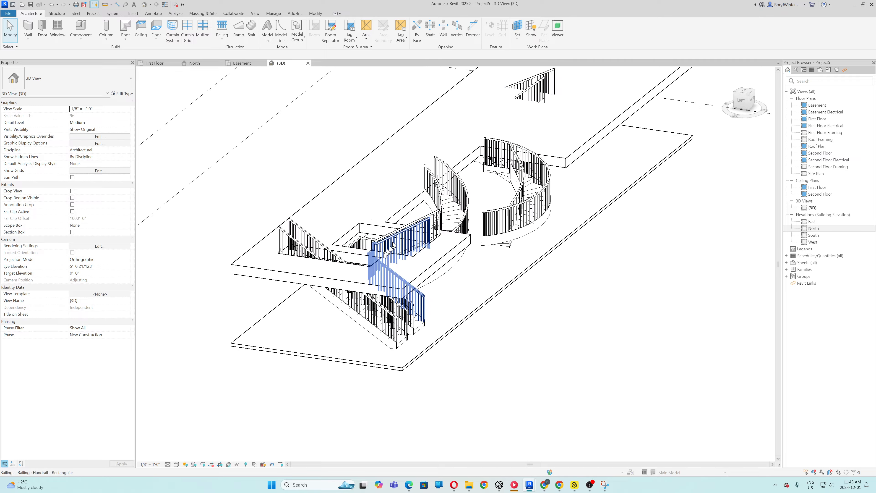
scroll(393, 246, "up", 4)
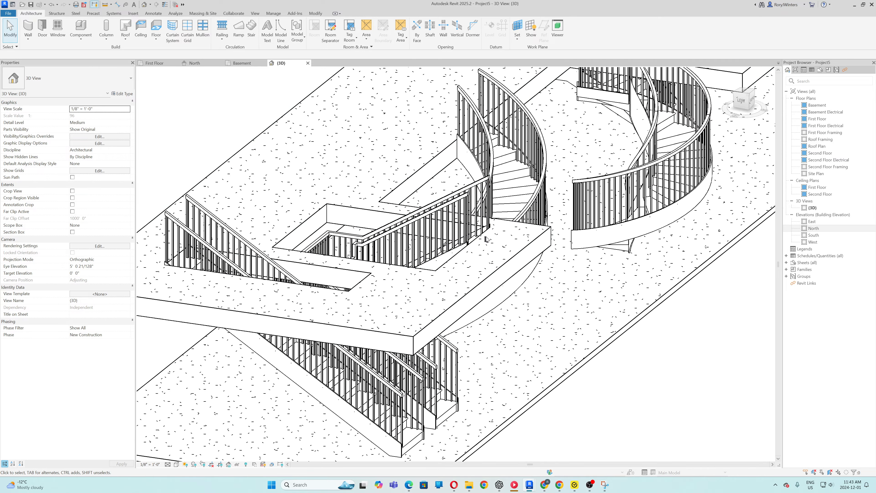
middle_click_drag(492, 251, 562, 294, "shift")
double_click(596, 288)
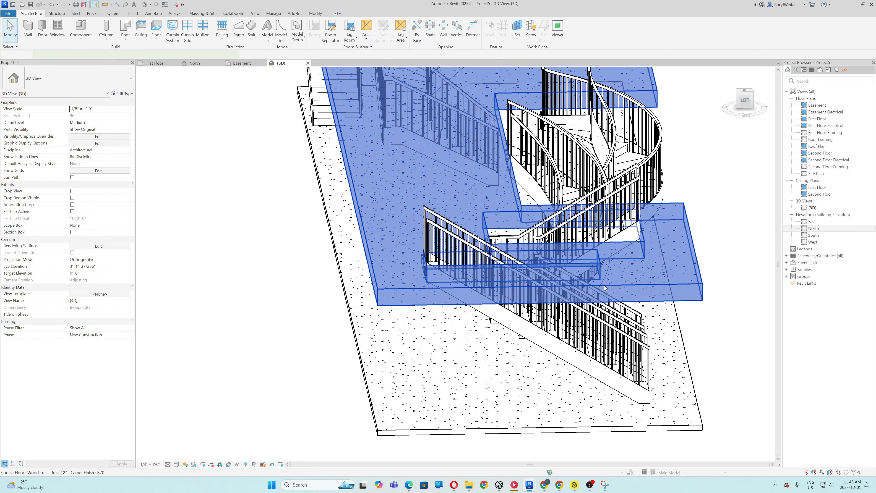
left_click(599, 259)
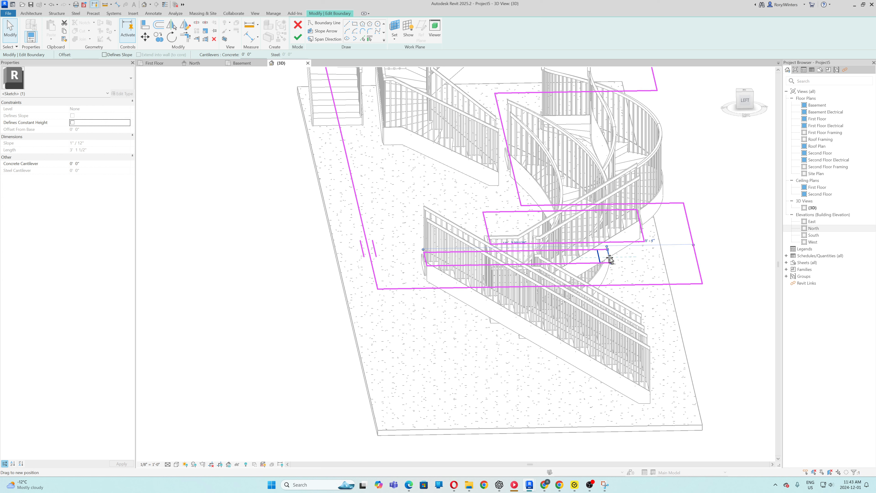
left_click_drag(625, 259, 627, 261)
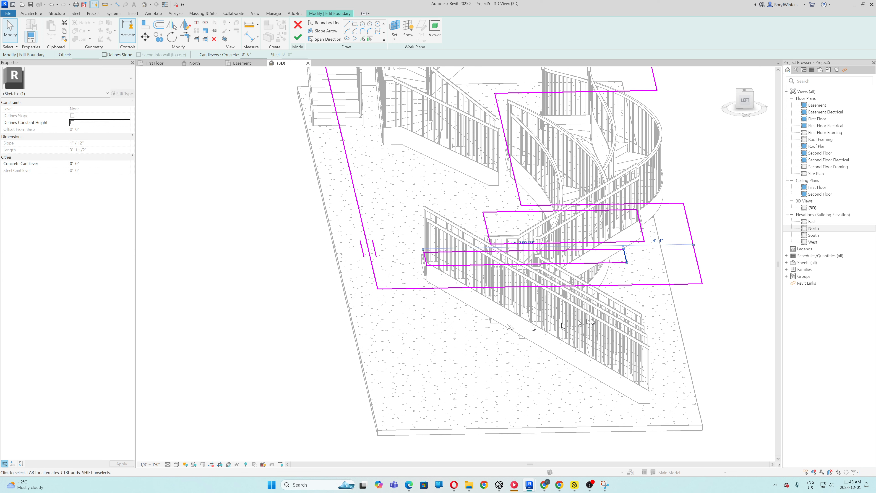
left_click(298, 37)
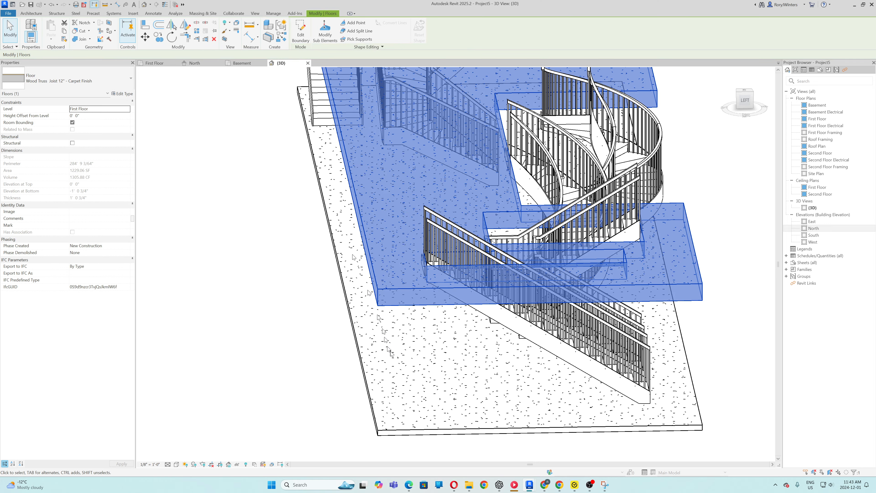
key("Escape")
- Edit the slab's boundary in the First Floor plan and draw a vertical line from the spiral stair's centre post up to the slab edge
middle_click_drag(461, 333, 324, 388, "shift")
middle_click_drag(403, 270, 61, 172, "shift")
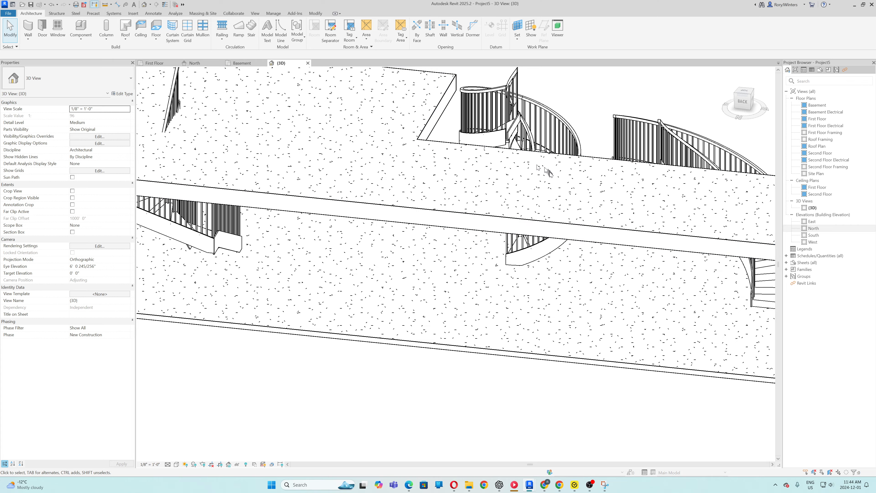
middle_click_drag(549, 172, 243, 202, "shift")
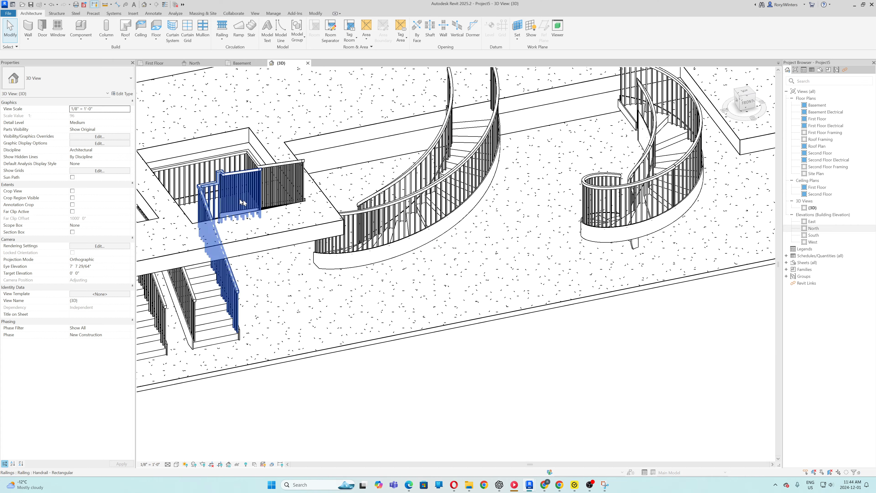
double_click(572, 85)
scroll(561, 224, "down", 6)
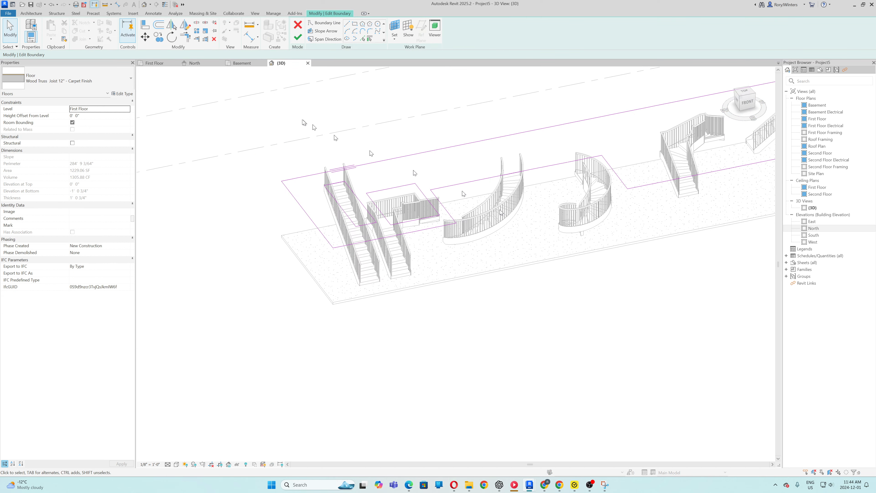
left_click(171, 65)
scroll(243, 231, "down", 3)
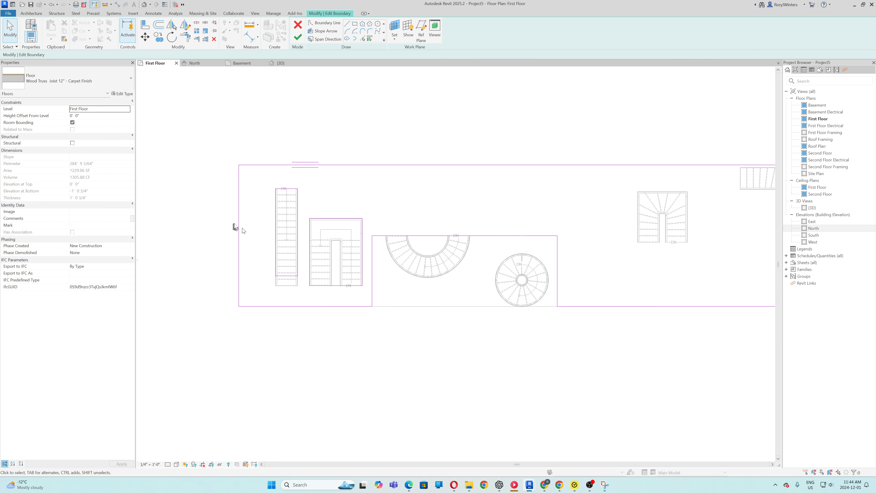
left_click(346, 24)
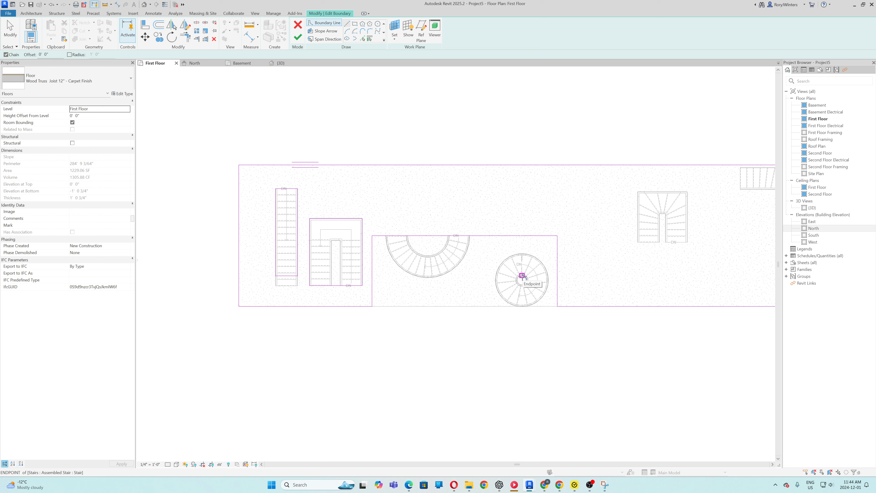
left_click(521, 275)
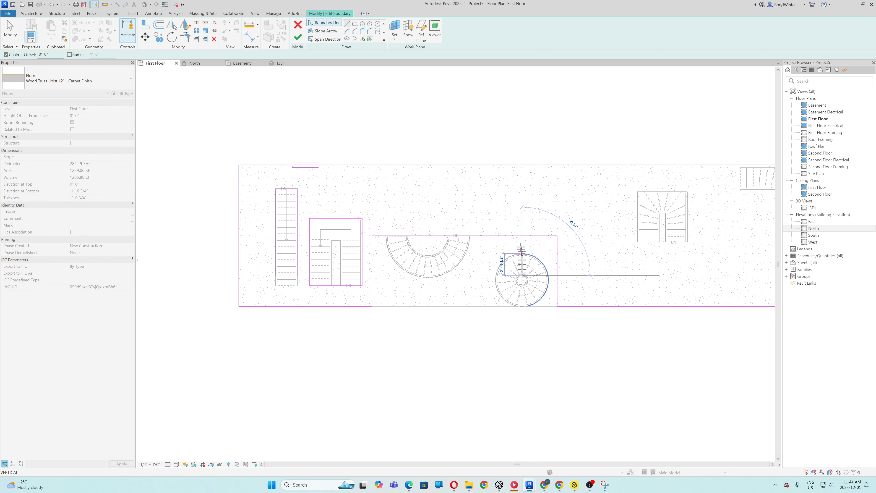
left_click(522, 236)
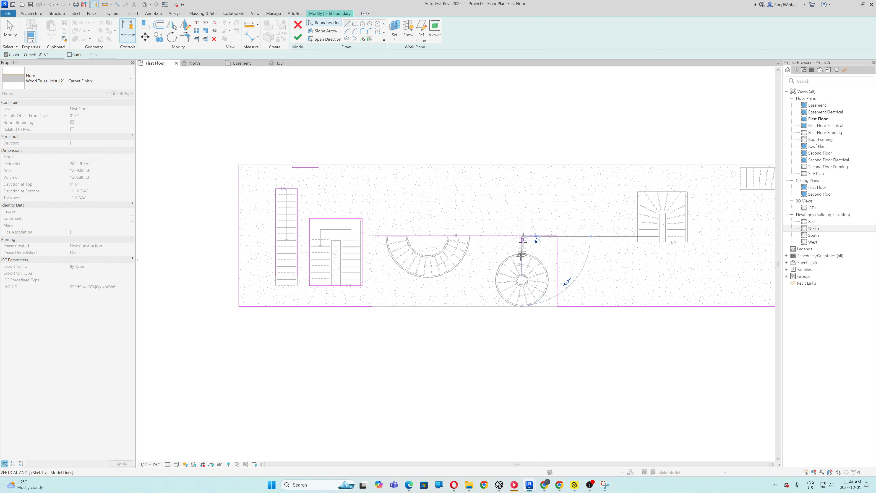
scroll(535, 238, "up", 4)
key("Escape")
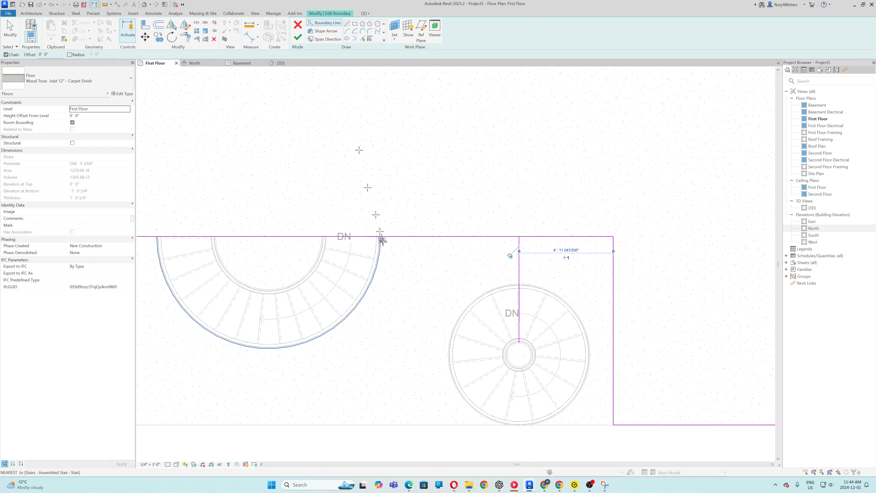
- Draw boundary lines beside the semicircular stair, about 5'-7 5/8" down from the slab edge and 6'-10" across to the spiral stair's centre
left_click(390, 236)
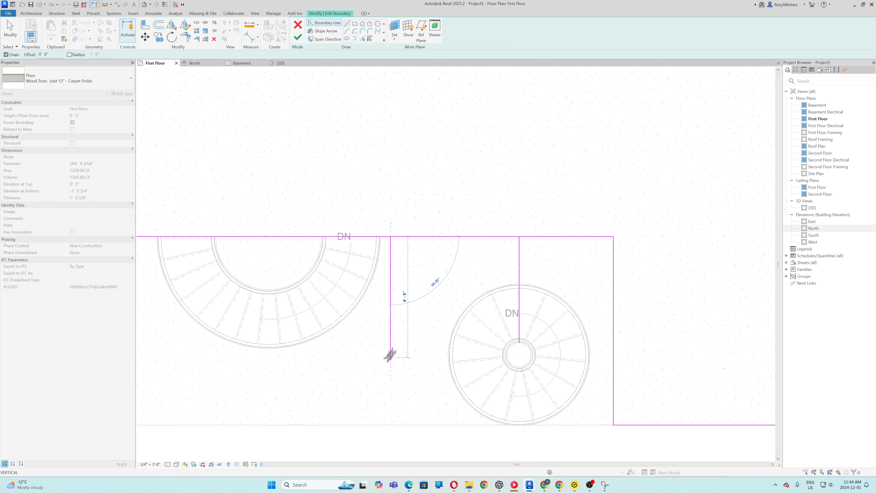
left_click(390, 342)
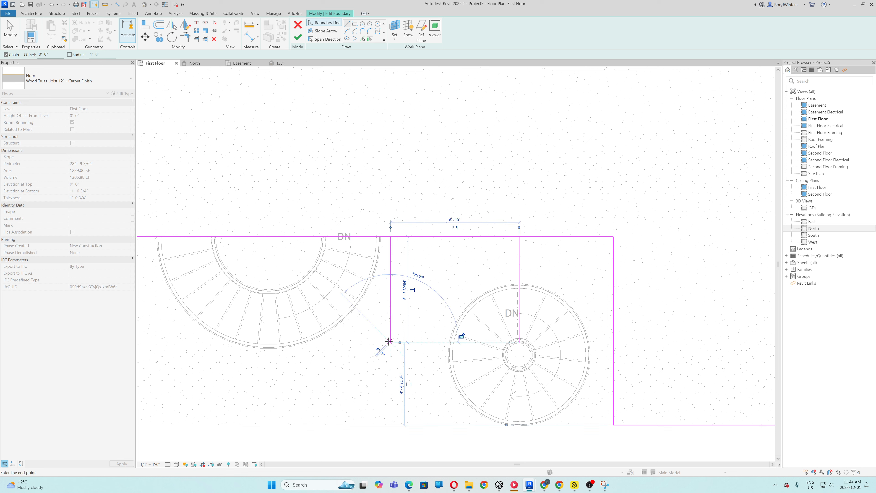
left_click(519, 342)
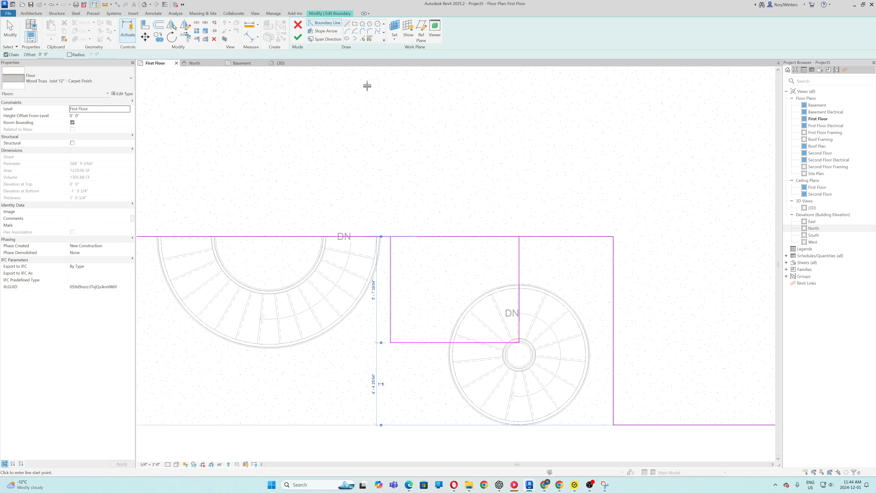
key("Escape")
key("Escape")
- Delete the 5' edge segment between the semicircular and spiral stairs and trim the upper edge lines to the two new vertical lines
left_click(461, 237)
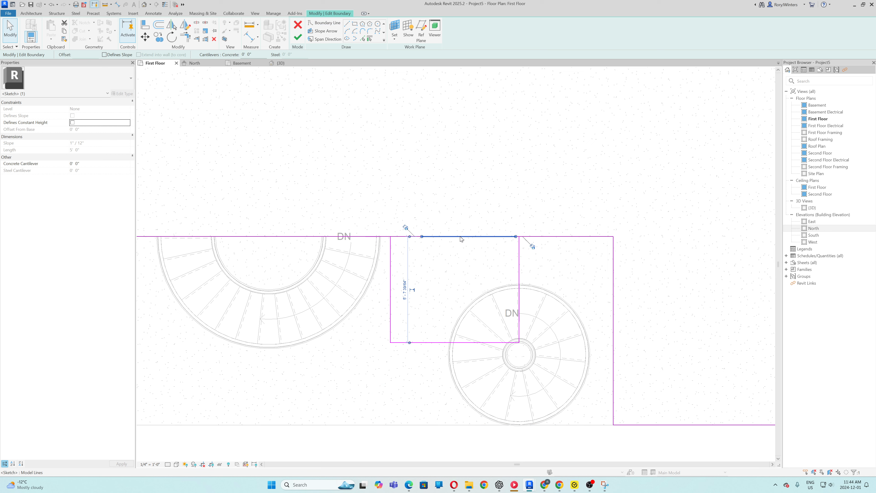
key("Delete")
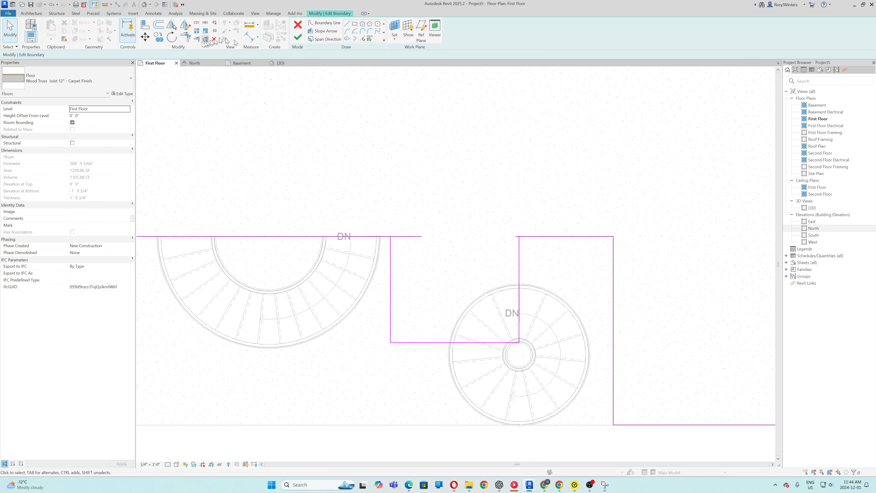
left_click(185, 37)
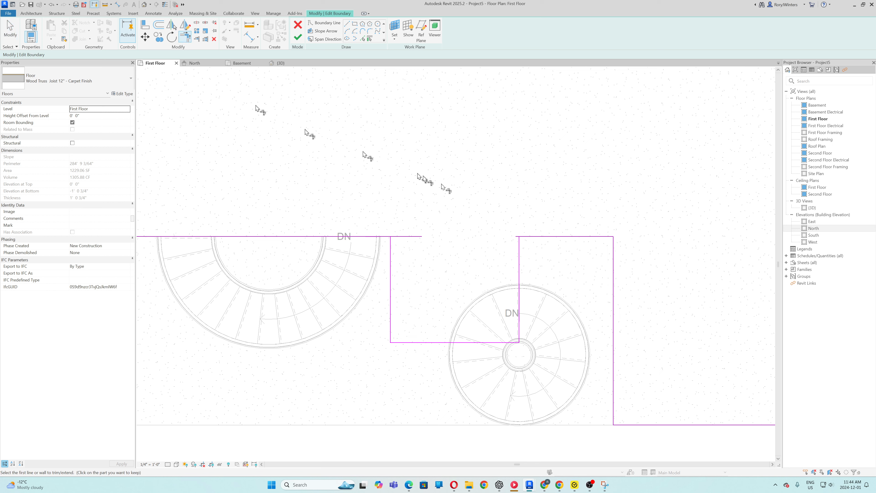
left_click(520, 247)
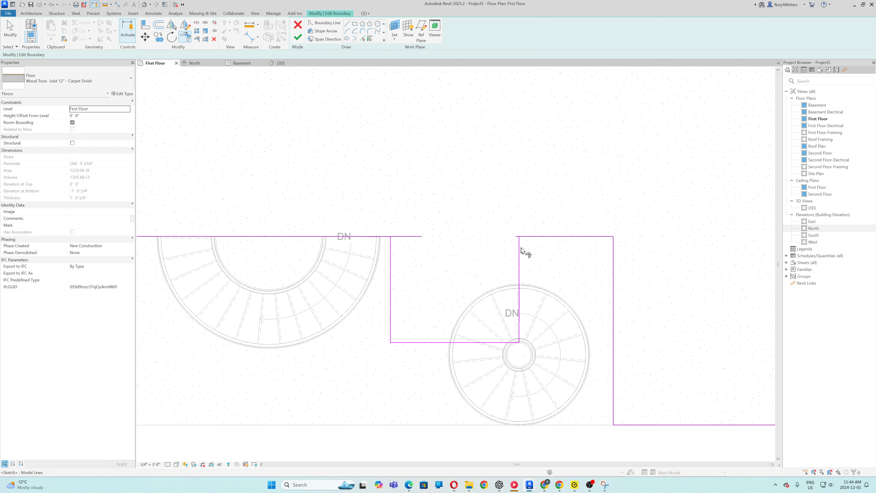
left_click(531, 237)
scroll(518, 247, "up", 5)
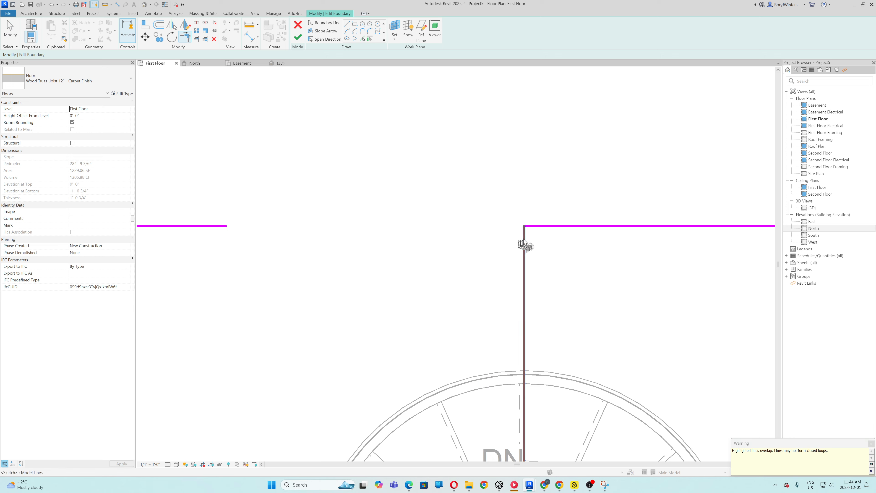
scroll(531, 235, "down", 2)
scroll(538, 232, "down", 4)
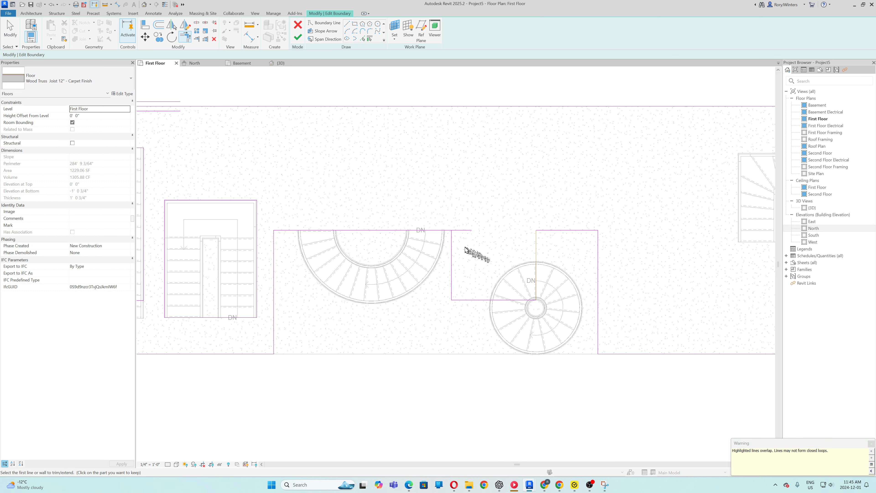
left_click(452, 247)
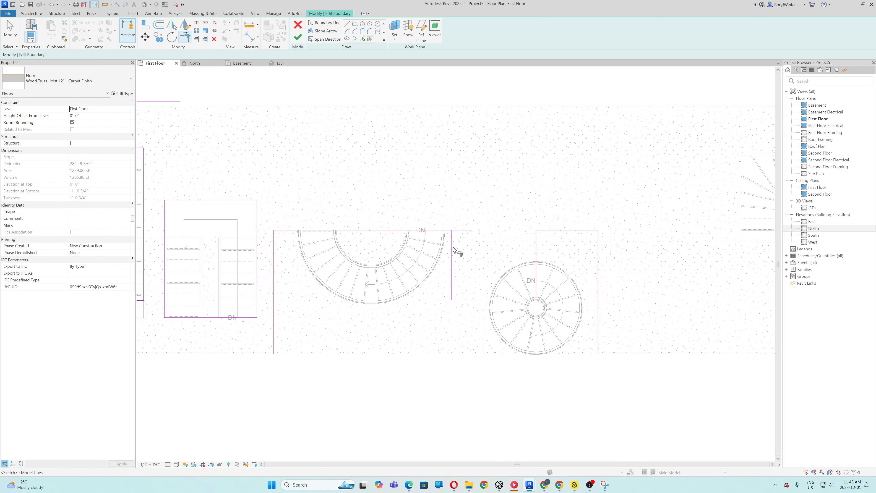
left_click(447, 234)
- Try to finish the floor boundary, check the sketch lines around the semicircular and spiral stairs, and try finishing it again
left_click(298, 37)
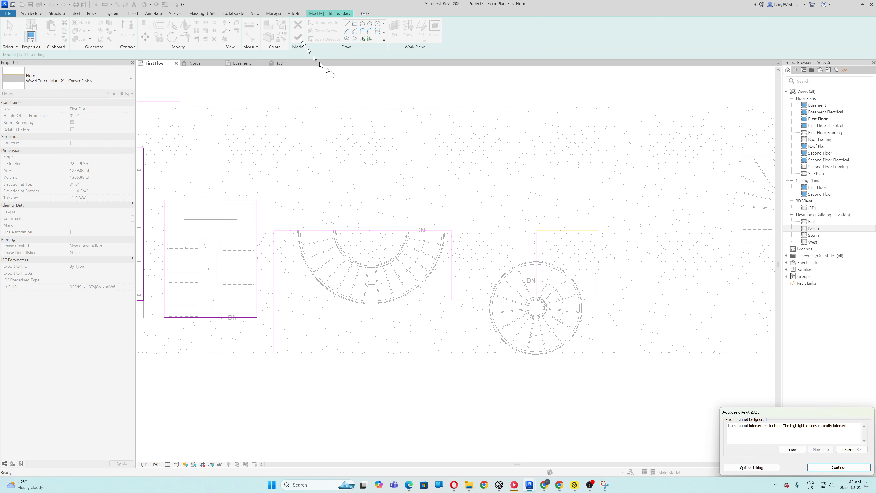
left_click(837, 467)
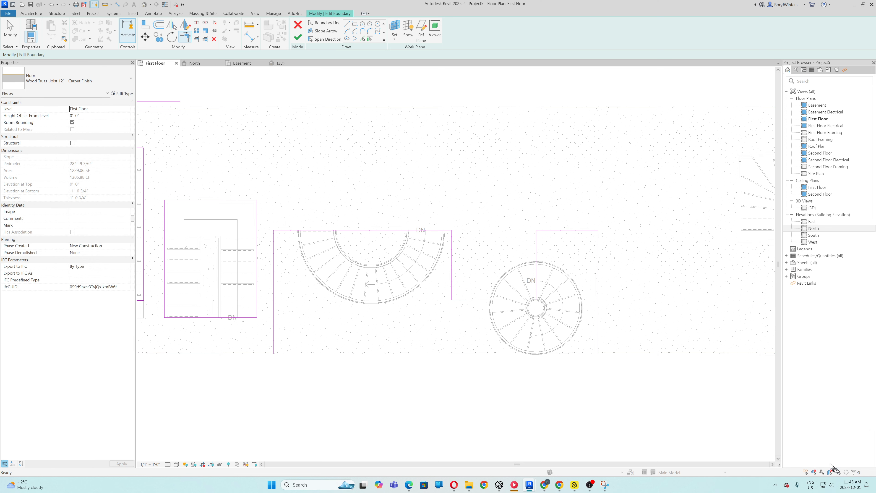
scroll(445, 235, "down", 2)
scroll(529, 308, "up", 5)
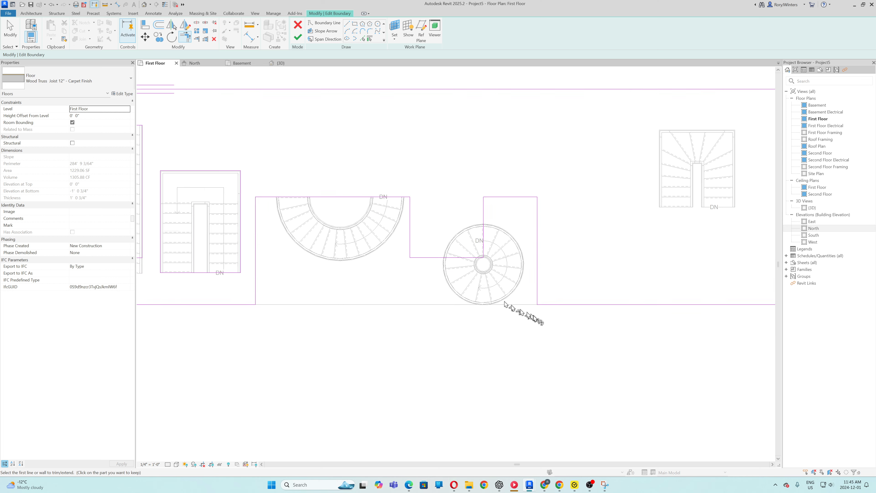
scroll(527, 309, "down", 3)
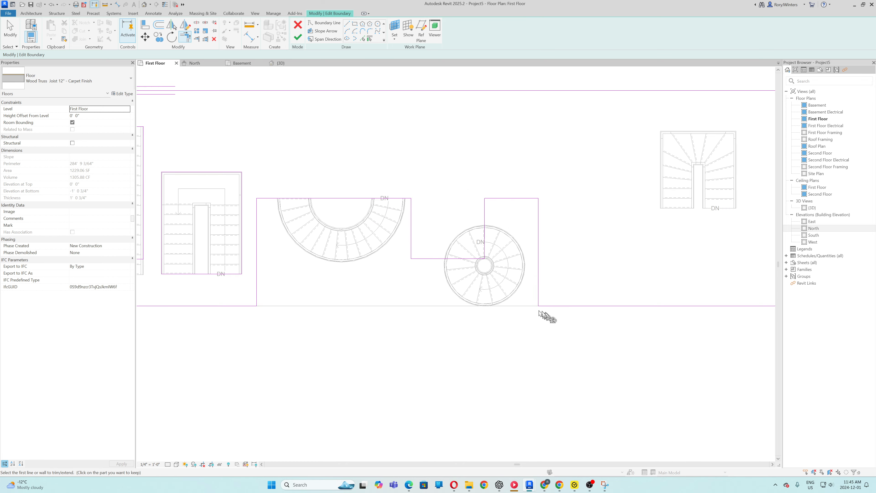
scroll(381, 248, "up", 3)
scroll(379, 246, "down", 1)
scroll(471, 243, "down", 2)
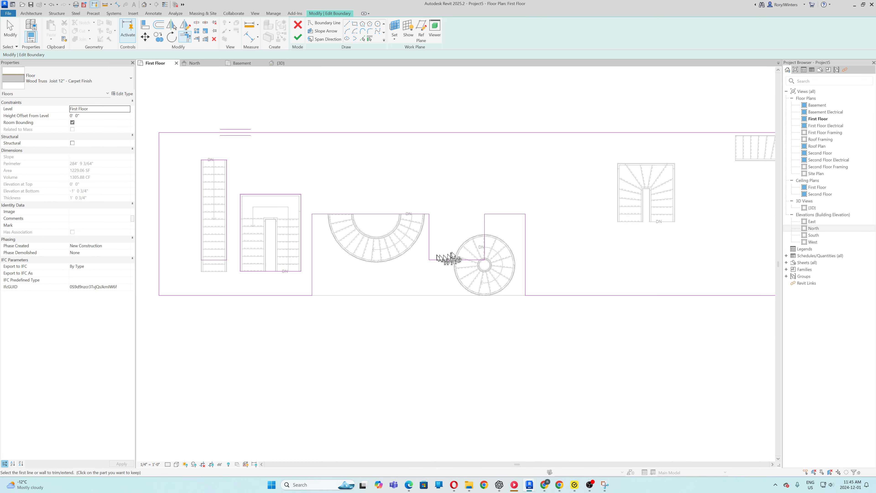
scroll(540, 320, "up", 2)
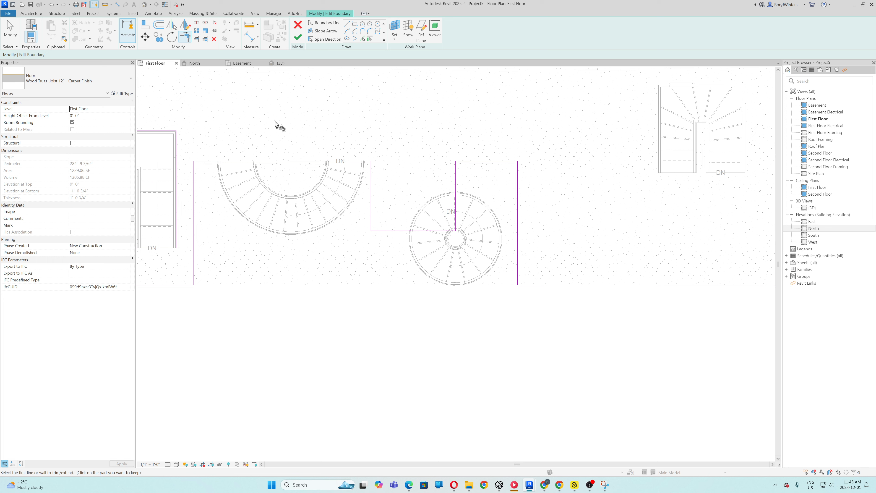
left_click(297, 38)
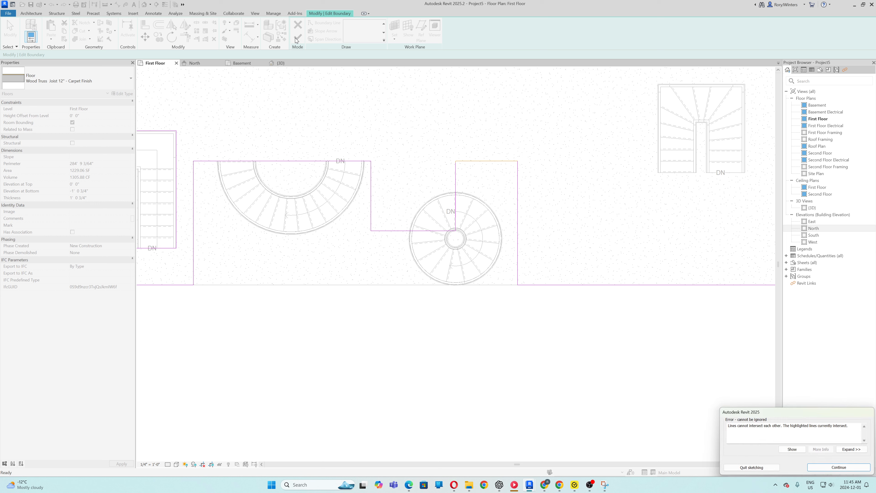
- Review and cancel the sketch error, then examine the boundary line corners between the semicircular and spiral stairs for intersecting lines
left_click(851, 449)
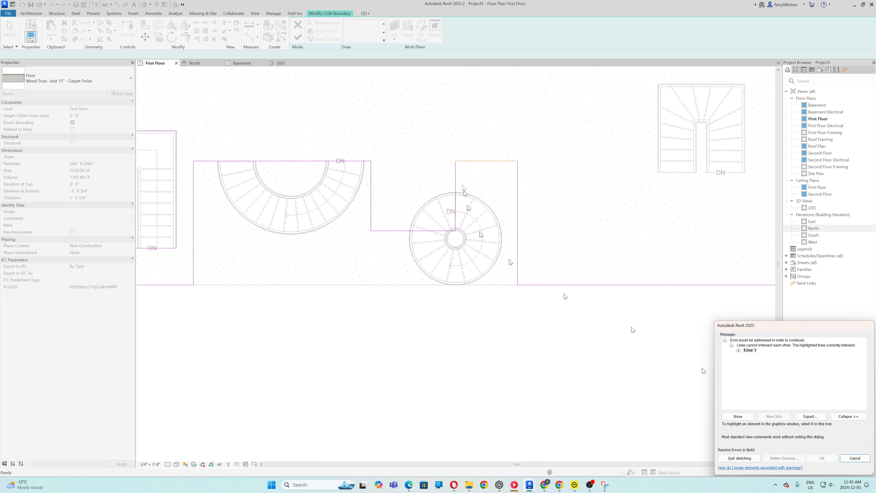
left_click(855, 459)
scroll(448, 138, "up", 5)
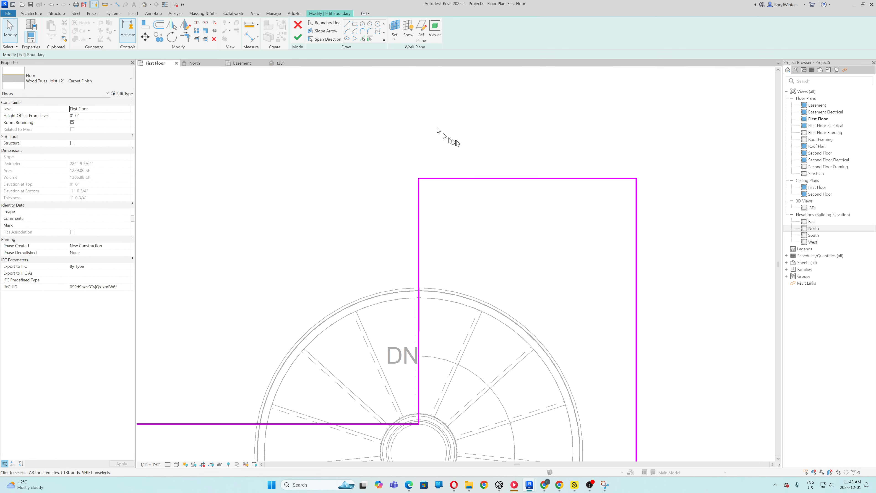
scroll(456, 143, "up", 2)
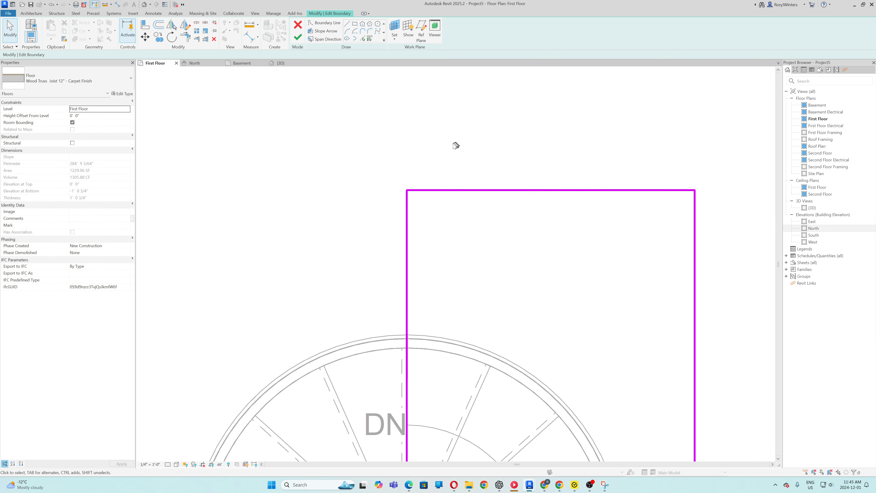
left_click(474, 191)
scroll(690, 193, "down", 3)
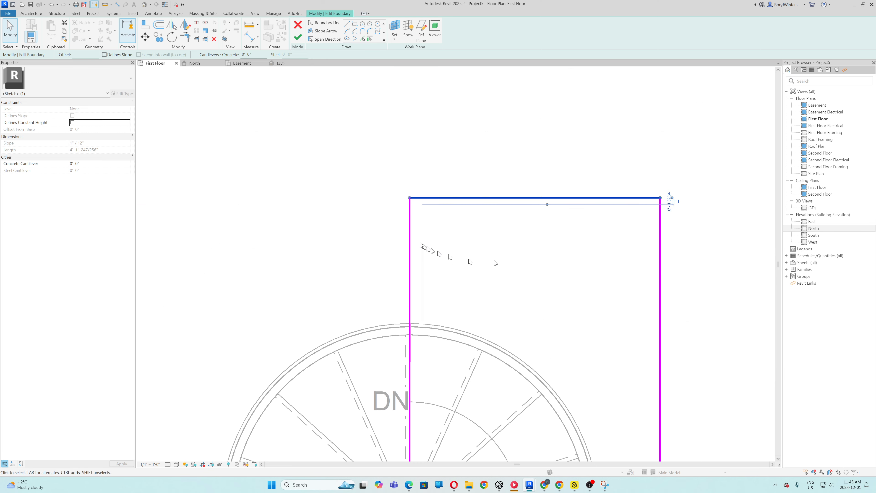
scroll(586, 199, "up", 3)
scroll(531, 204, "up", 5)
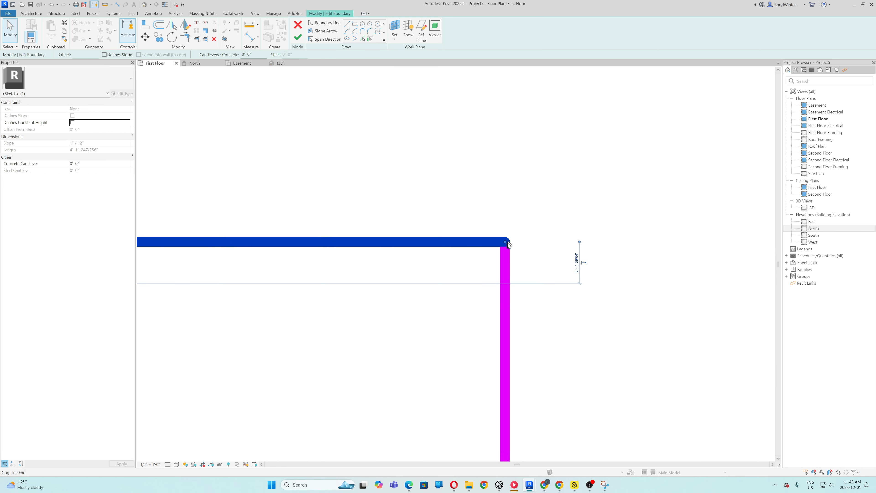
scroll(516, 263, "down", 5)
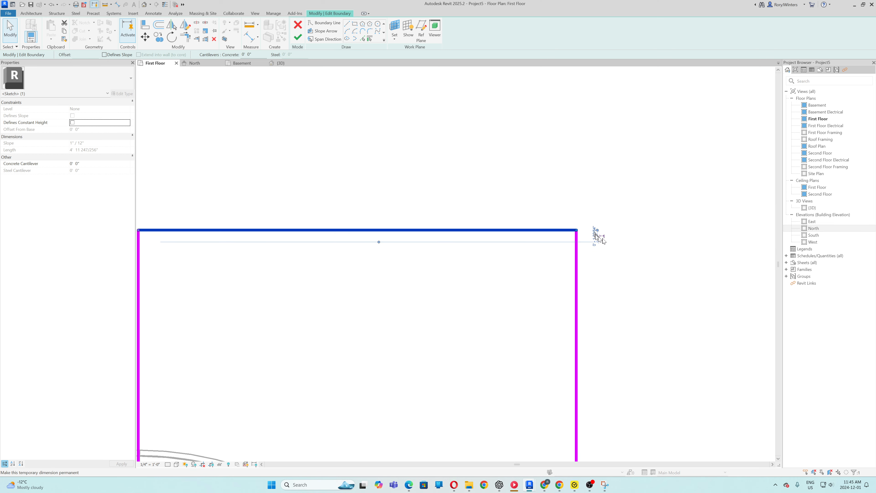
scroll(486, 252, "up", 5)
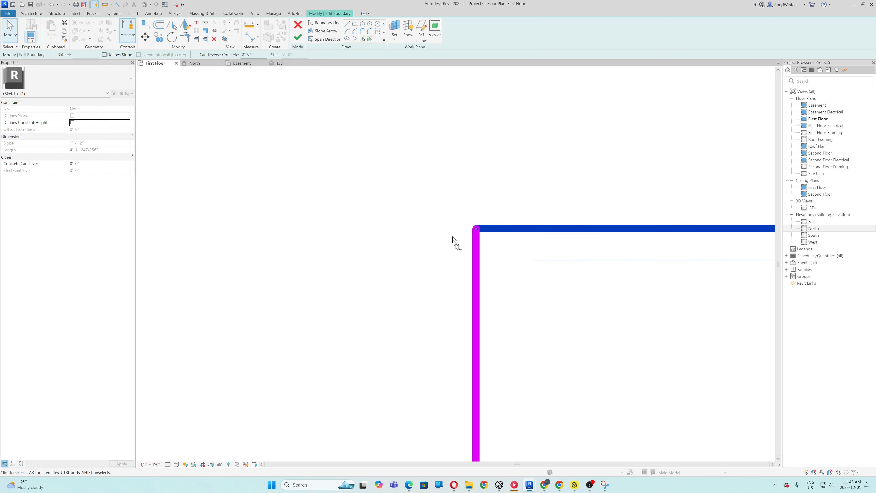
scroll(481, 219, "down", 4)
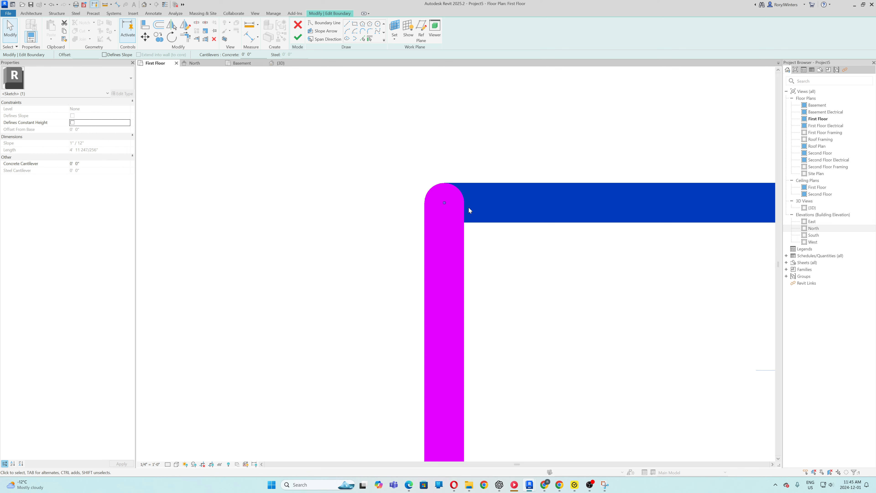
scroll(441, 186, "down", 5)
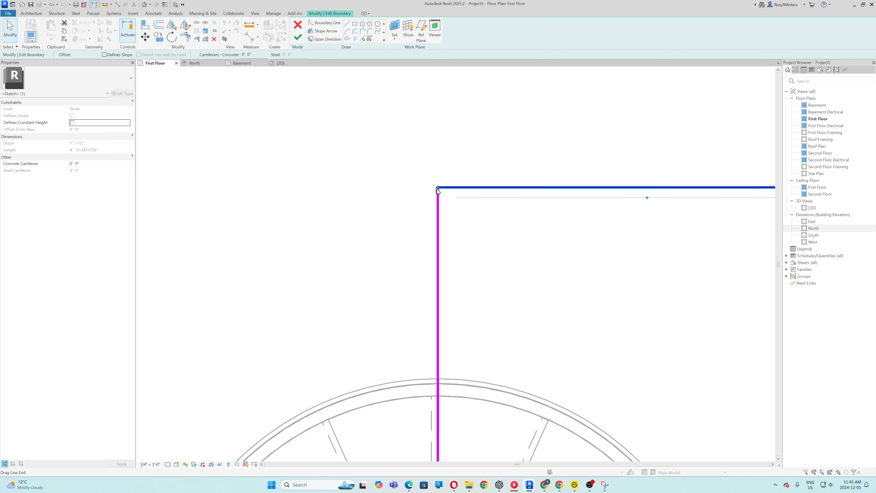
scroll(438, 333, "up", 8)
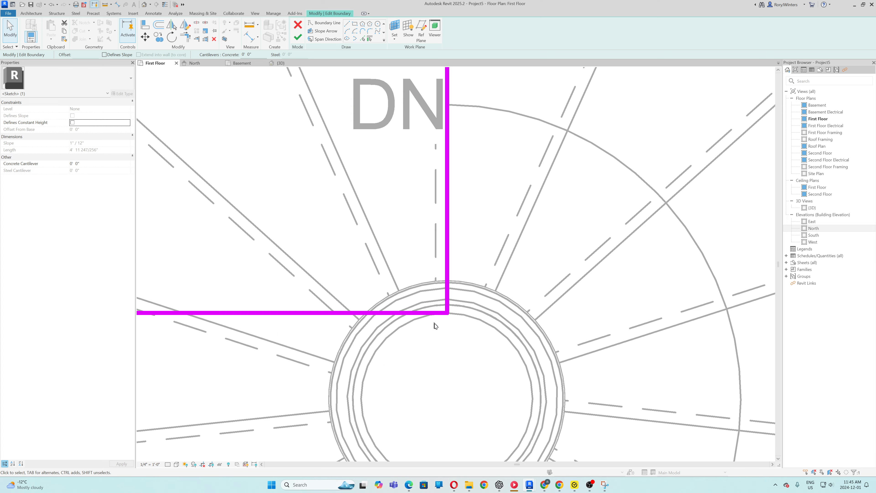
scroll(514, 294, "down", 10)
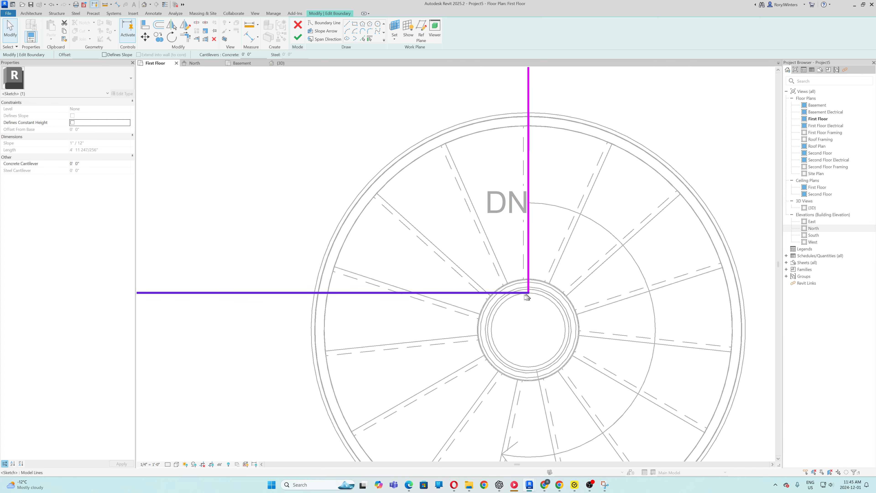
scroll(405, 302, "up", 5)
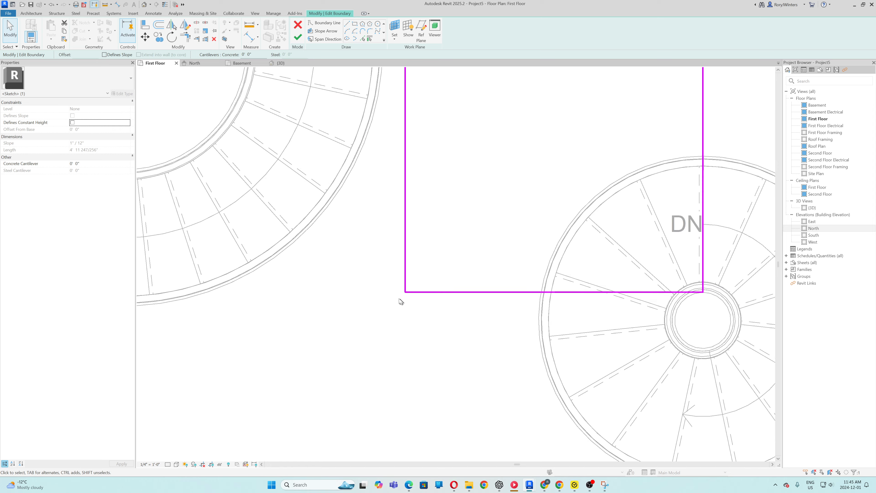
scroll(397, 298, "down", 8)
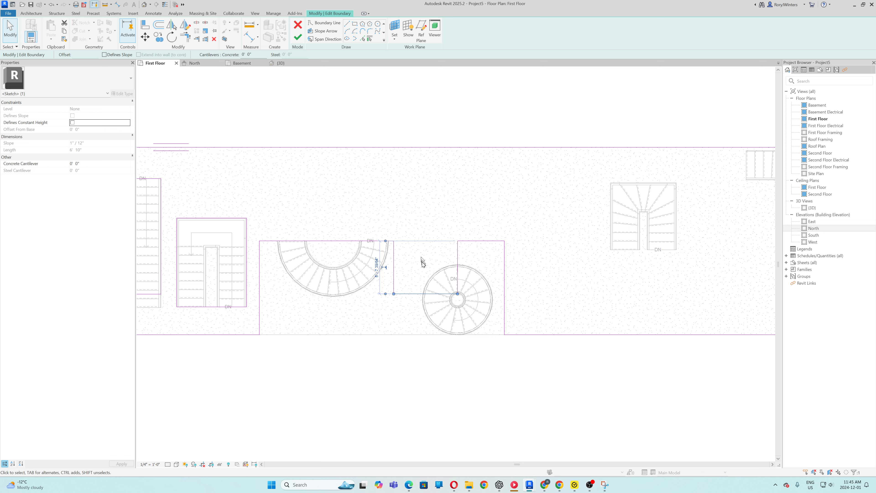
- Delete the boundary lines between the semicircular and spiral stairs, including the short leftover stub at the slab edge above the spiral stair
key("Delete")
left_click_drag(400, 276, 464, 263)
left_click(457, 258)
key("Delete")
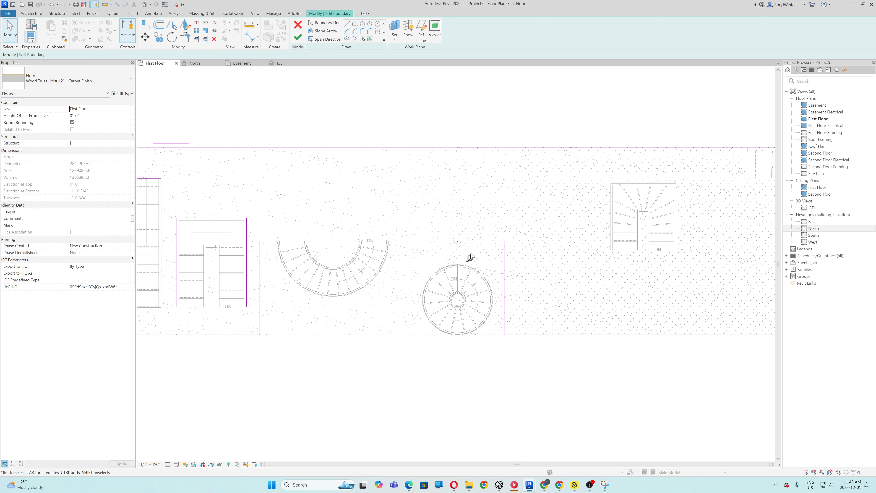
scroll(458, 244, "up", 10)
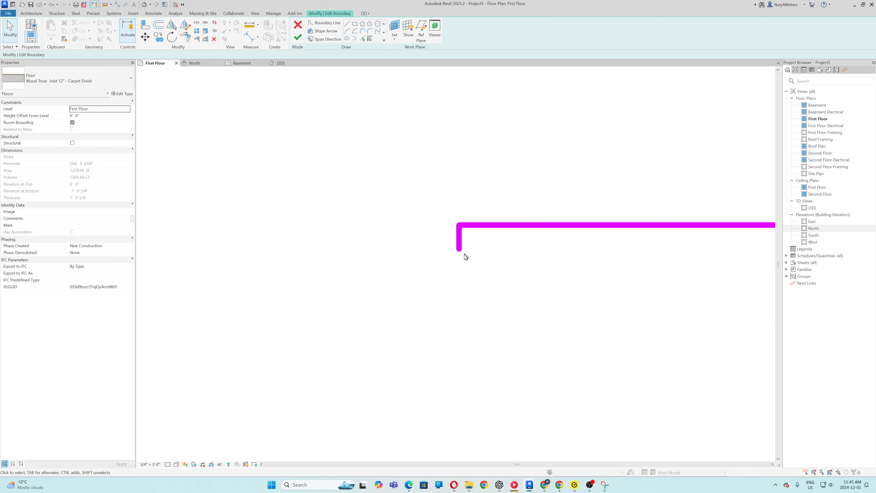
left_click(460, 243)
key("Delete")
scroll(459, 235, "down", 5)
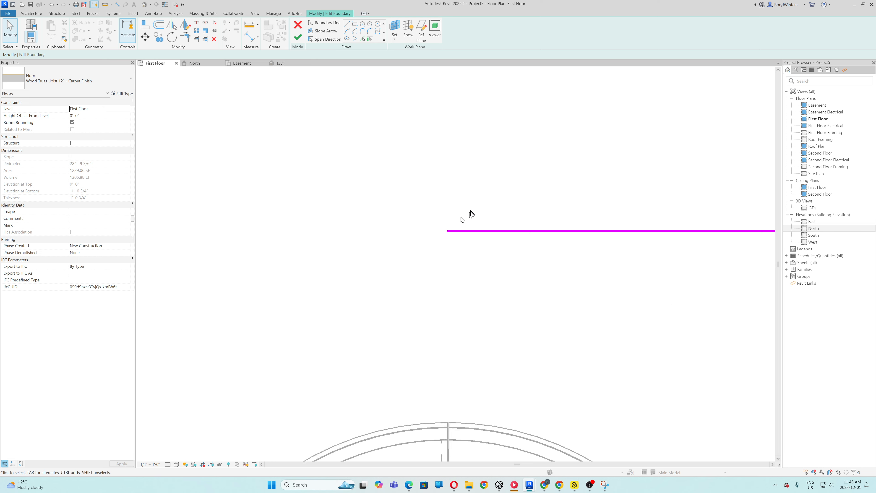
- Draw boundary lines about 6'-4" down to the spiral stair's centre, 6'-10" across and back up to the slab edge, and finish the floor boundary
left_click(347, 24)
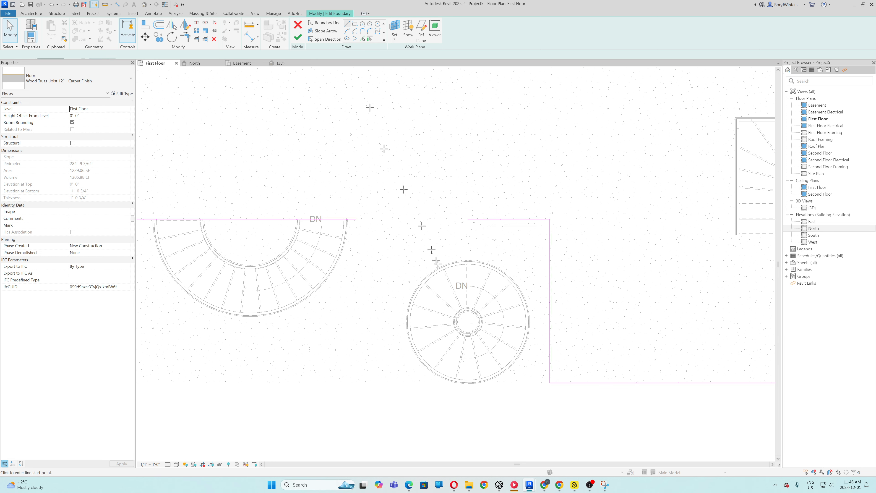
scroll(454, 224, "down", 3)
scroll(462, 245, "up", 6)
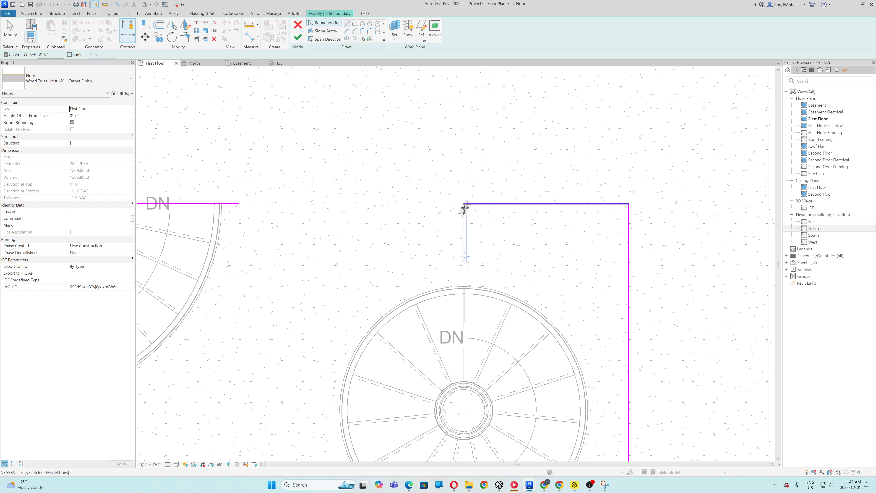
left_click(463, 204)
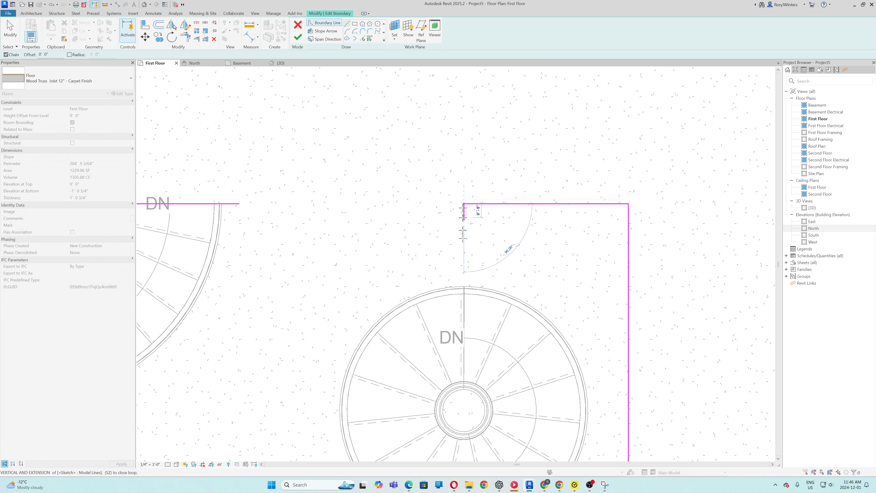
left_click(463, 412)
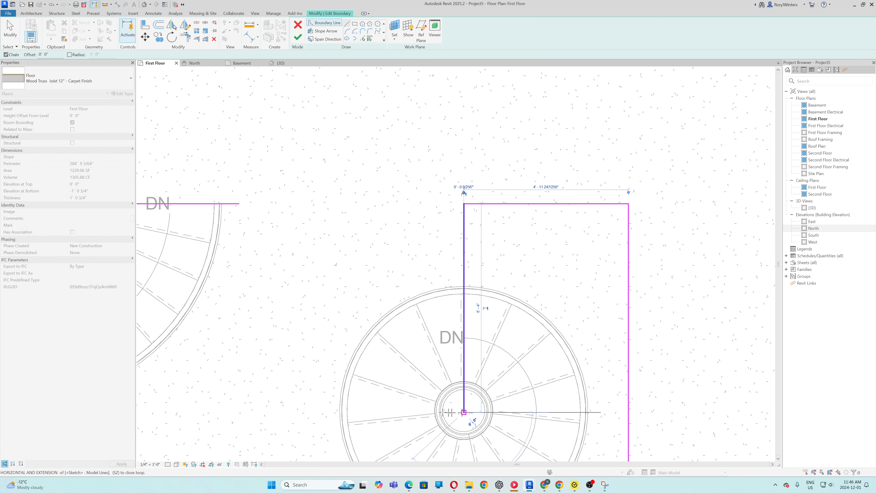
left_click(238, 408)
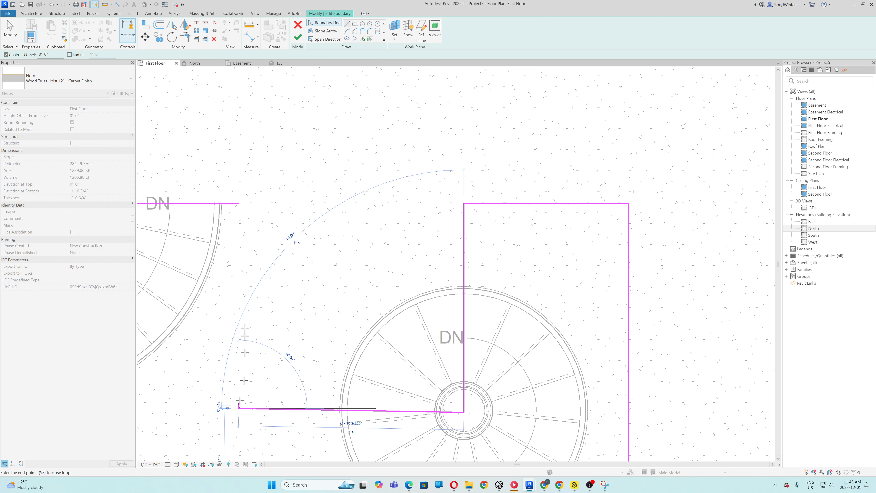
left_click(238, 204)
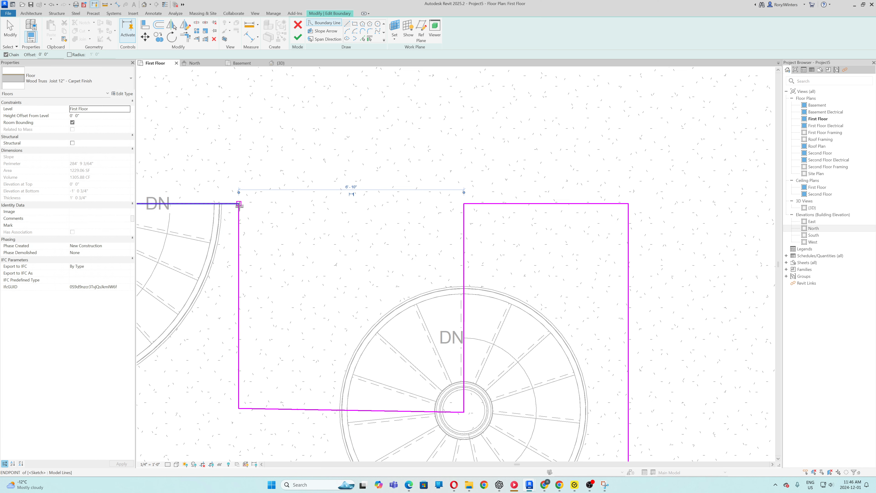
left_click(297, 37)
scroll(420, 193, "down", 4)
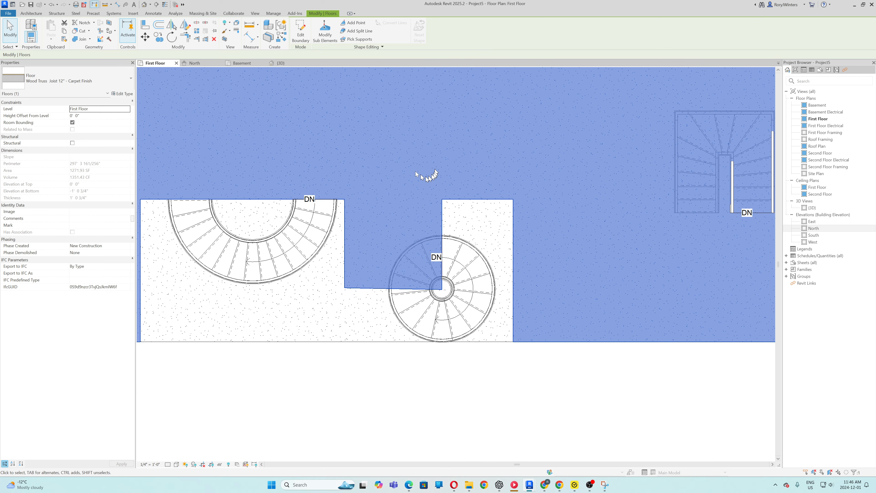
- Examine the reshaped First Floor slab in the 3D view around the semicircular, spiral and winder stairs
left_click(280, 64)
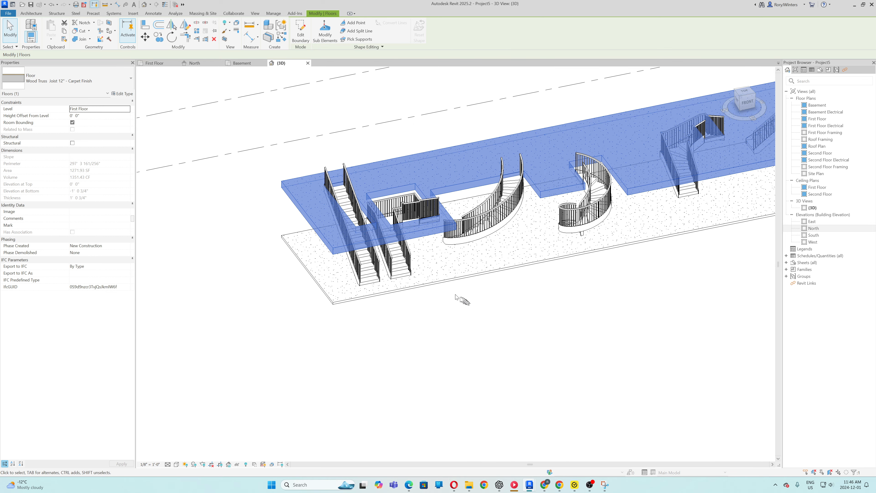
left_click(453, 337)
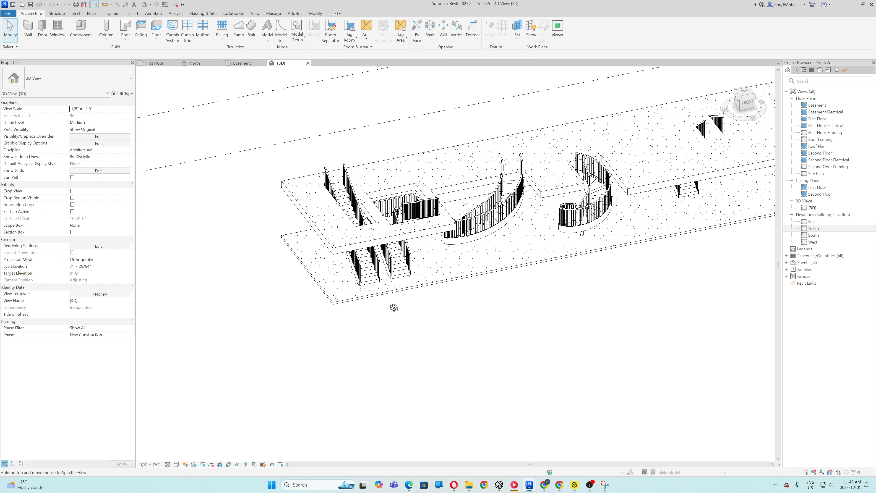
middle_click_drag(393, 307, 562, 240, "shift")
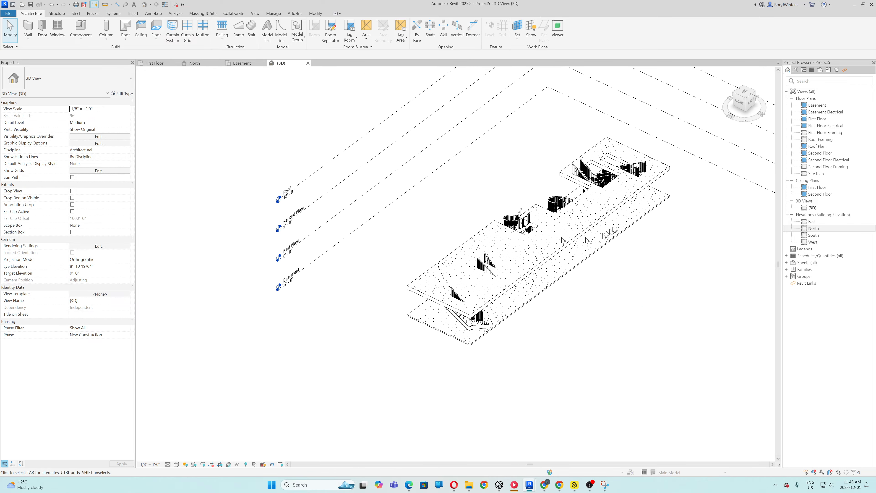
middle_click_drag(613, 228, 490, 257, "shift")
scroll(577, 243, "up", 3)
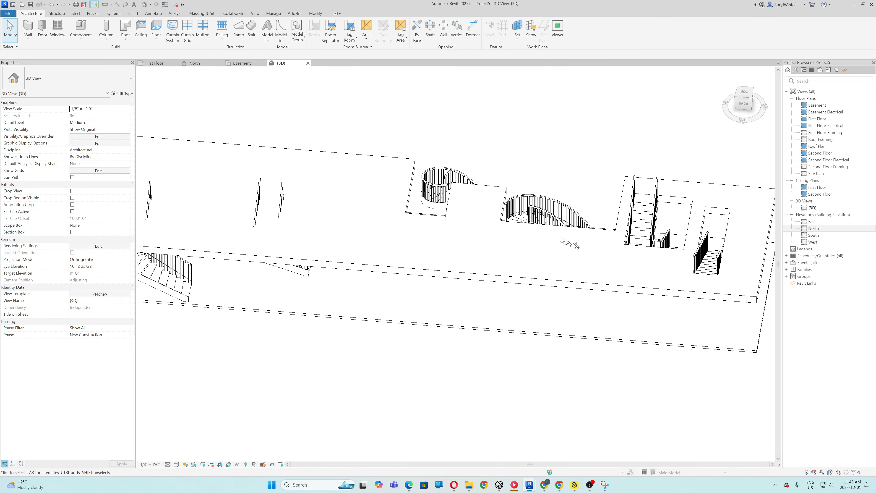
scroll(542, 234, "up", 6)
scroll(530, 232, "down", 5)
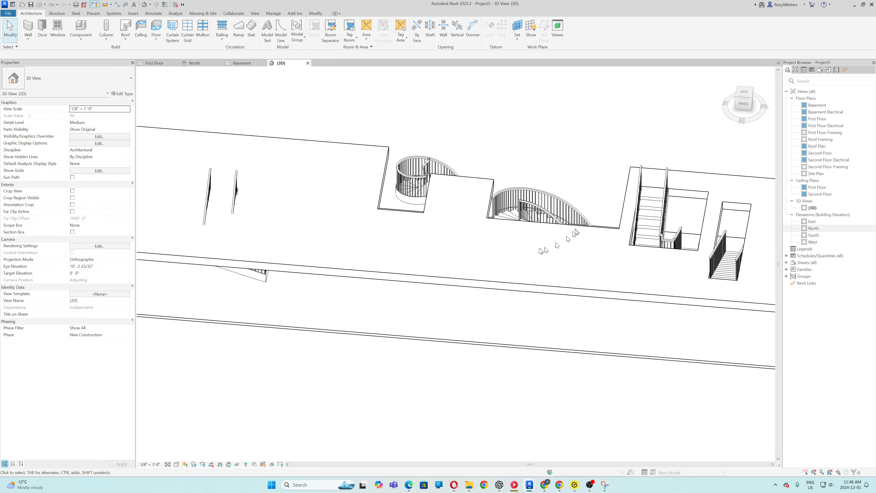
scroll(478, 179, "up", 6)
middle_click_drag(348, 216, 500, 256, "shift")
scroll(552, 255, "down", 8)
middle_click_drag(501, 346, 749, 317, "shift")
scroll(303, 302, "down", 5)
scroll(550, 308, "up", 2)
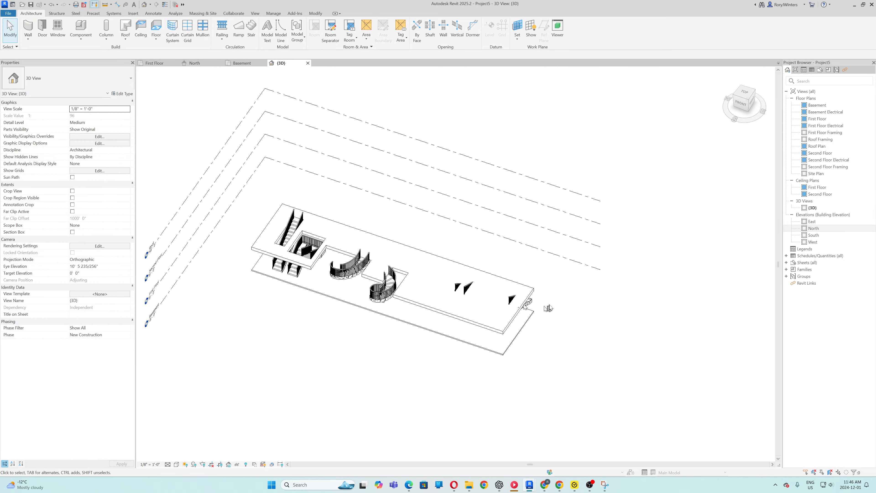
scroll(549, 305, "up", 4)
middle_click_drag(457, 335, 332, 217, "shift")
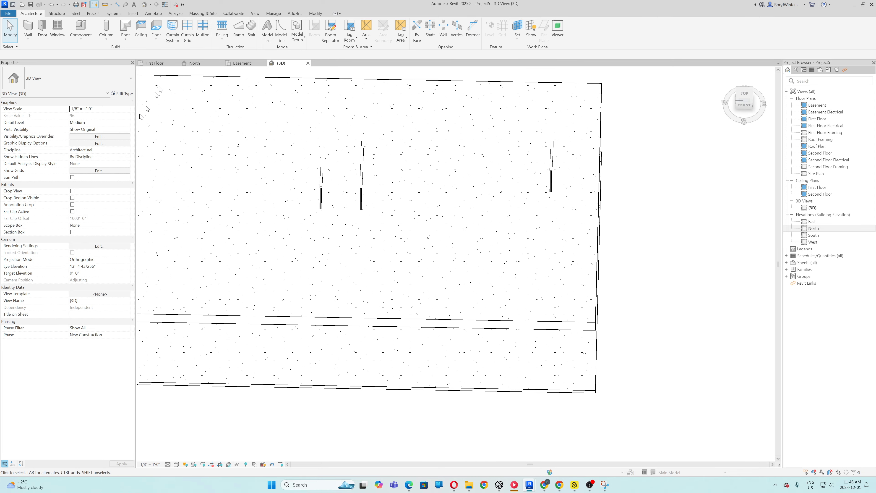
- Return to the First Floor plan and open the slab's boundary for editing near the two winder stairs
left_click(164, 62)
scroll(503, 198, "down", 3)
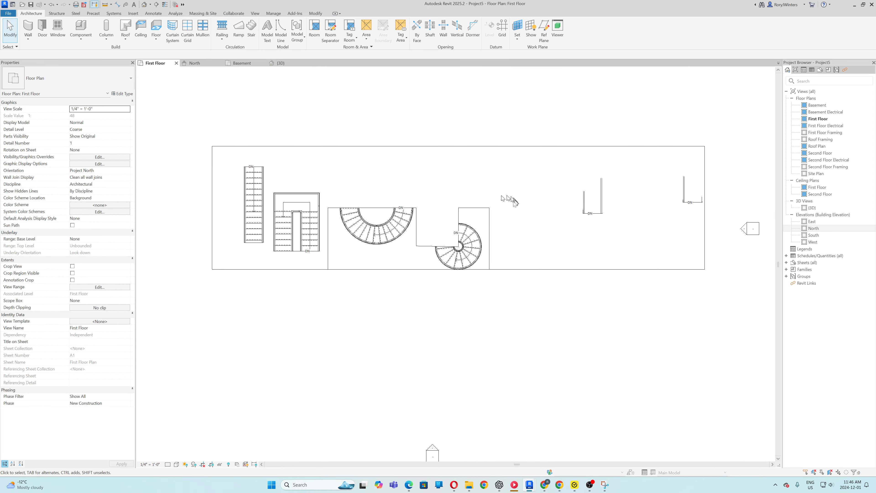
scroll(448, 200, "down", 2)
scroll(548, 243, "down", 1)
scroll(630, 220, "up", 3)
scroll(572, 182, "up", 4)
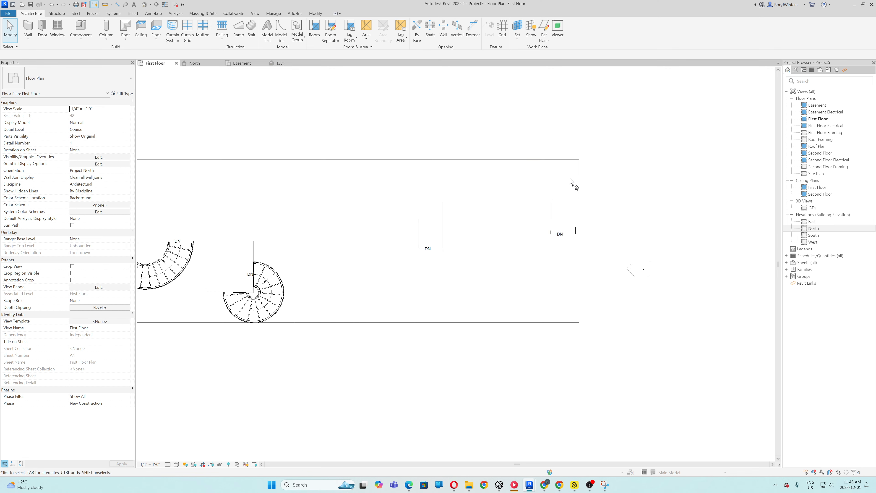
scroll(571, 181, "up", 1)
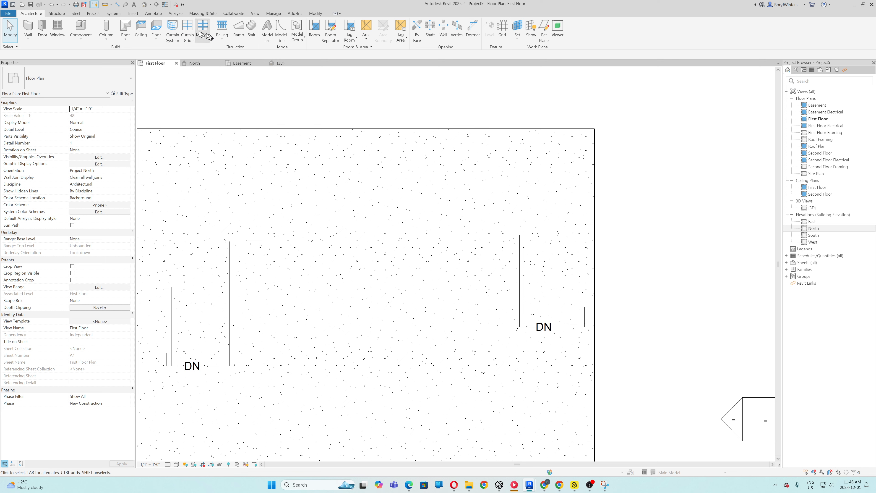
double_click(391, 131)
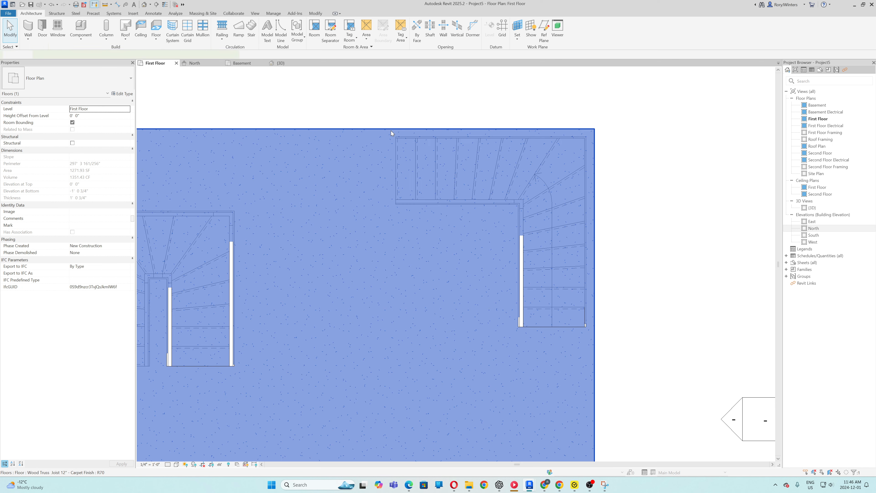
scroll(390, 136, "down", 5)
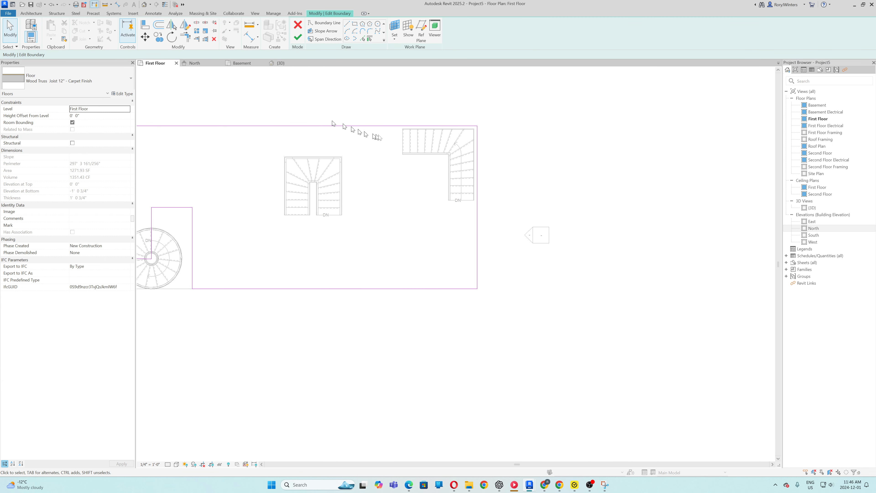
- Draw a rectangular opening about 7' by 7'-2" around the U-shaped winder stair in the First Floor slab's boundary
left_click(354, 24)
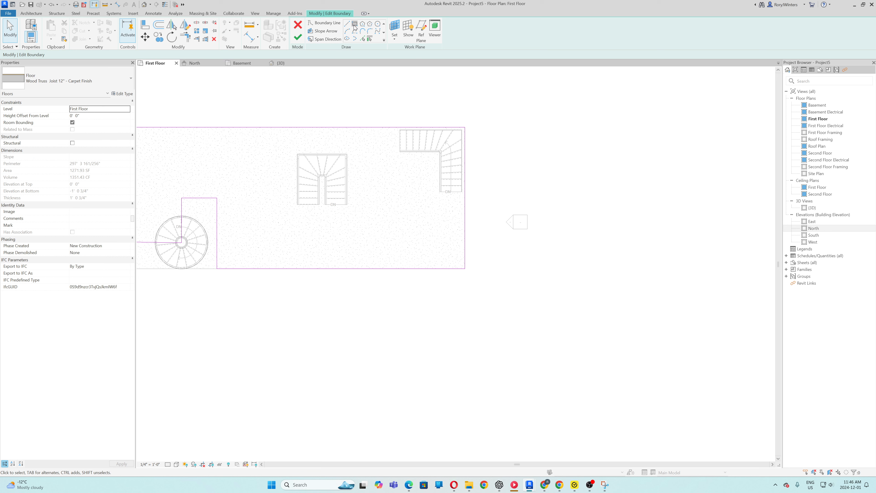
left_click(297, 153)
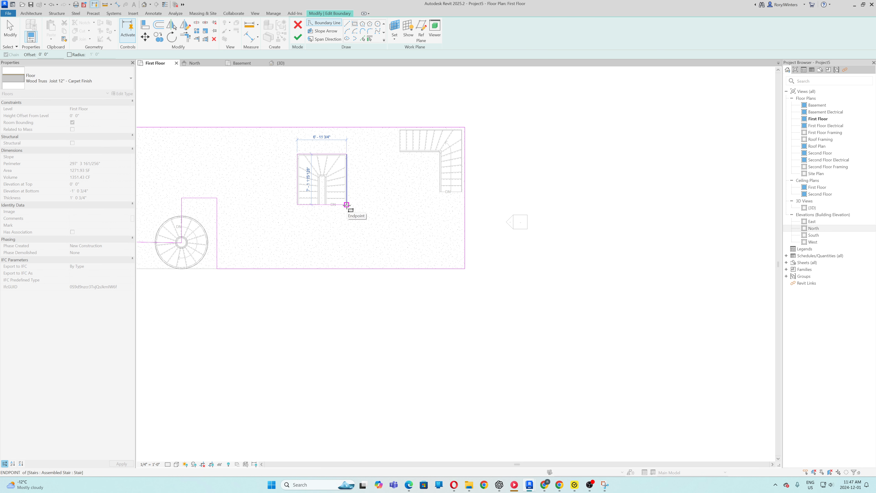
left_click(346, 204)
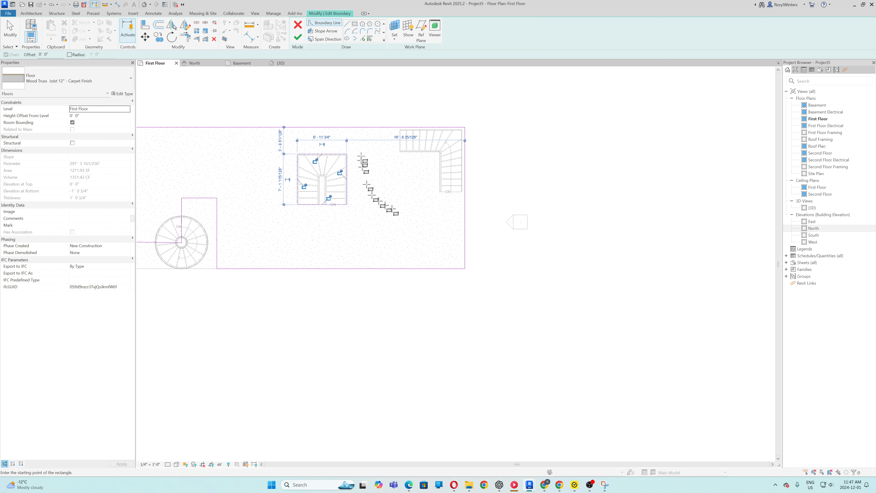
- Trace an L-shaped opening around the corner winder stair, outer sides about 8'-9" and legs 3'-1 1/2" wide, and finish the floor boundary
left_click(347, 24)
scroll(401, 137, "up", 5)
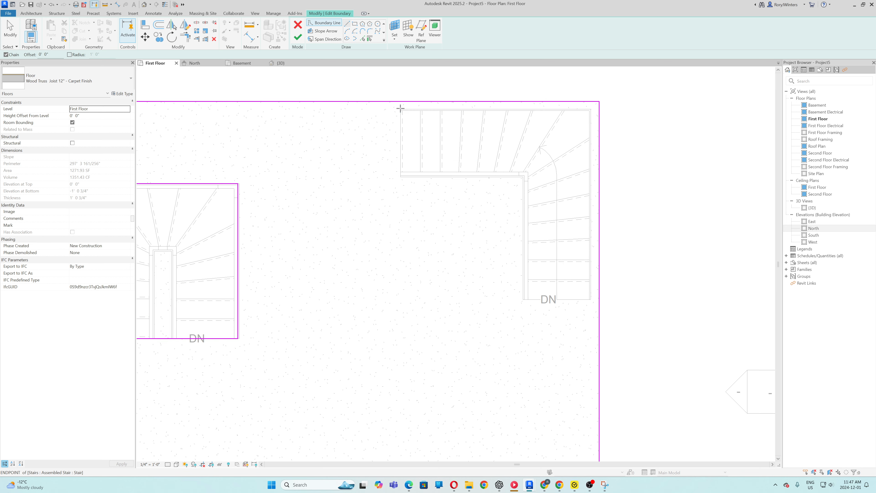
left_click(400, 108)
left_click(590, 109)
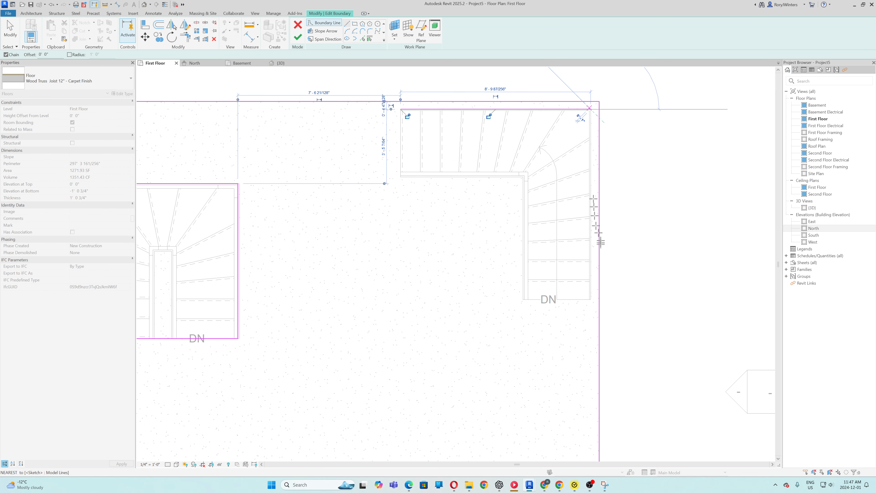
left_click(591, 298)
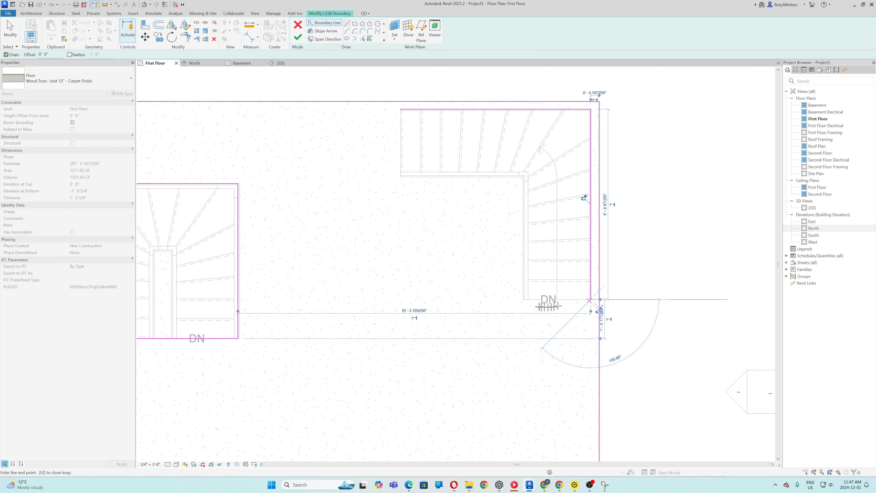
left_click(523, 299)
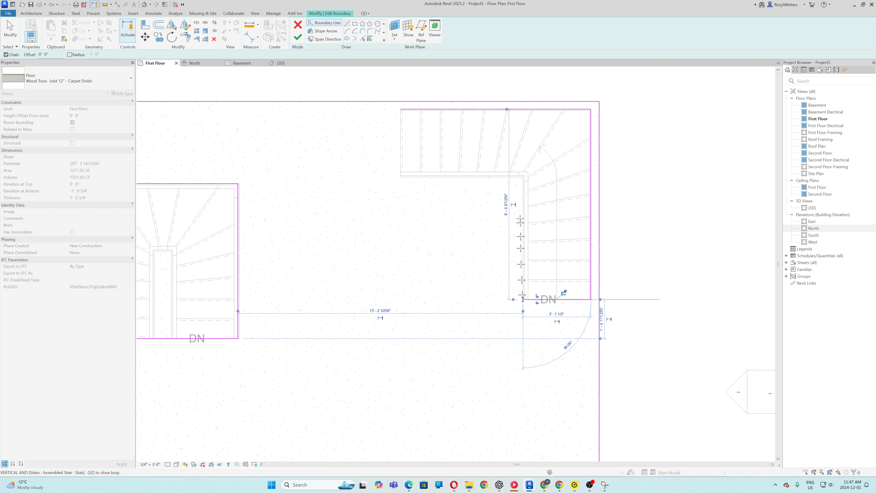
left_click(523, 177)
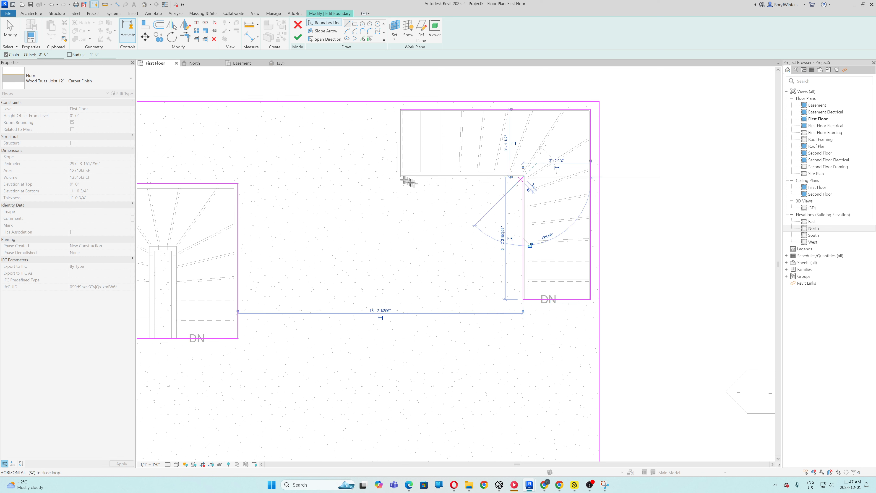
left_click(400, 177)
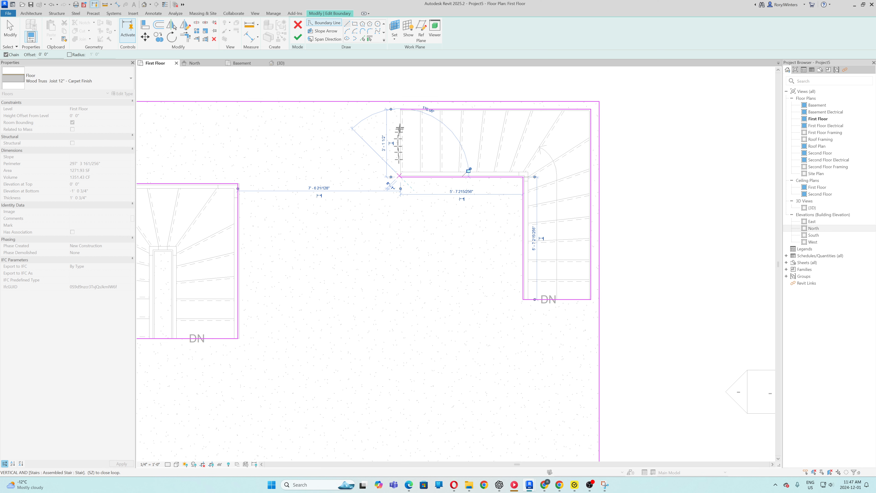
left_click(401, 109)
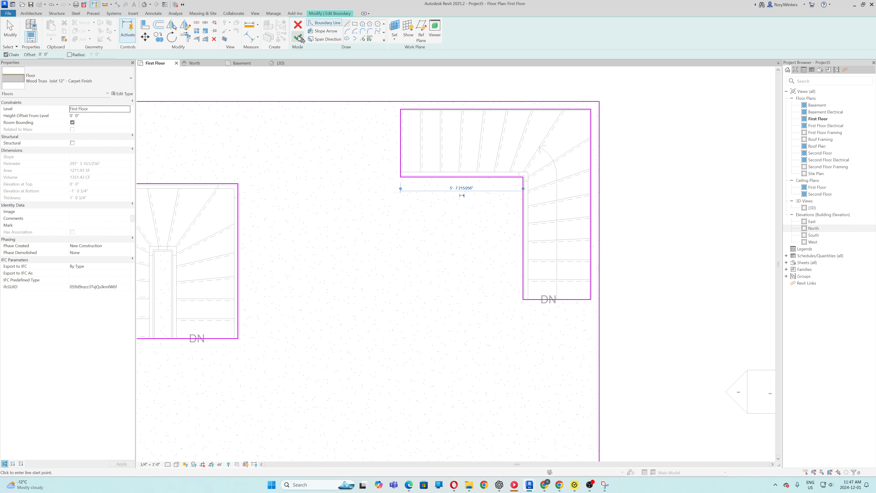
left_click(299, 37)
scroll(483, 190, "down", 4)
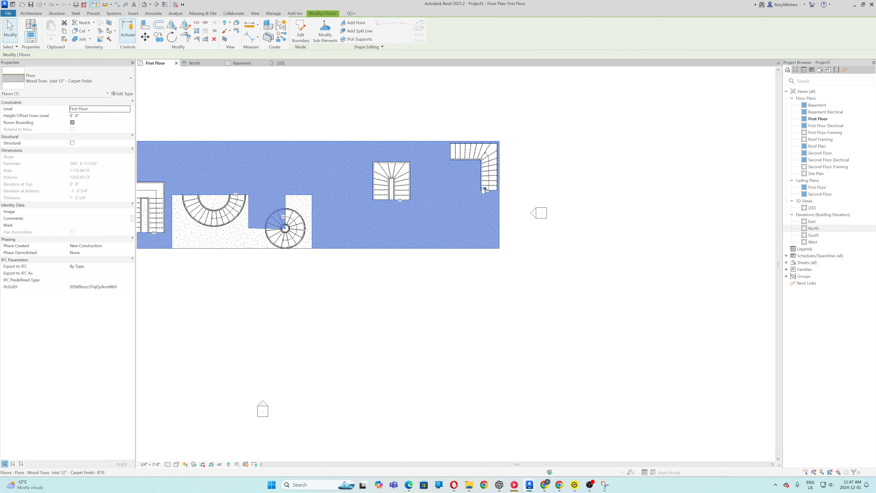
- Examine the new slab openings around the two winder stairs in the 3D view, then the whole model
left_click(279, 63)
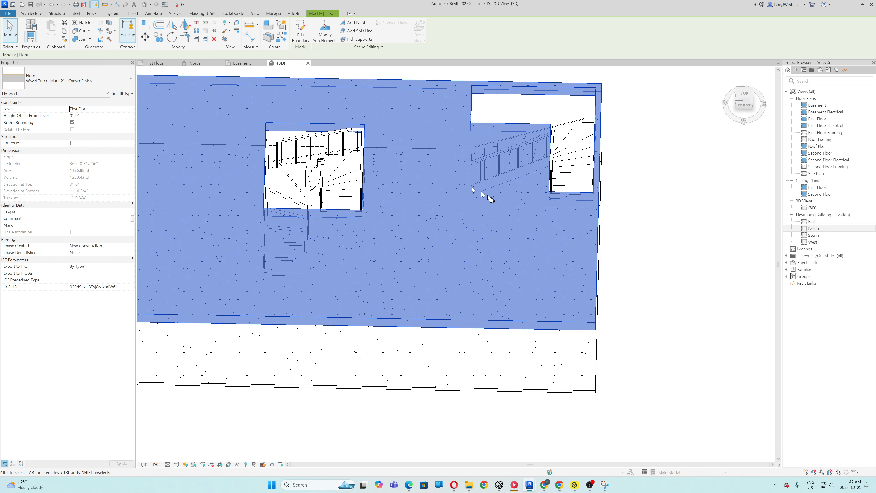
middle_click_drag(469, 211, 437, 115, "shift")
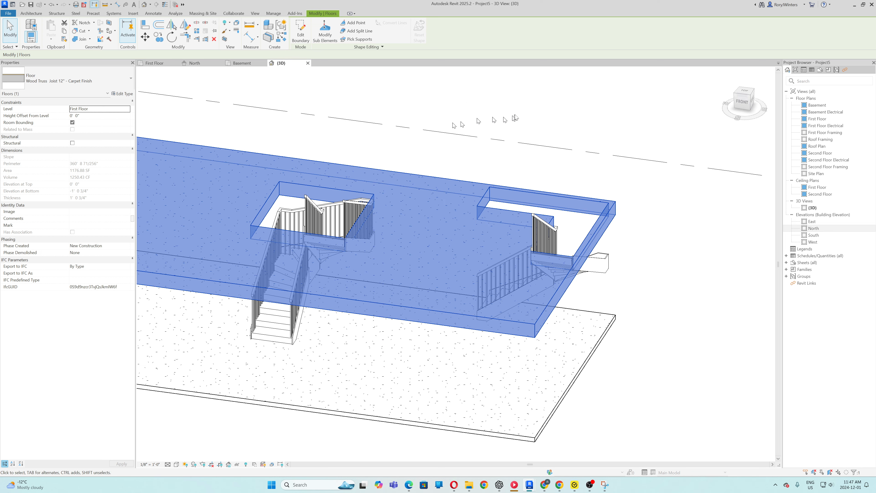
left_click(516, 119)
mouse_move(516, 121)
middle_mouse_down("shift")
mouse_move(514, 153)
mouse_move(469, 142)
mouse_move(524, 112)
mouse_move(407, 120)
mouse_move(510, 117)
mouse_move(425, 135)
middle_mouse_up("shift")
scroll(538, 131, "down", 6)
scroll(443, 87, "up", 4)
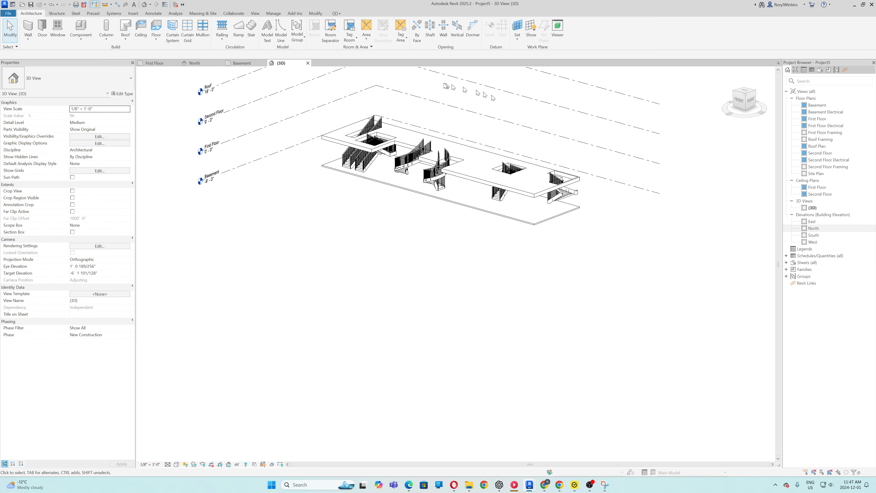
scroll(442, 86, "down", 2)
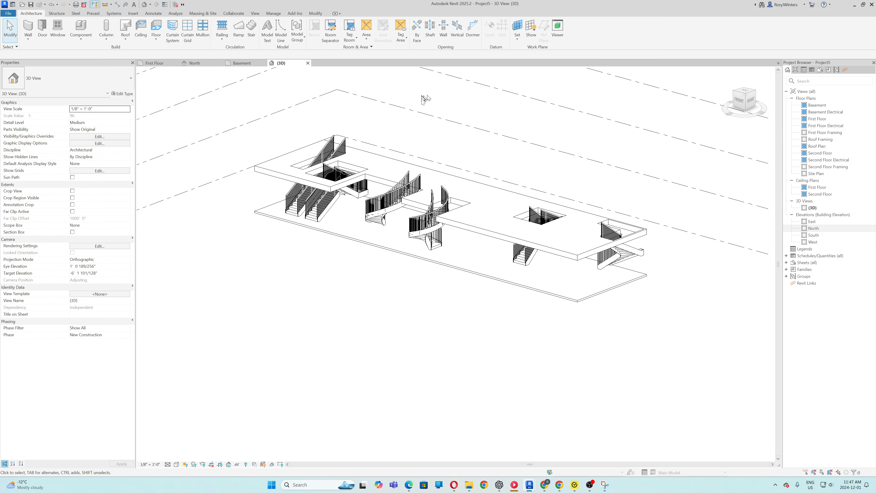
- Override the First Floor slab's graphics by element in the 3D view with a surface transparency of 69
left_click(486, 234)
right_click(485, 230)
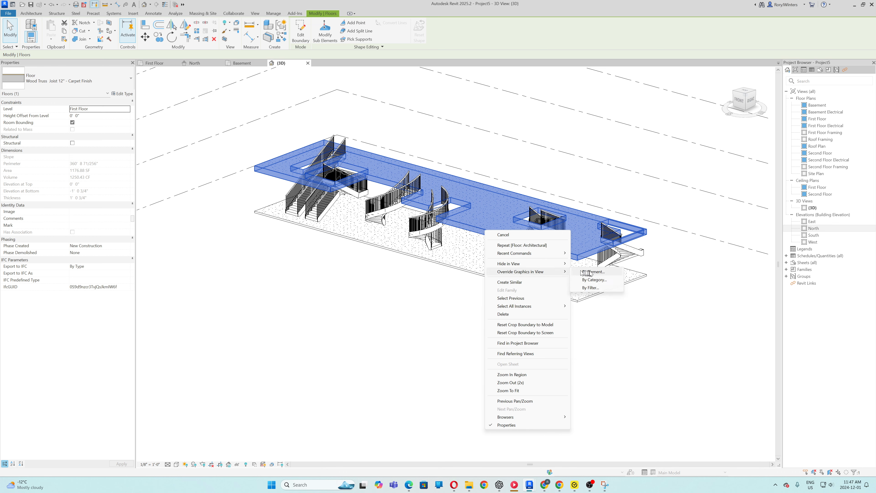
left_click(590, 271)
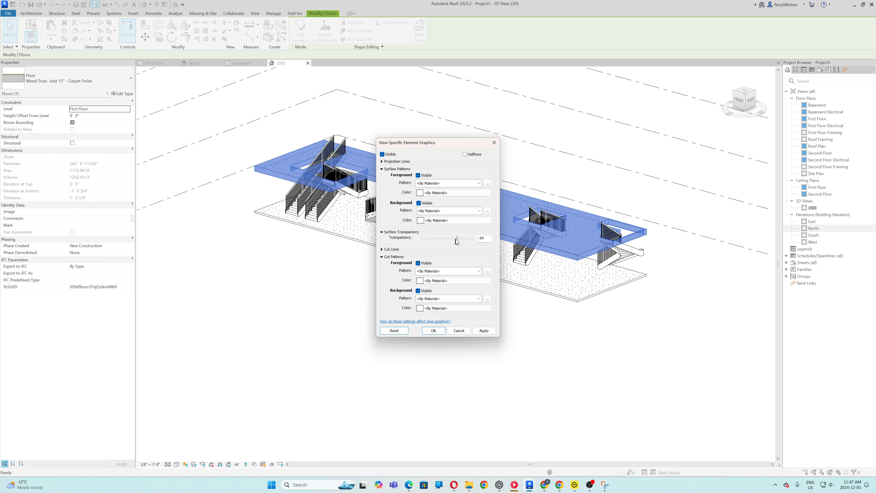
left_click(484, 330)
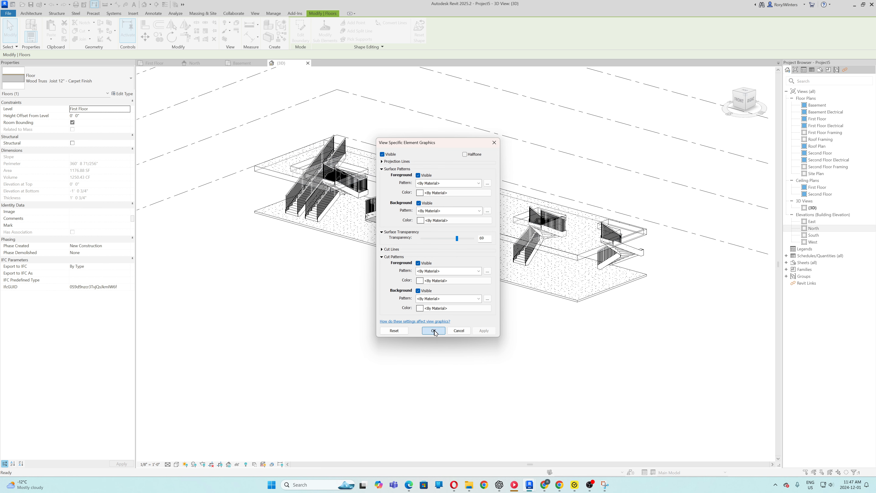
left_click(433, 330)
left_click(669, 289)
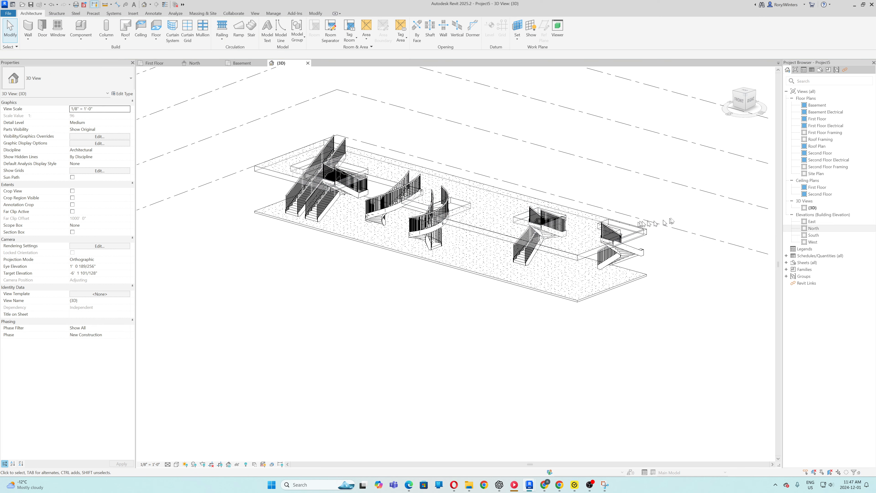
- Examine all the stairs through the transparent First Floor slab from several sides in the 3D view
middle_click_drag(687, 214, 666, 204, "shift")
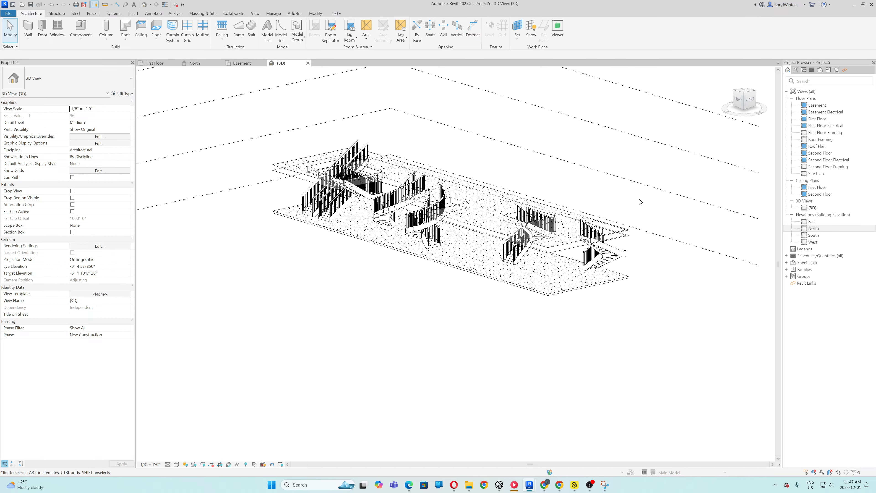
scroll(624, 186, "up", 3)
scroll(621, 185, "down", 3)
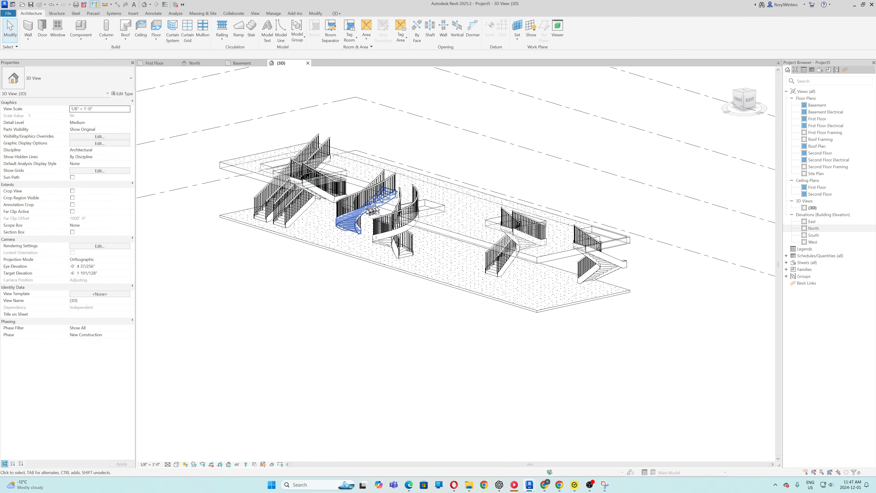
middle_click_drag(379, 214, 612, 195, "shift")
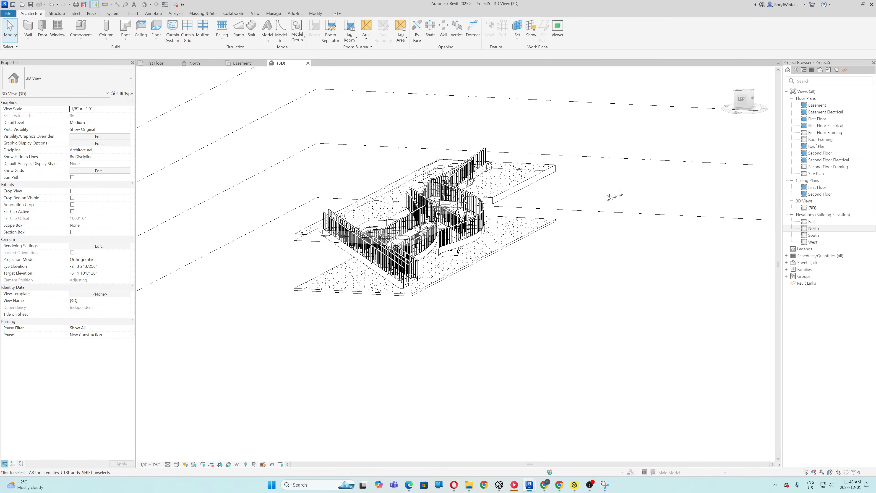
scroll(343, 174, "up", 3)
scroll(353, 174, "down", 2)
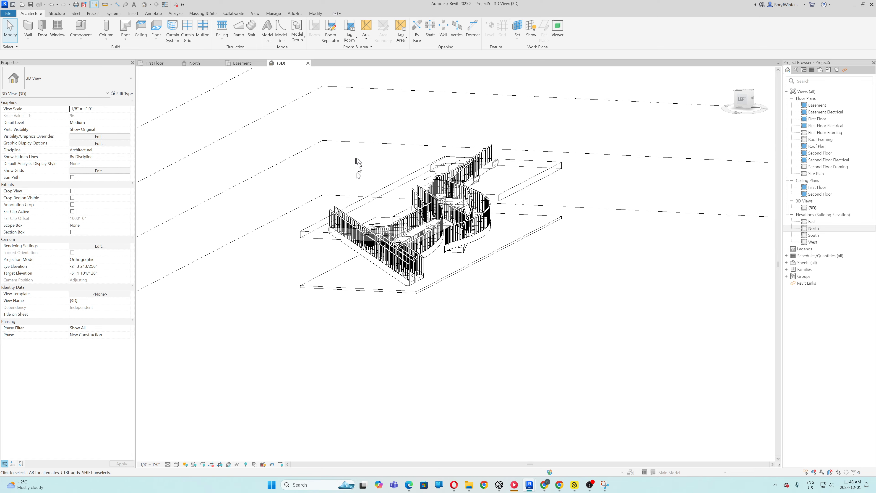
scroll(331, 187, "up", 5)
scroll(328, 194, "down", 2)
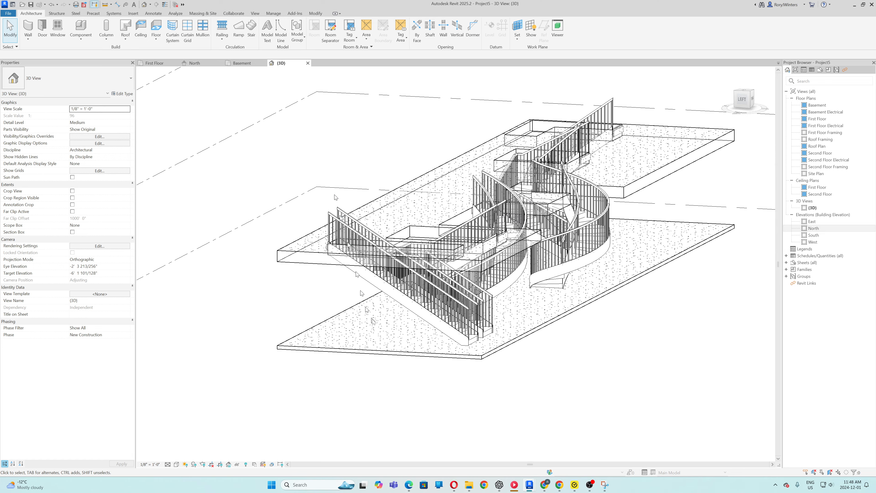
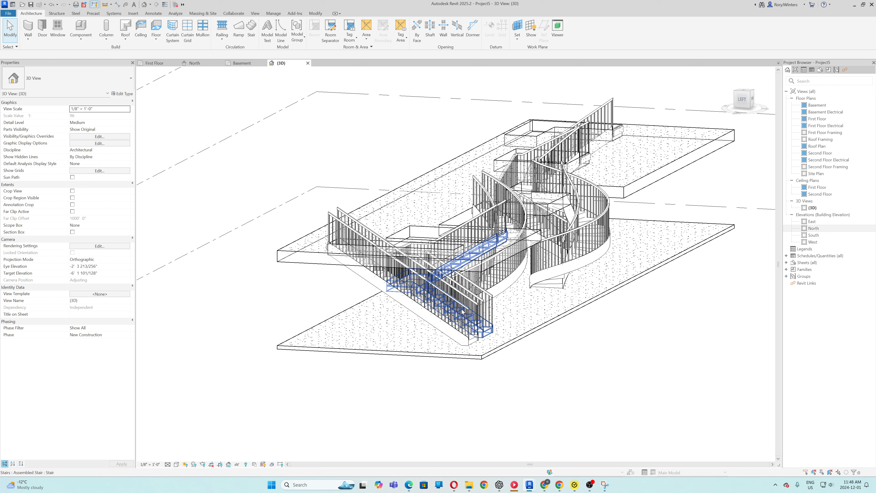
middle_click_drag(538, 314, 511, 316, "shift")
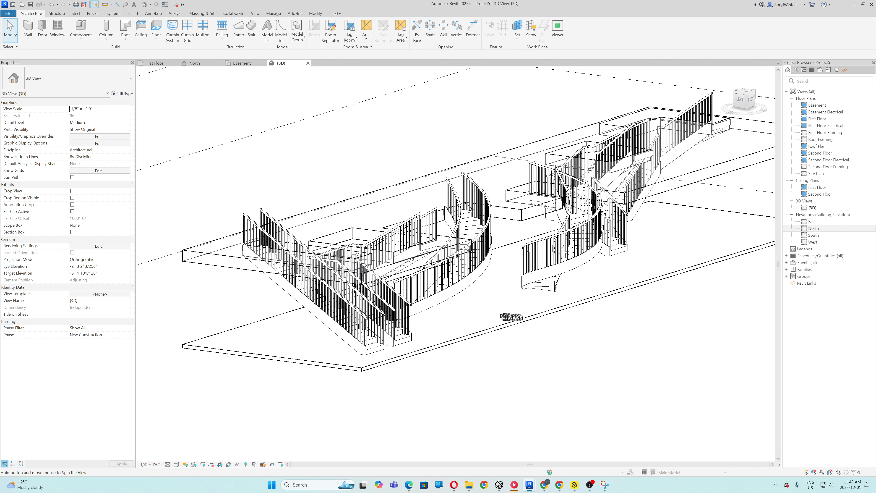
scroll(531, 297, "down", 4)
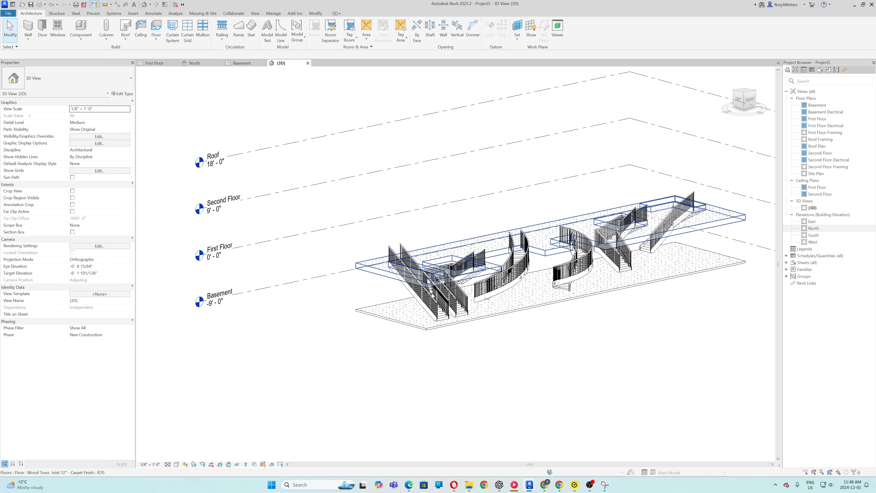
- Change the outermost straight stair's type to Residential - Left Open and check its sides
scroll(427, 282, "up", 5)
scroll(427, 281, "up", 3)
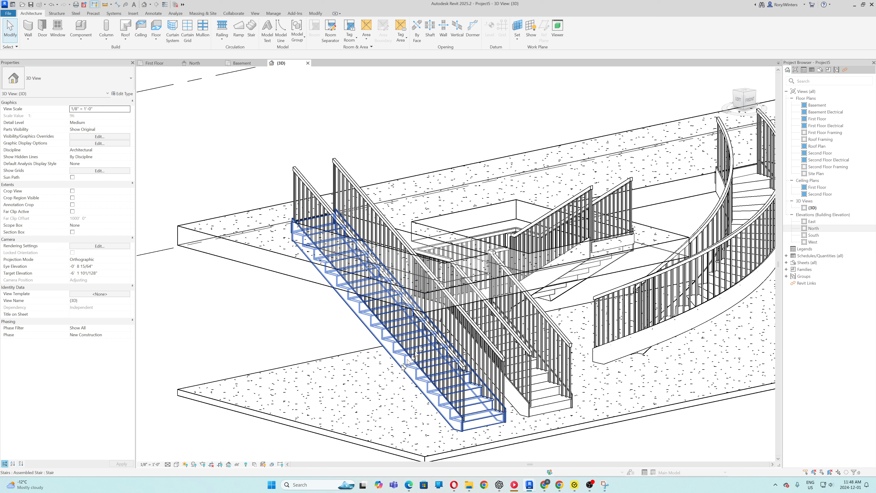
left_click(401, 368)
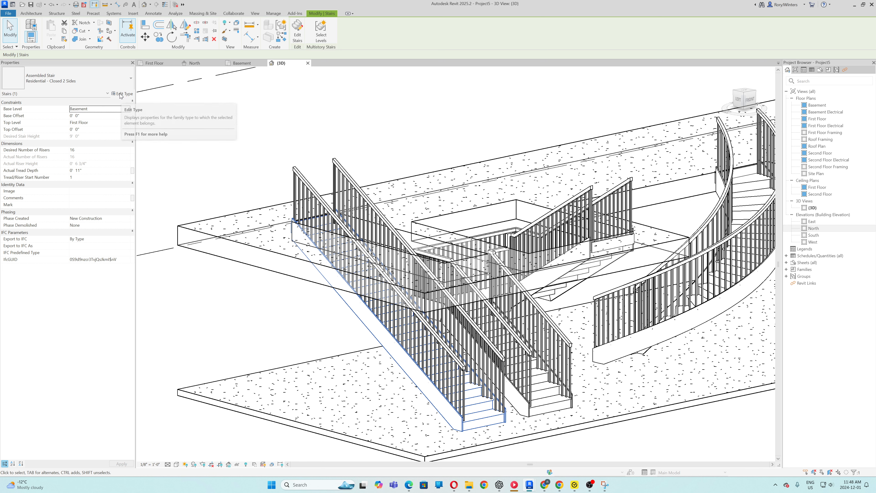
left_click(131, 80)
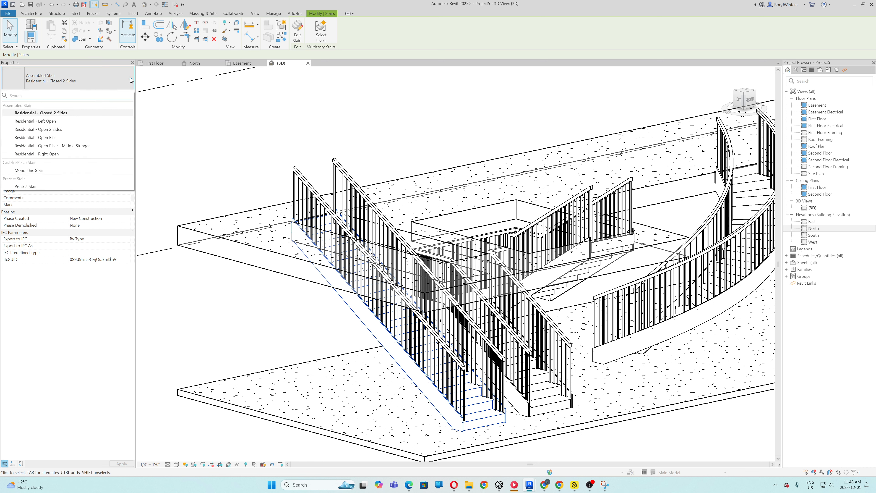
left_click(54, 121)
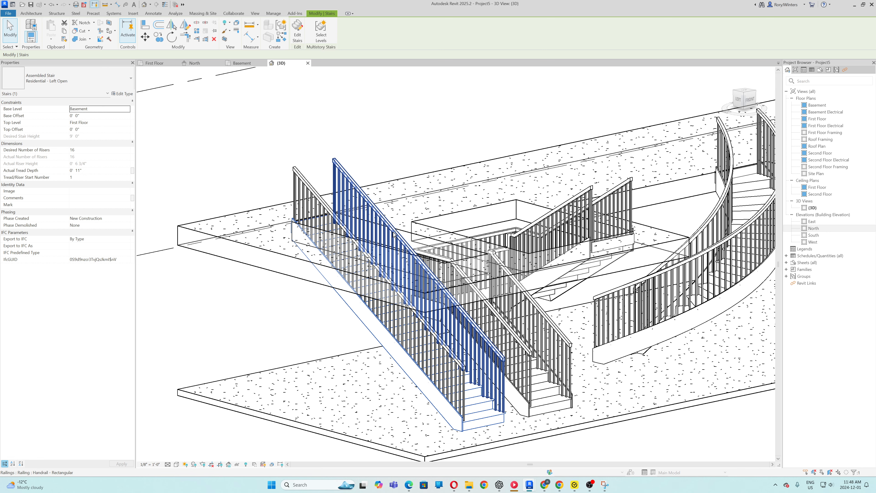
middle_click_drag(395, 236, 369, 212, "shift")
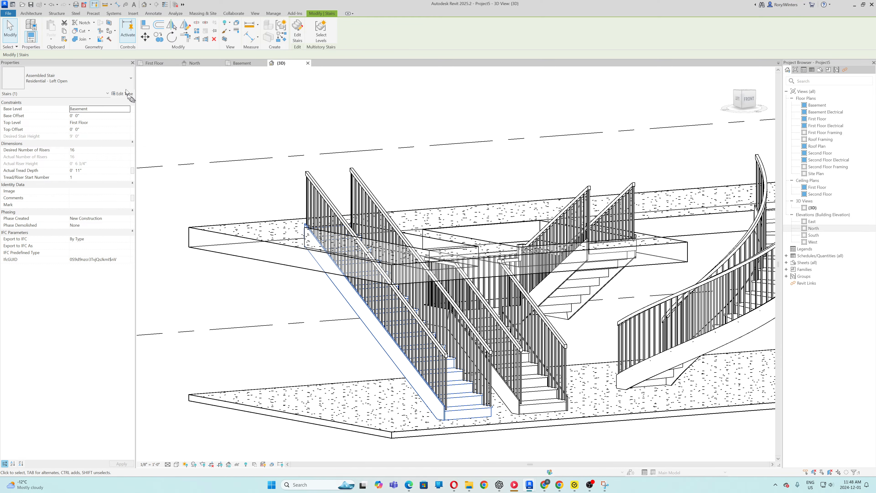
- Change the outermost straight stair's type to Residential - Open 2 Sides and view it from the other side
left_click(128, 79)
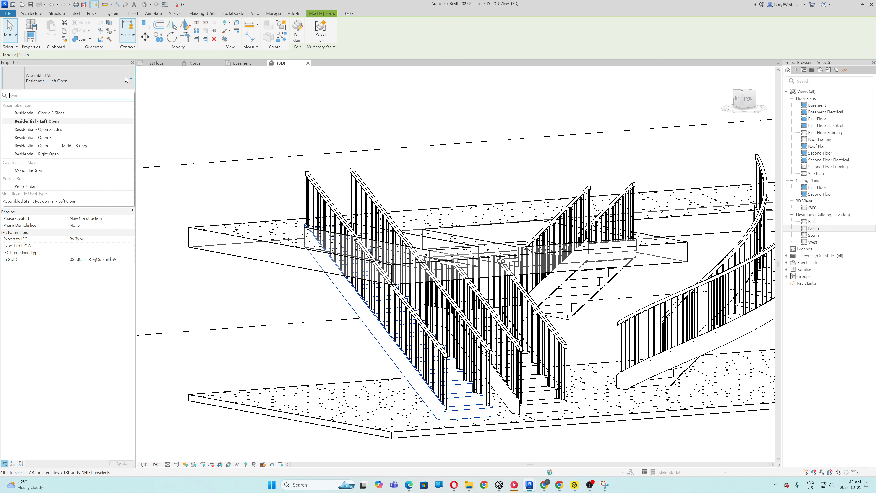
left_click(60, 131)
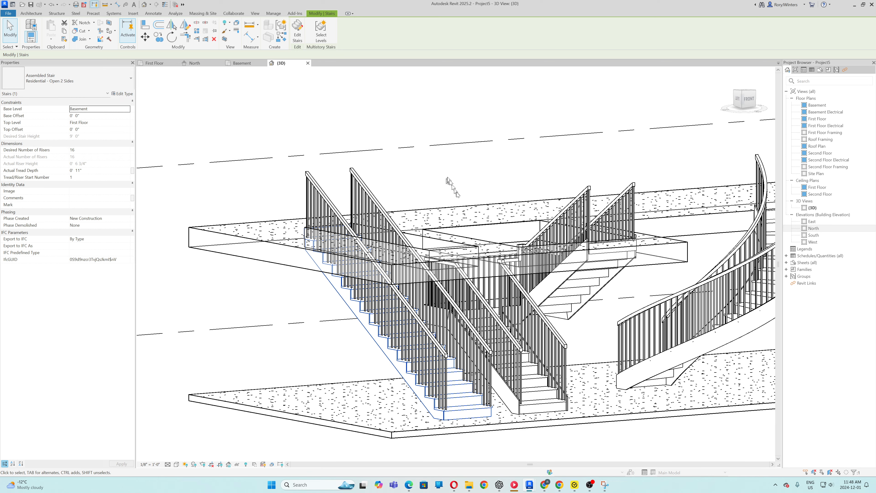
middle_click_drag(447, 180, 354, 198, "shift")
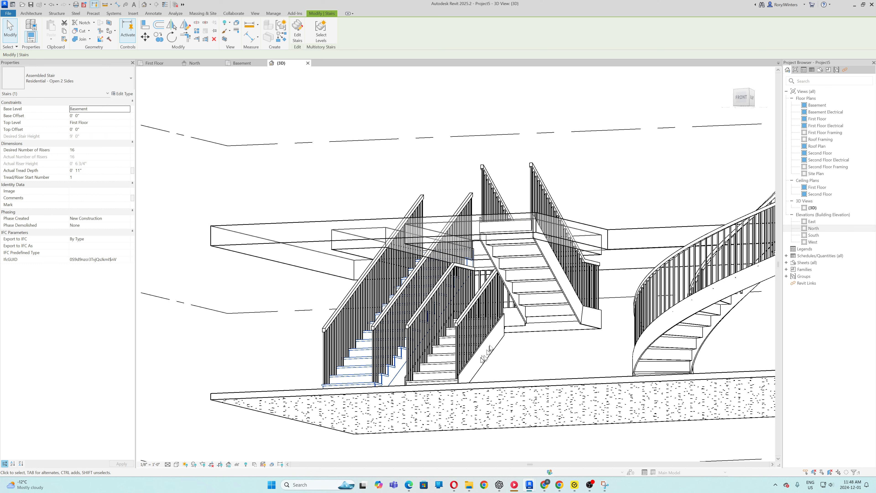
- Change the outermost straight stair's type to Residential - Open Riser and view it from the front in 3D
middle_click_drag(489, 351, 255, 235, "shift")
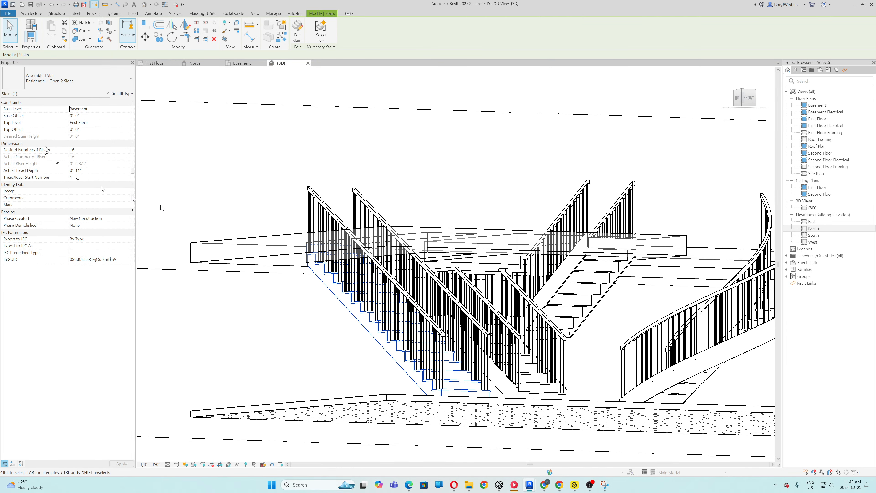
left_click(131, 78)
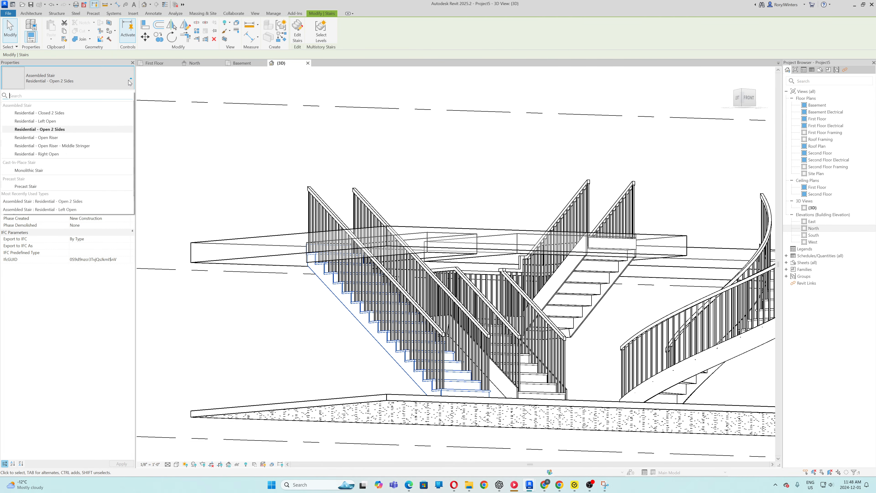
left_click(59, 138)
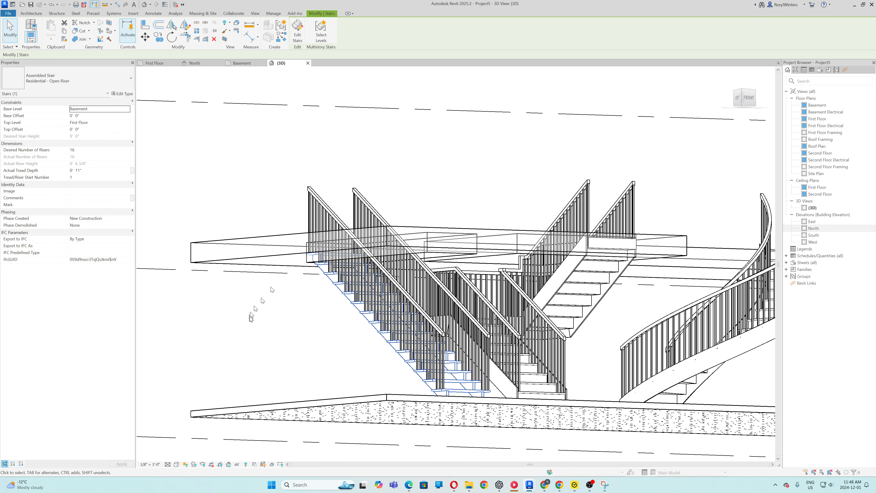
middle_click_drag(319, 306, 137, 376, "shift")
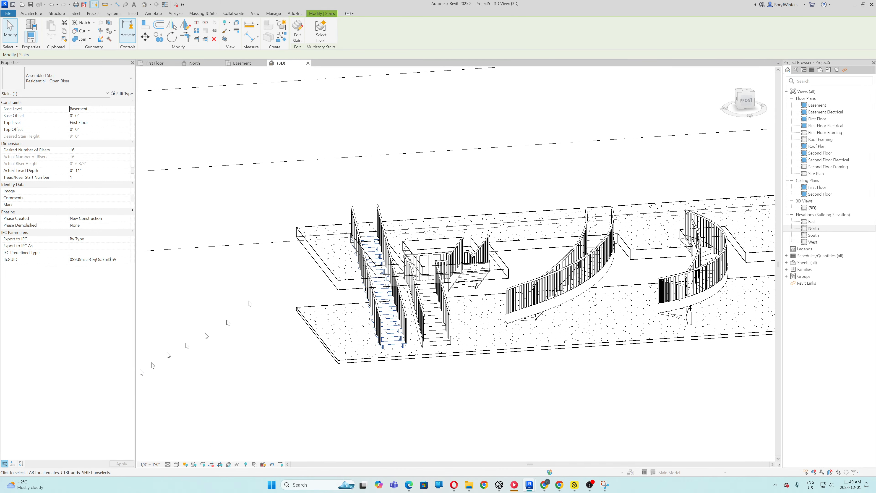
scroll(361, 303, "up", 6)
scroll(397, 274, "down", 4)
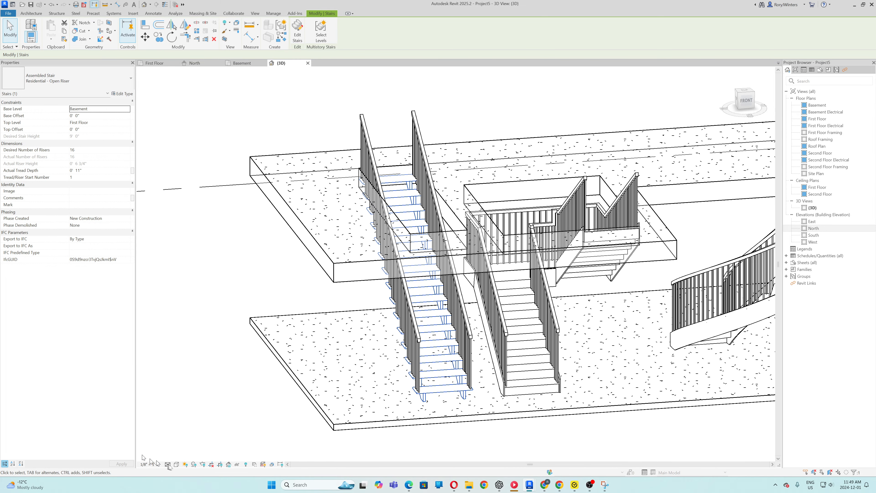
- Switch the 3D view to a realistic, textured visual style and view the open-riser stair from its outer side
left_click(176, 464)
left_click(194, 455)
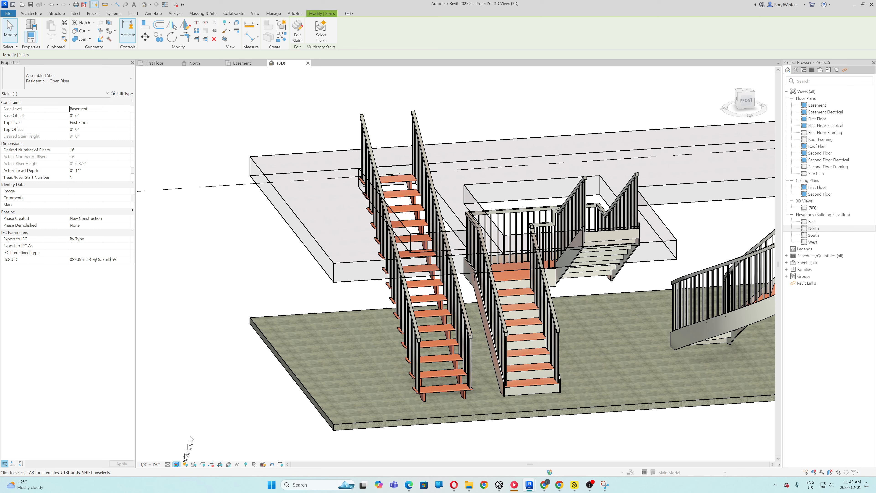
mouse_move(195, 293)
middle_mouse_down("shift")
mouse_move(190, 274)
mouse_move(197, 272)
mouse_move(231, 278)
mouse_move(231, 286)
middle_mouse_up("shift")
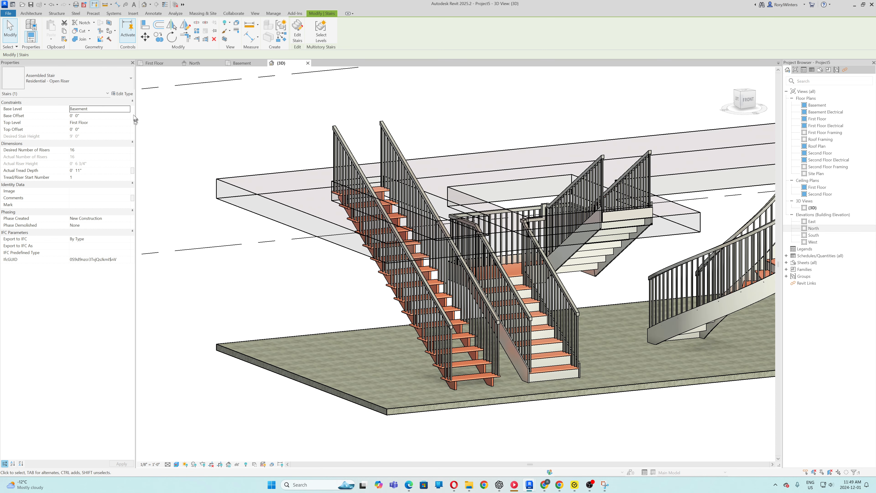
- Change the outermost straight stair's type to Residential - Open Riser - Middle Stringer and examine its central support up close
left_click(129, 79)
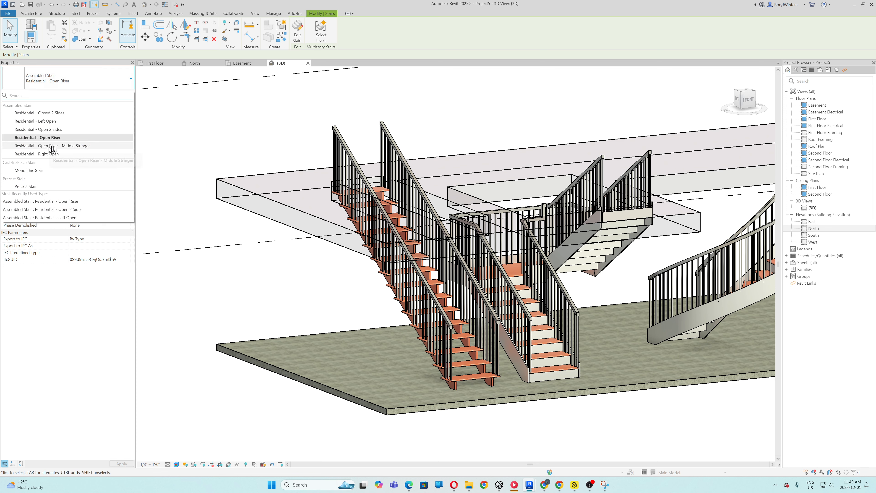
left_click(75, 146)
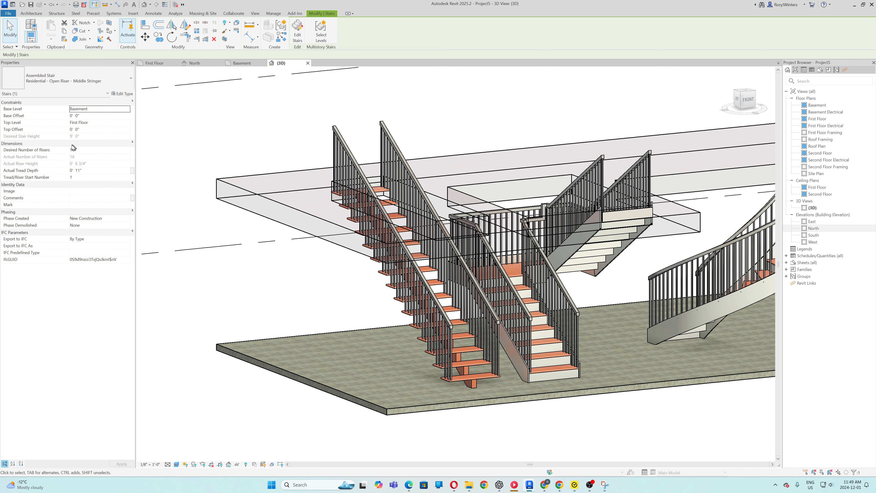
scroll(408, 215, "down", 2)
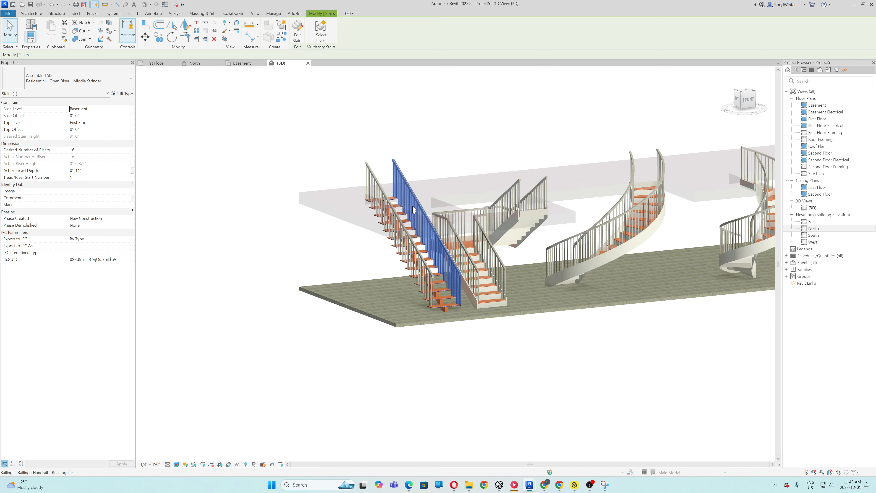
scroll(399, 245, "up", 3)
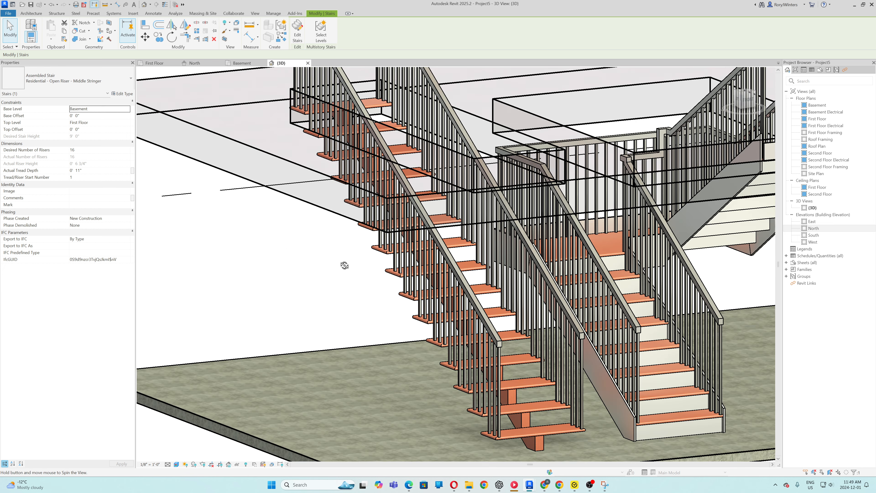
middle_click_drag(344, 264, 379, 257, "shift")
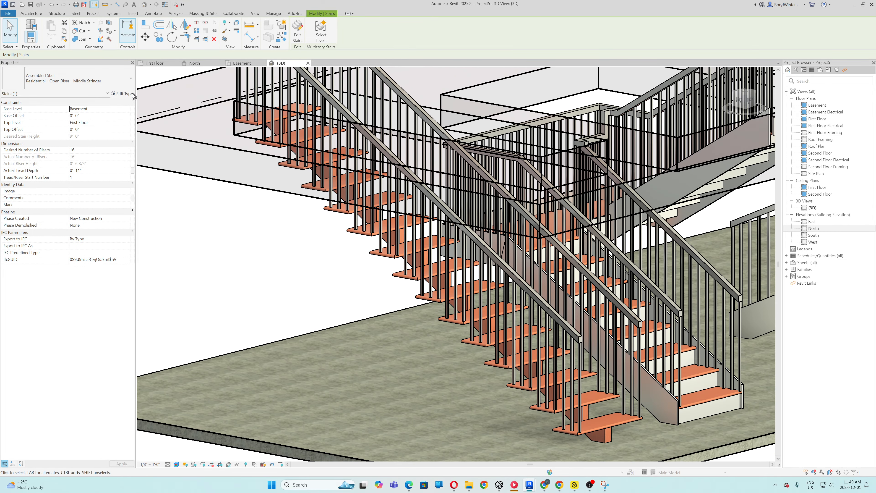
- Change the outermost straight stair's type to Residential - Right Open and check its treads and railings
left_click(104, 79)
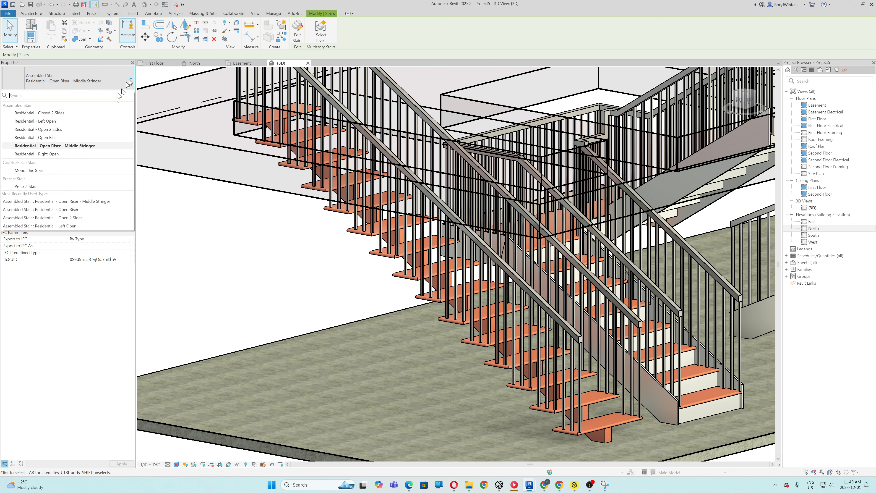
left_click(74, 154)
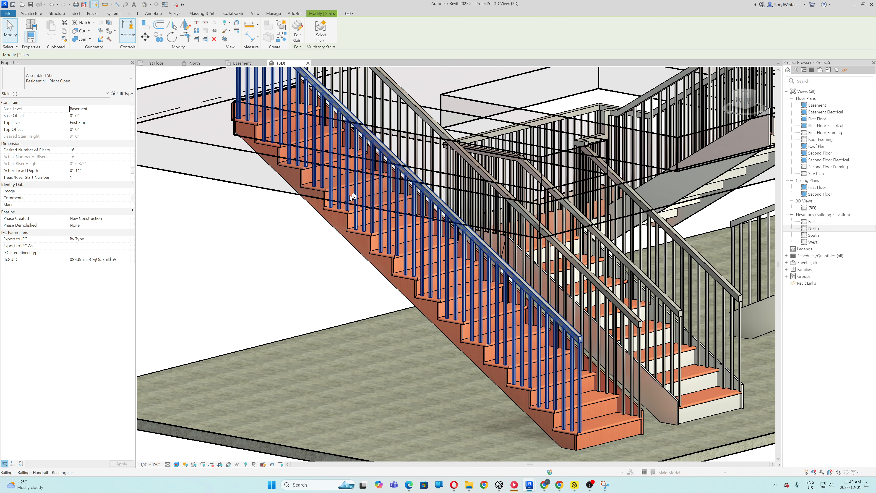
scroll(382, 182, "down", 5)
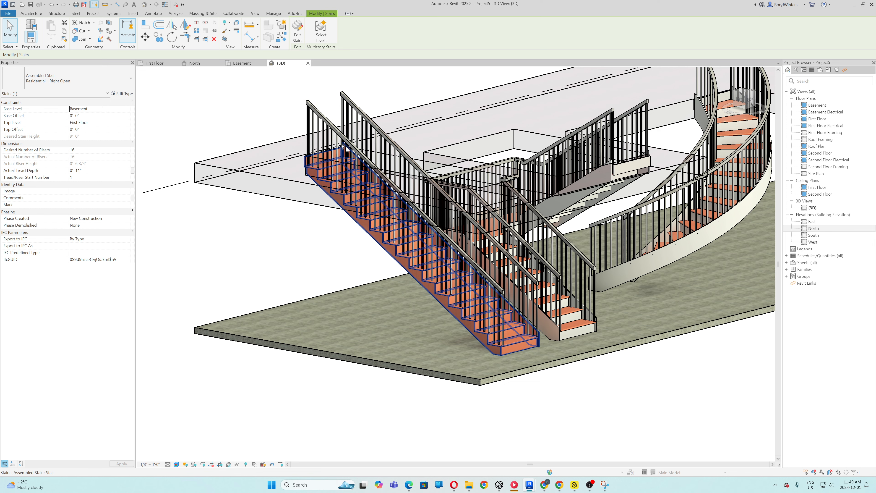
scroll(319, 124, "down", 4)
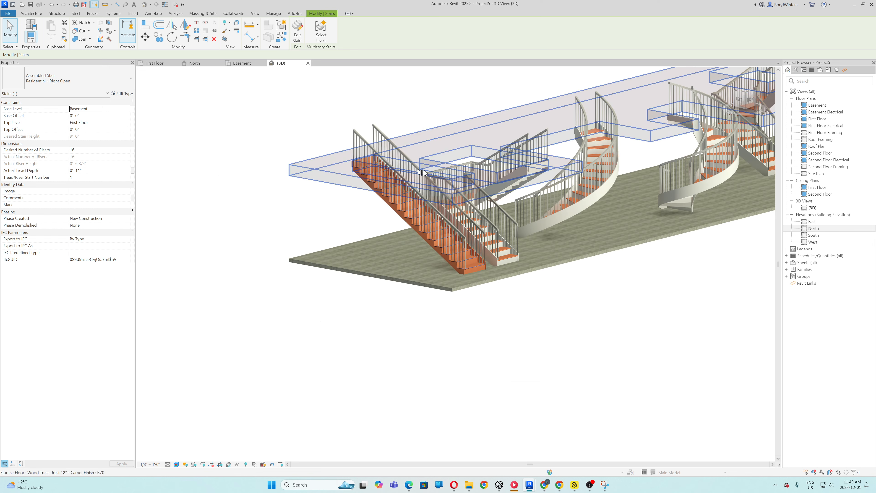
scroll(396, 138, "up", 8)
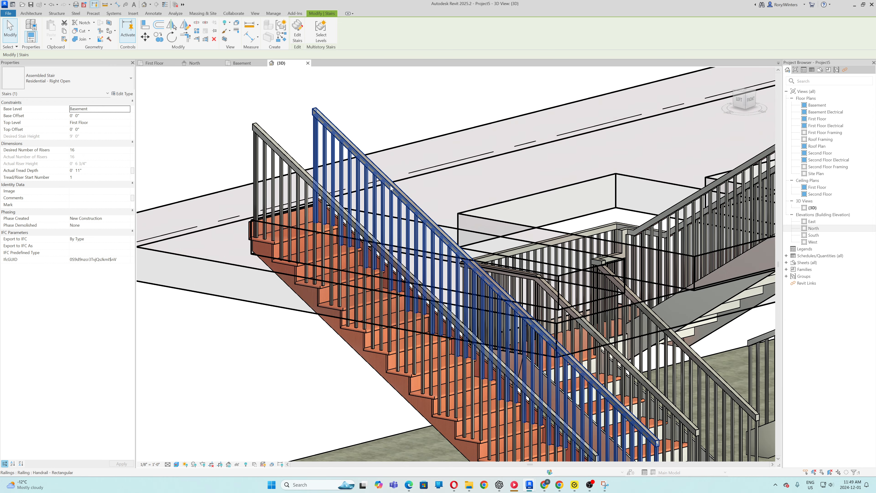
- Duplicate the type of the outermost straight stair's inner railing as "Handrail - Rectangular 2 rw"
left_click(390, 186)
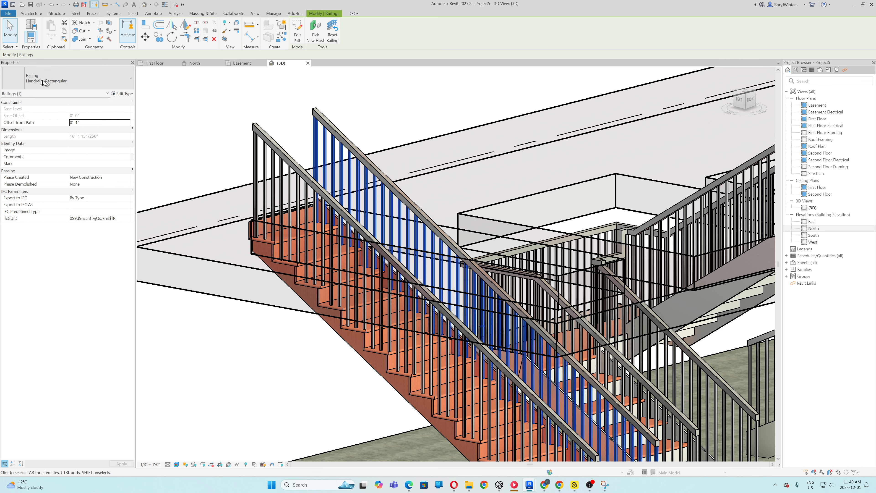
left_click(122, 94)
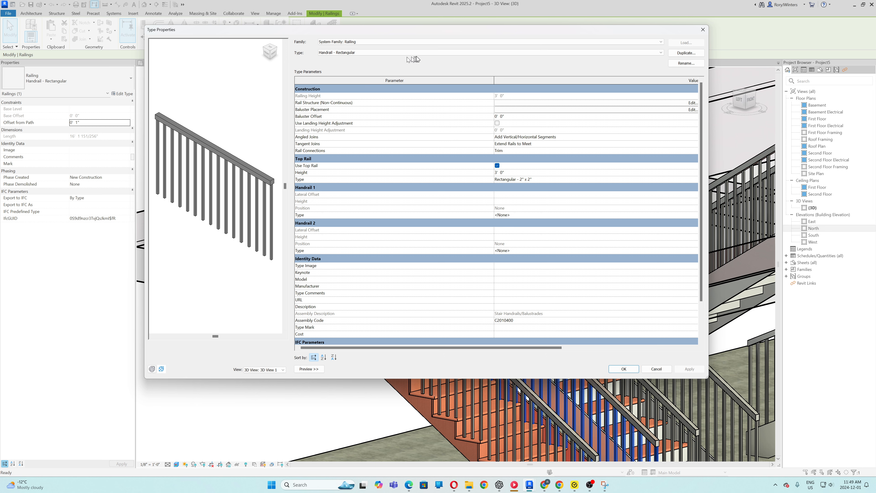
left_click(682, 54)
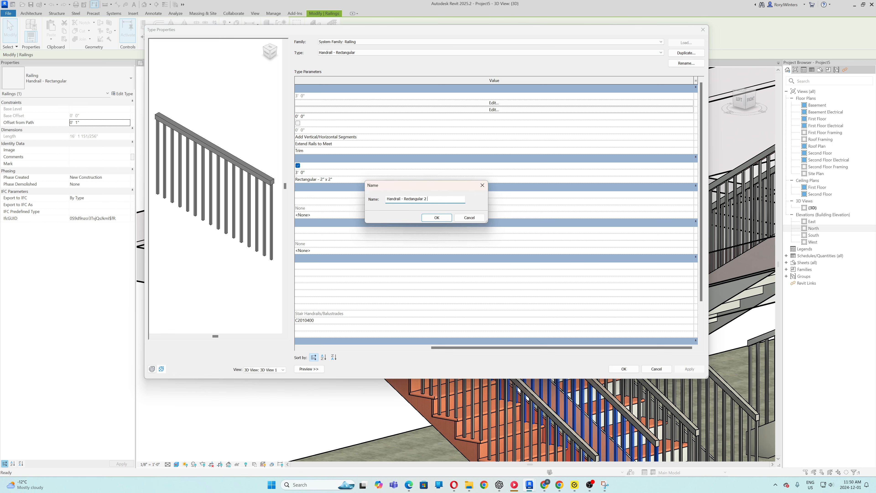
left_click(447, 218)
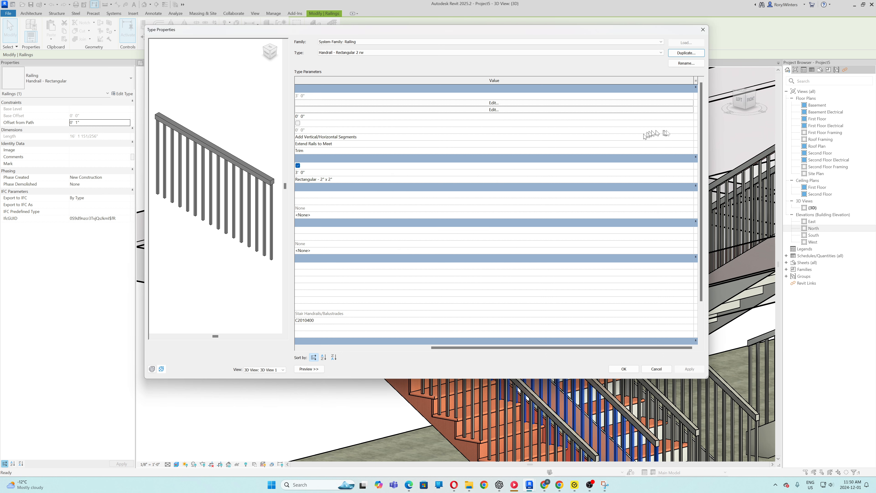
- Widen the railing's type properties and inspect its non-continuous rail structure without changing it
left_click_drag(708, 132, 809, 132)
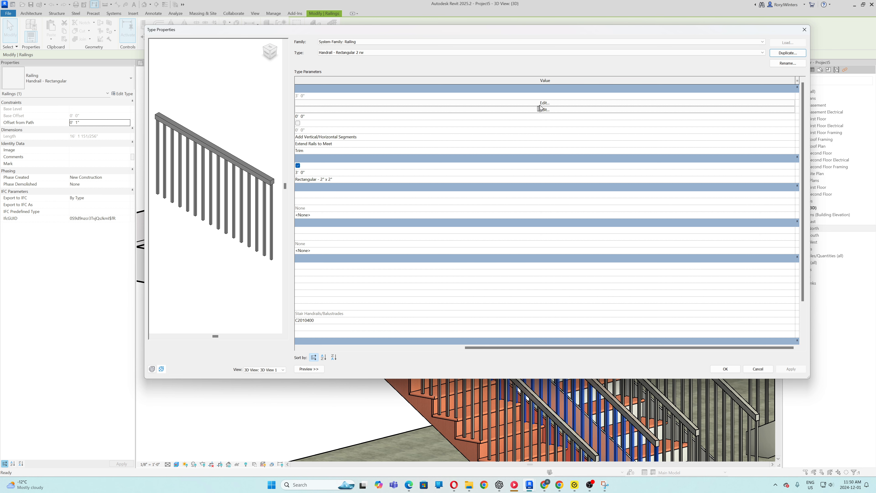
left_click(553, 103)
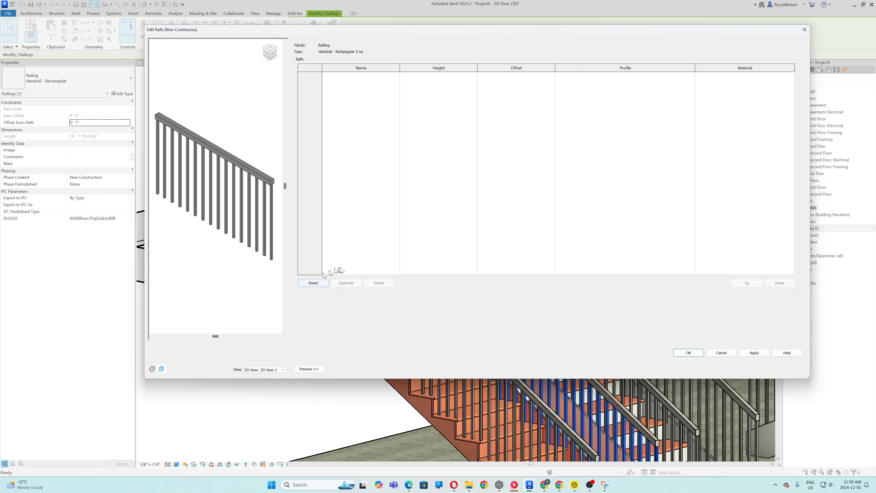
left_click(722, 354)
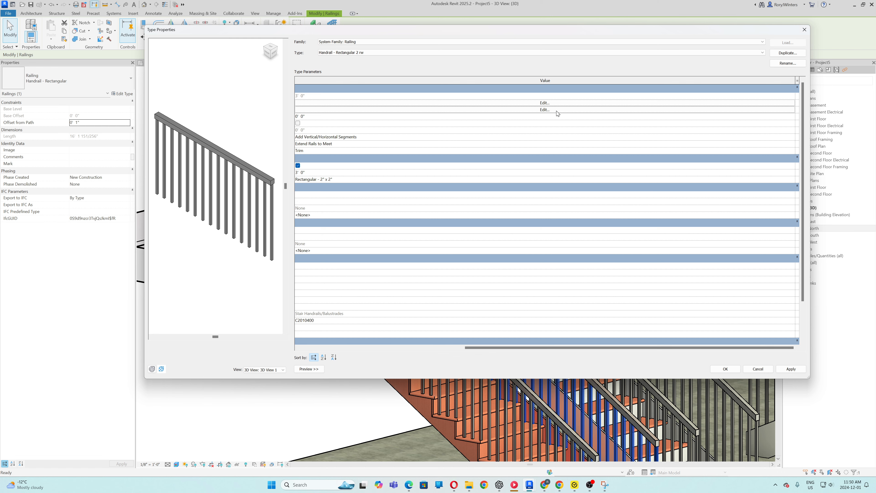
- Review the baluster families offered for the railing's start post, then discard the baluster and railing type edits
left_click(544, 110)
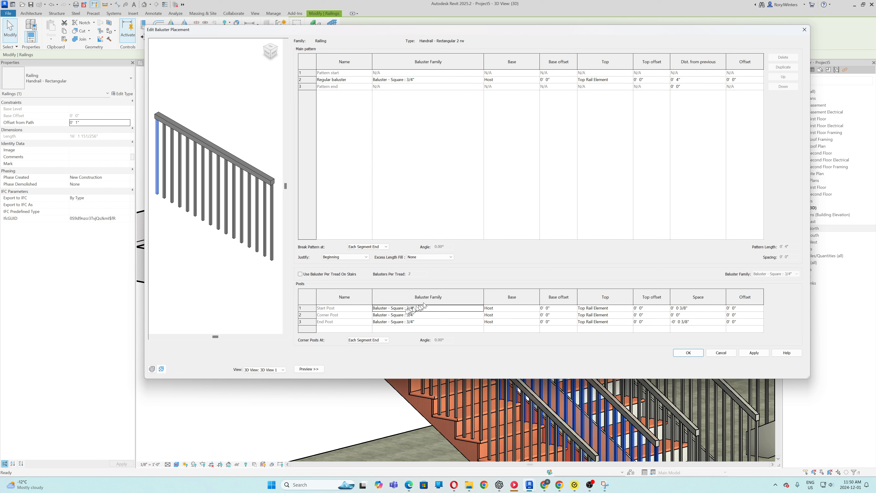
left_click(441, 308)
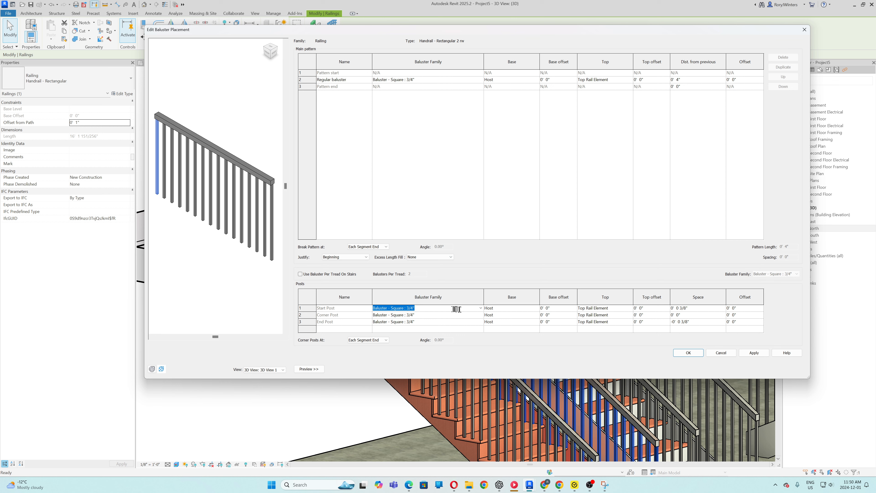
left_click(481, 309)
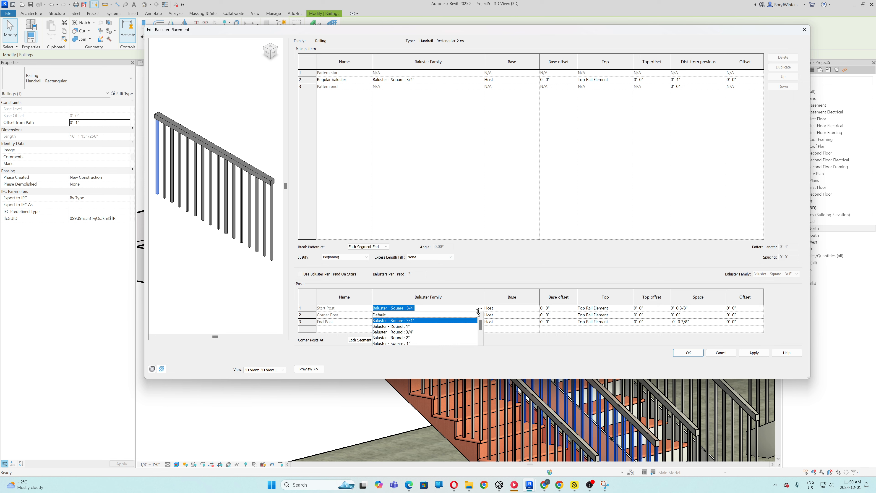
scroll(472, 328, "down", 2)
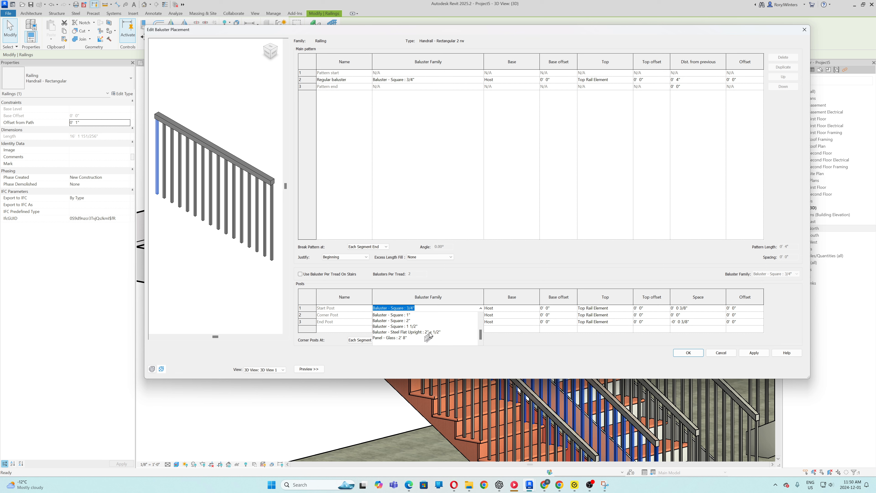
scroll(430, 336, "up", 1)
scroll(431, 334, "up", 1)
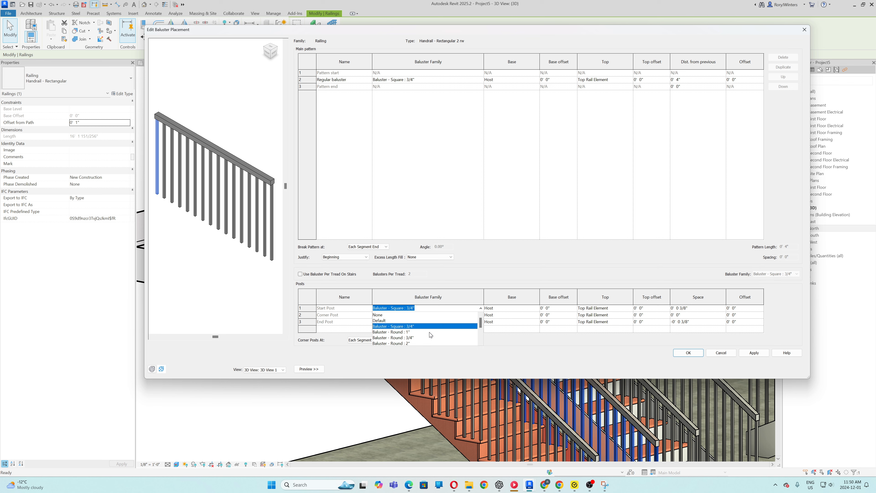
scroll(431, 335, "down", 2)
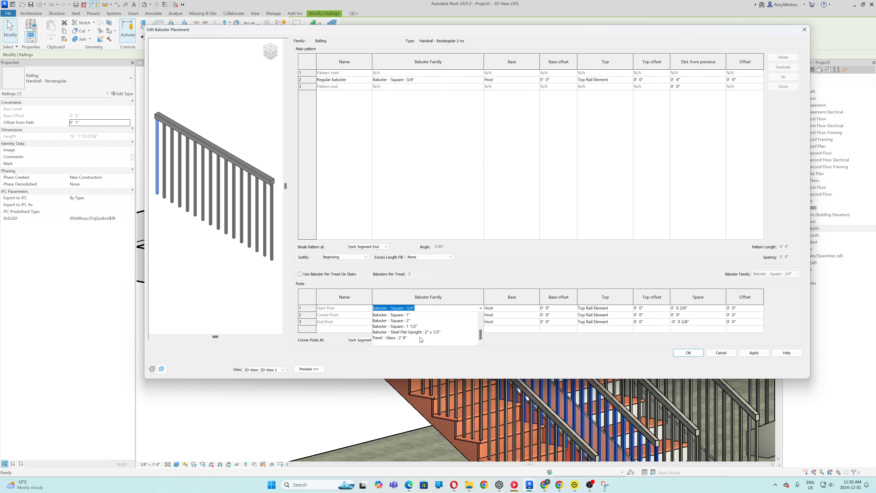
left_click(721, 353)
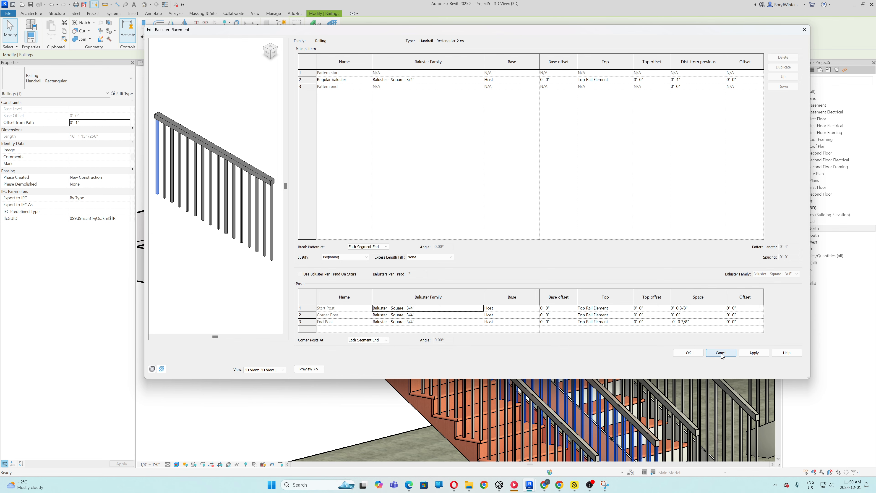
left_click(721, 353)
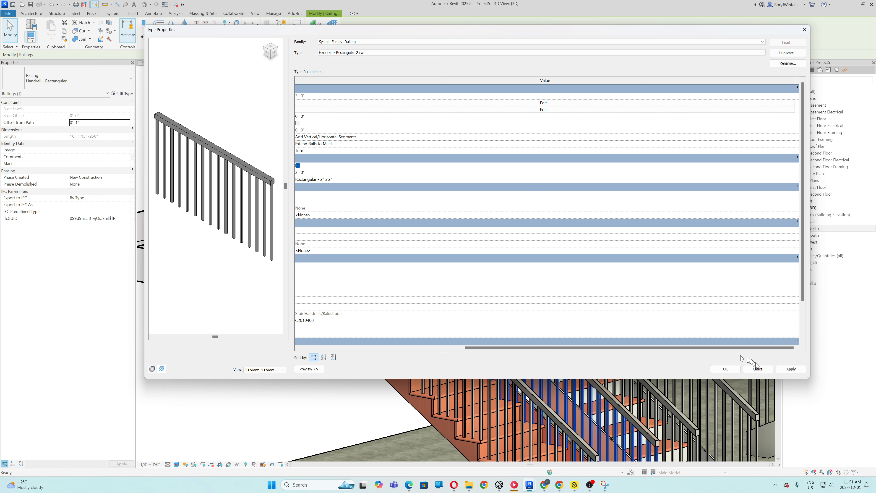
left_click(757, 369)
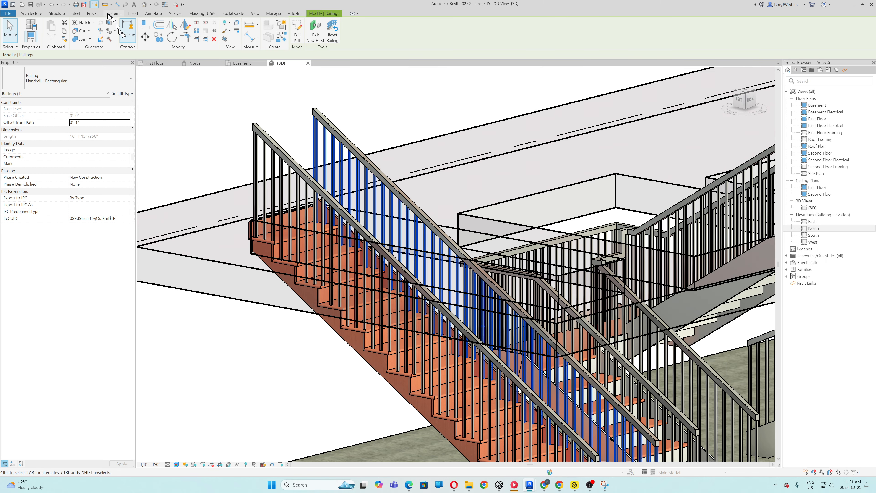
- Start loading a family for component placement and go up from the Balusters folder to the Libraries folder
left_click(40, 14)
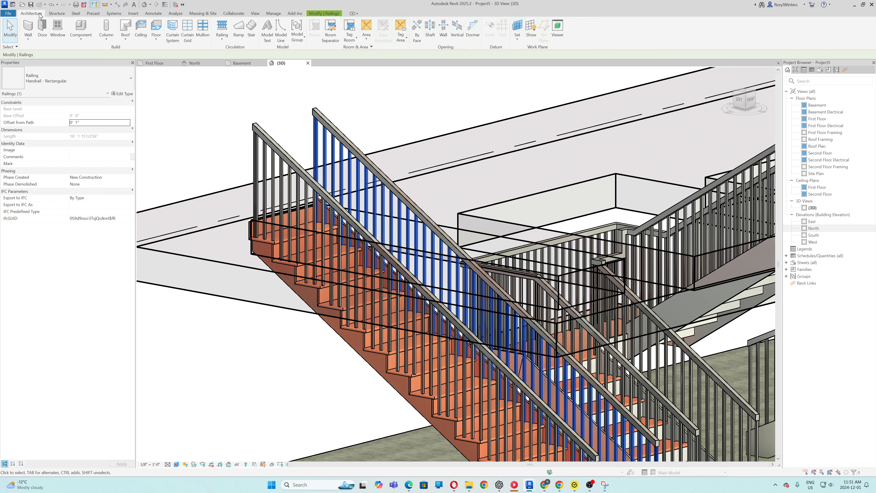
left_click(80, 28)
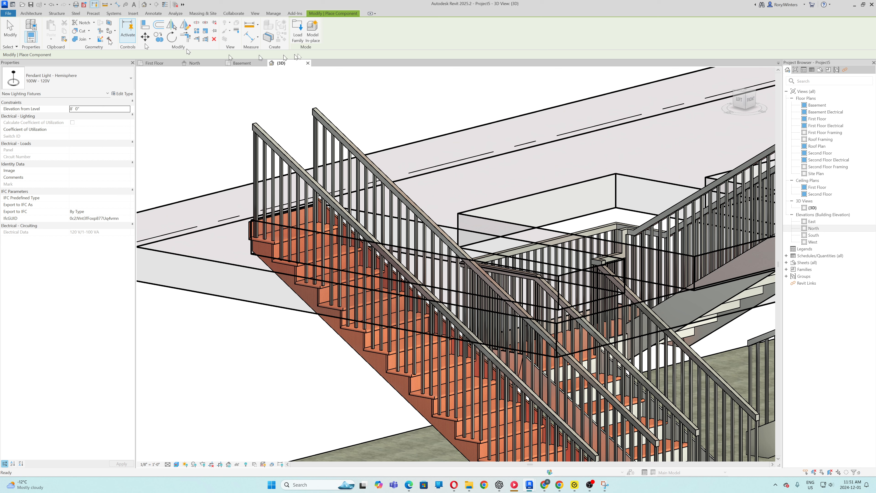
left_click(301, 27)
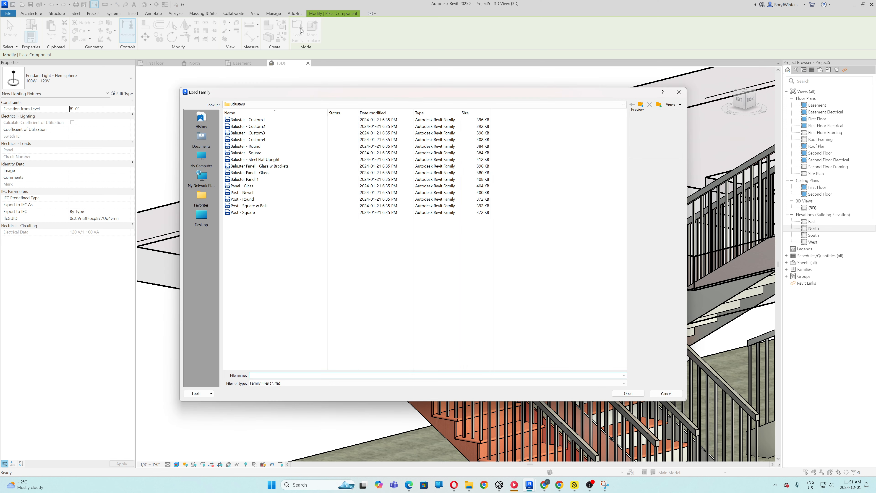
left_click(640, 104)
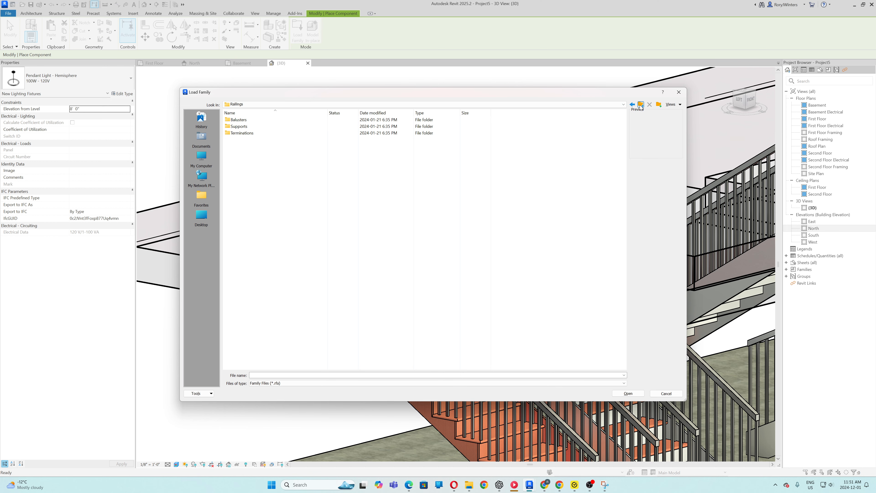
left_click(640, 104)
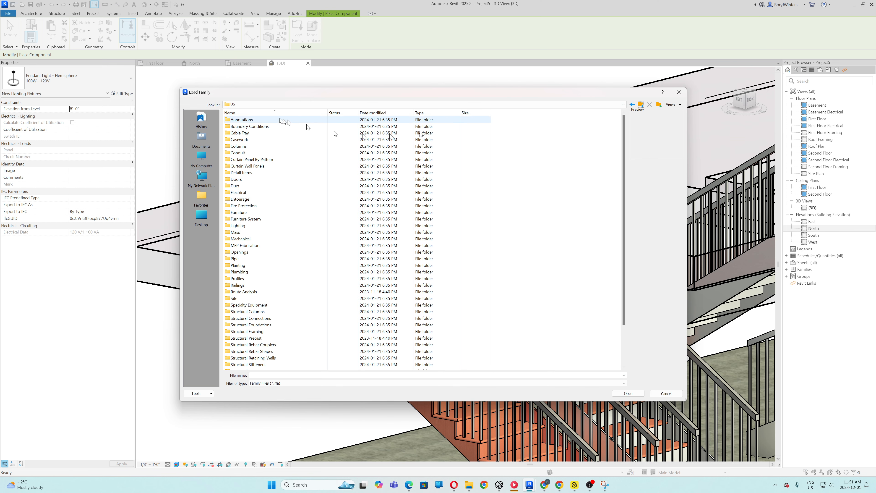
left_click(640, 104)
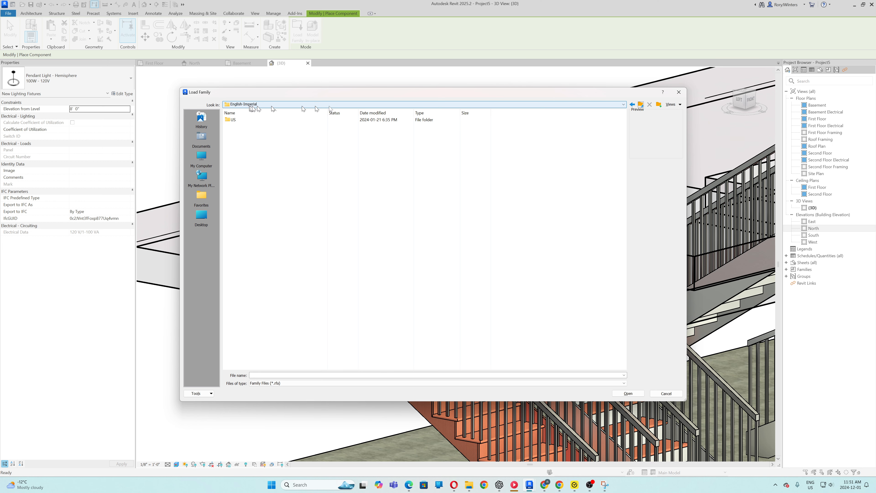
left_click(640, 104)
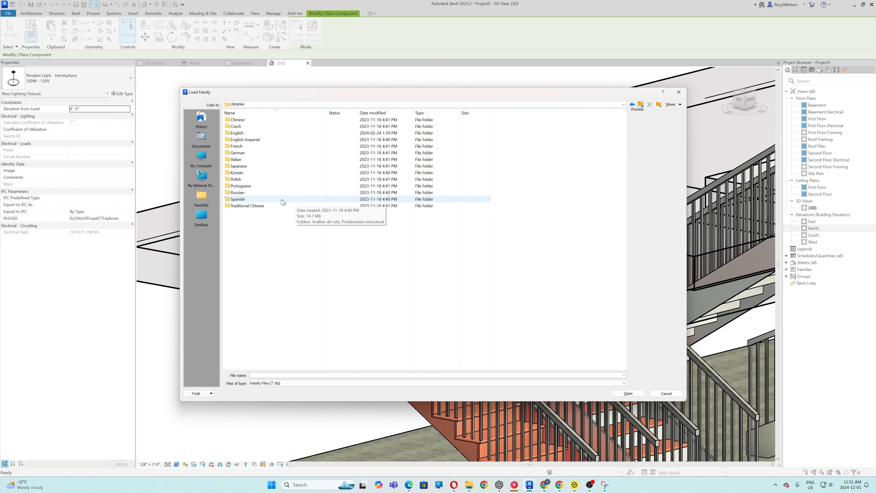
- Browse the family library through English-Imperial, US and Railings to the Balusters folder
left_click(246, 140)
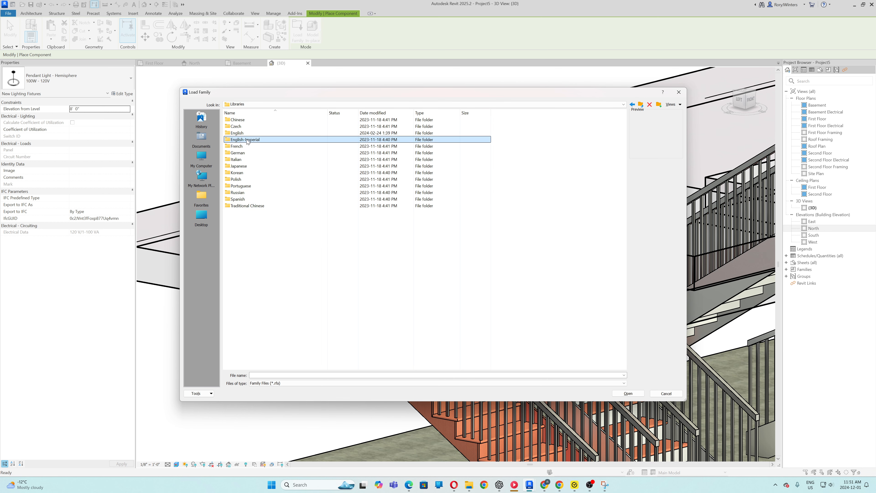
double_click(246, 140)
double_click(233, 120)
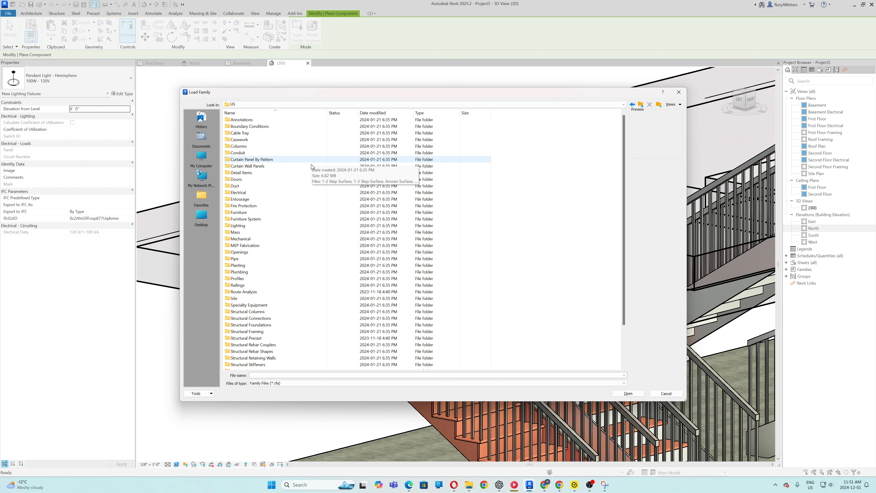
scroll(312, 166, "down", 1)
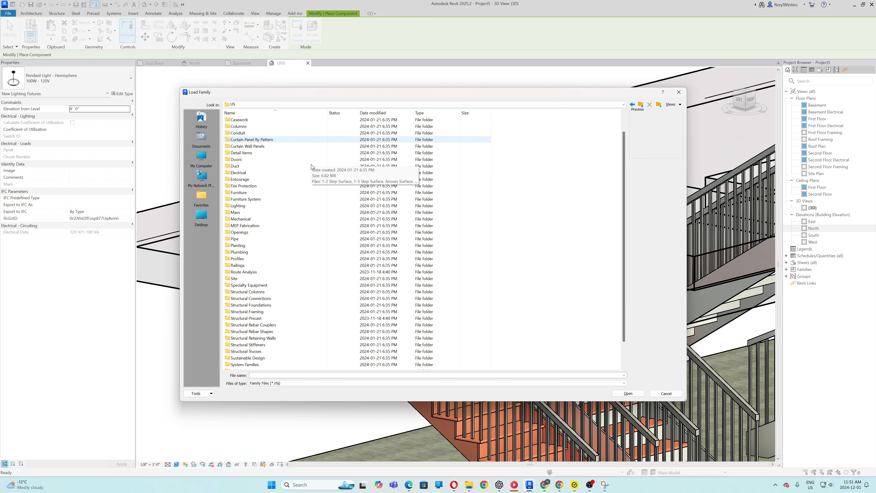
double_click(227, 266)
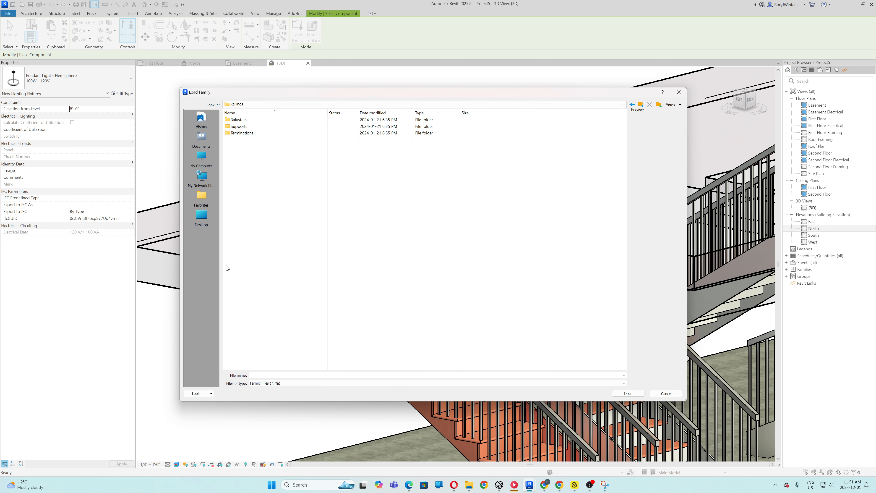
left_click(229, 119)
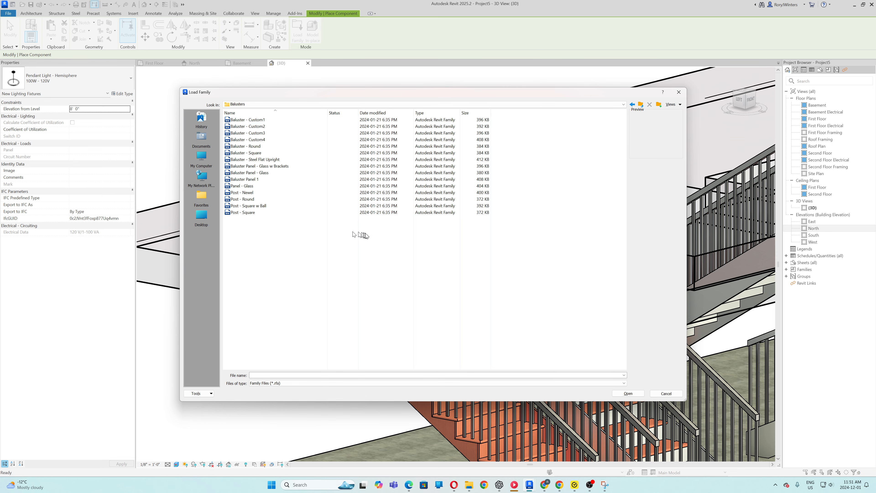
- Try to load the baluster families "Post - Square w Ball" and "Post - Square" as components, and leave component placement
left_click(250, 206)
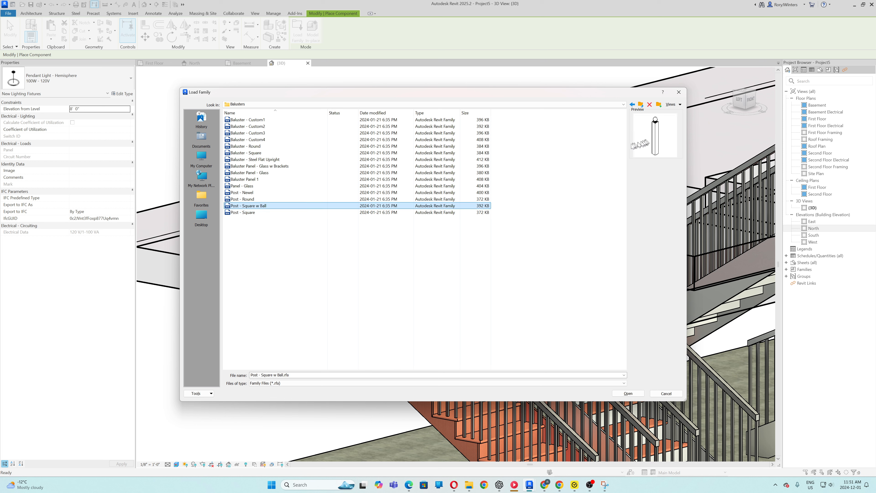
left_click(628, 393)
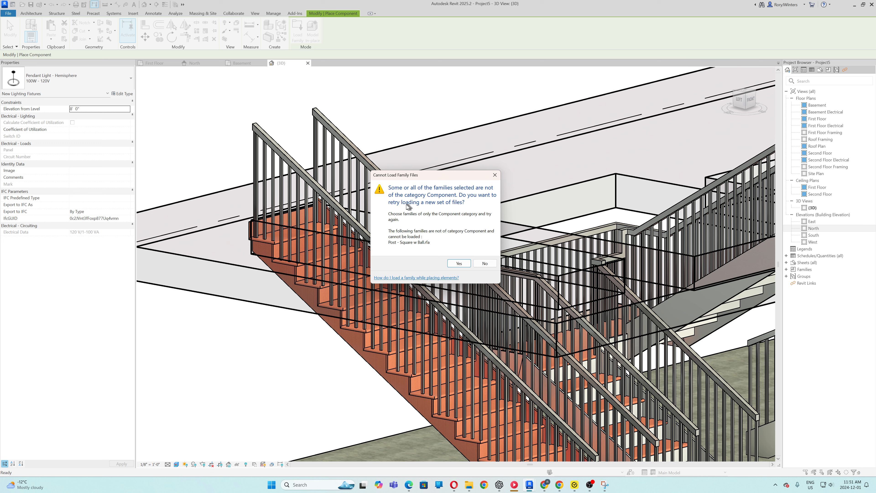
left_click(460, 263)
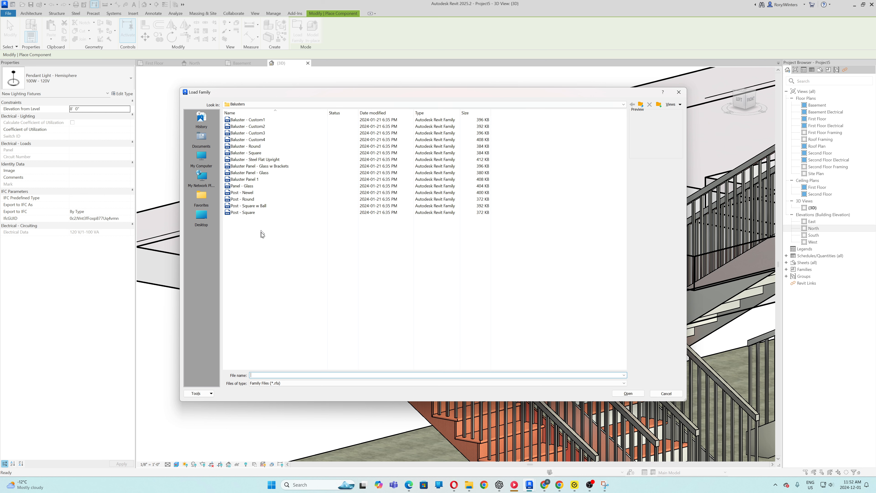
left_click(253, 213)
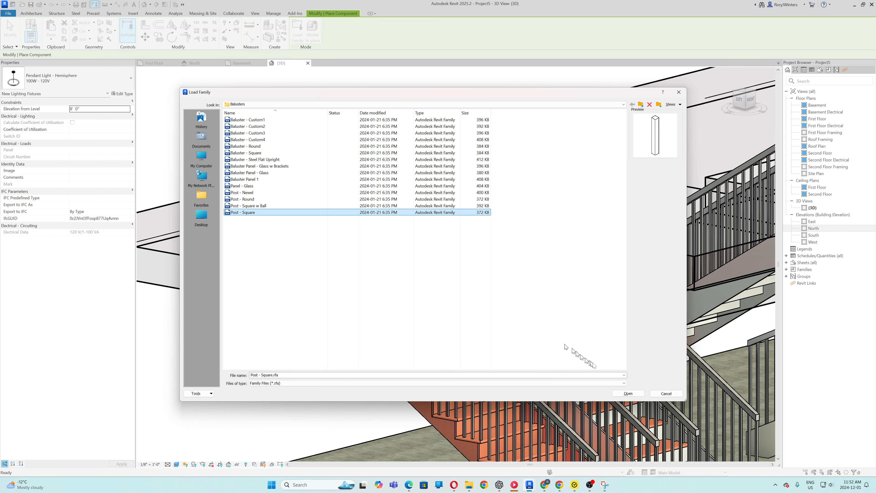
left_click(627, 393)
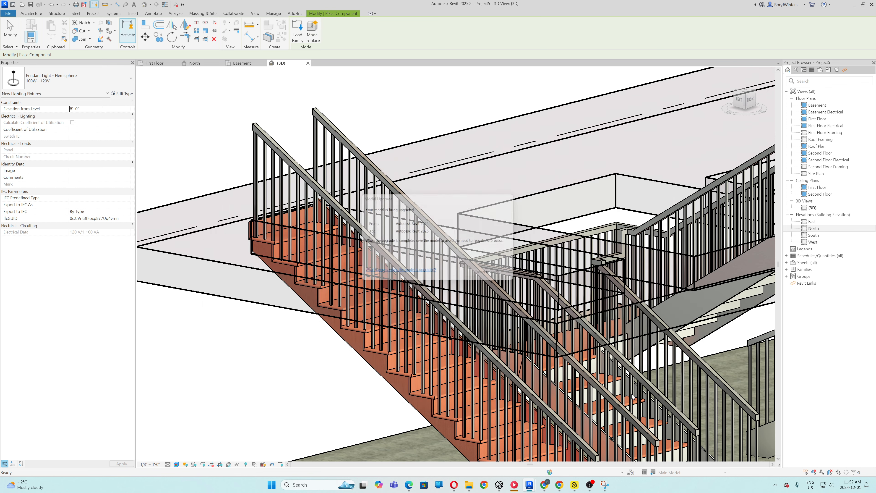
left_click(485, 263)
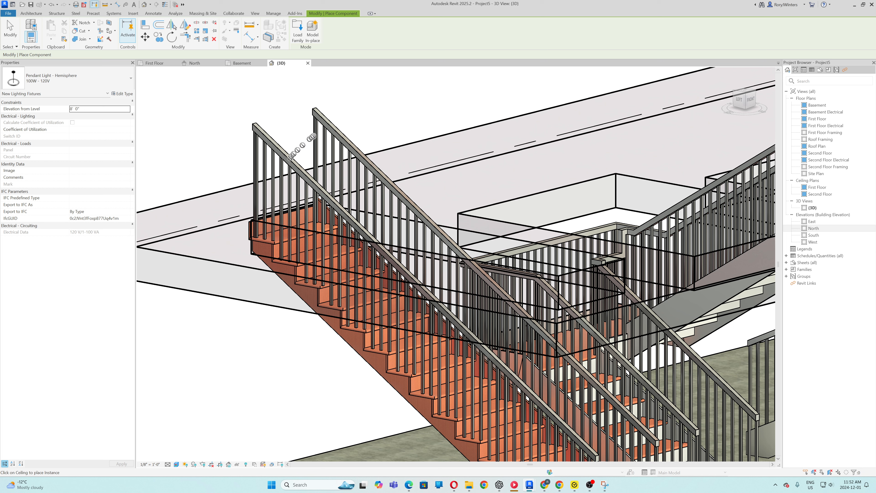
scroll(325, 140, "down", 4)
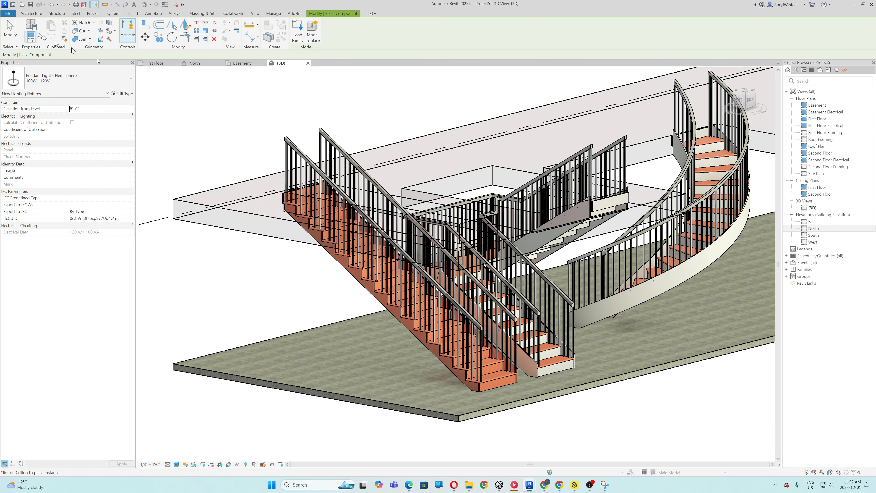
left_click(31, 14)
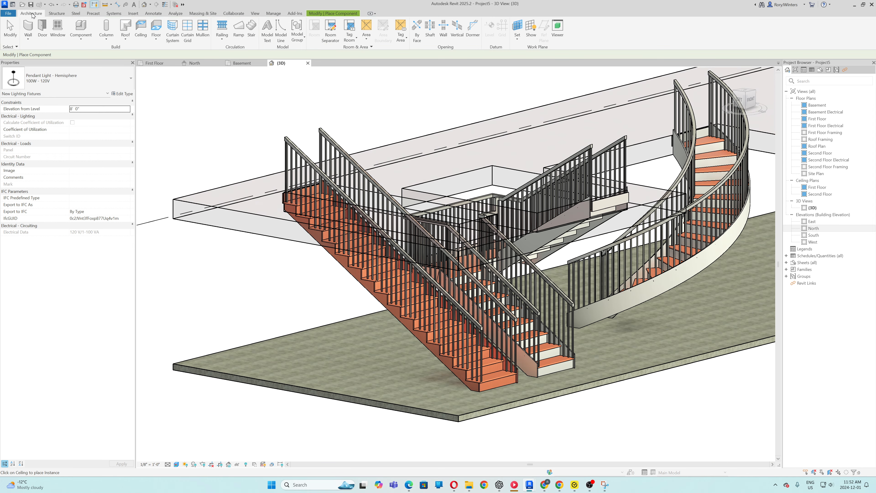
key("Escape")
key("Escape")
- Set the start post of the outermost straight stair's outer railing type to "Baluster - Square : 2"" in its baluster placement
left_click(330, 183)
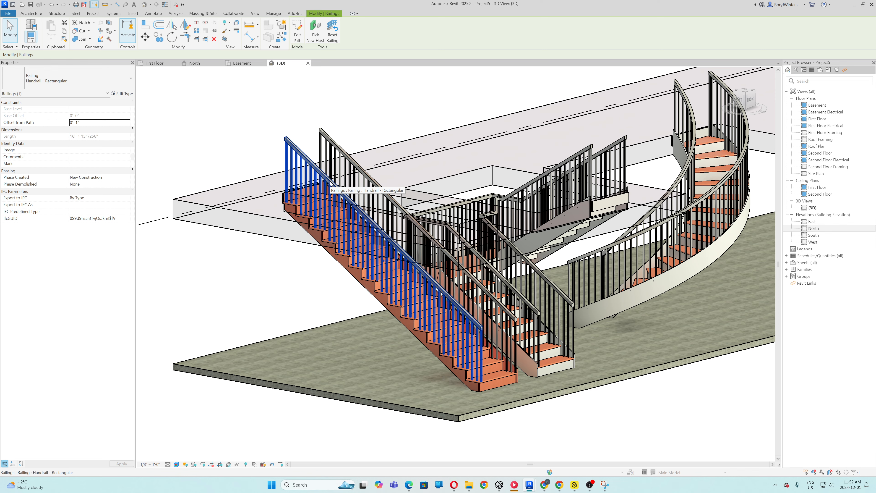
right_click(331, 183)
left_click(126, 94)
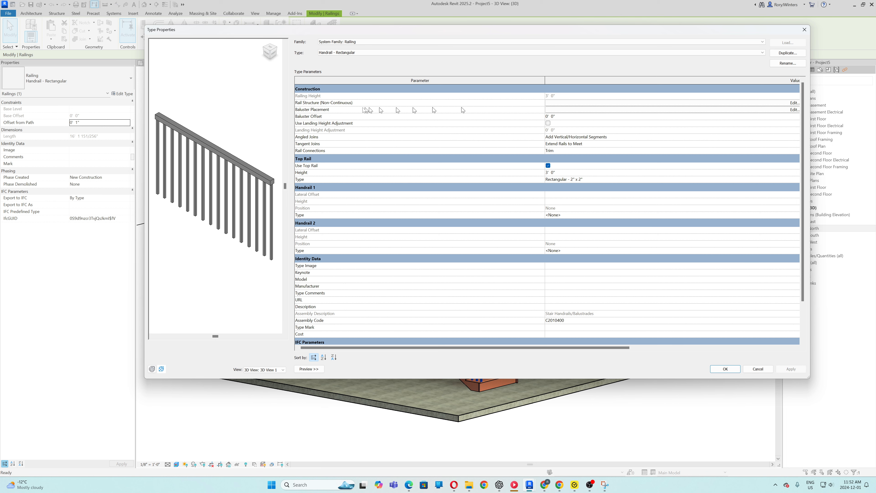
left_click(578, 112)
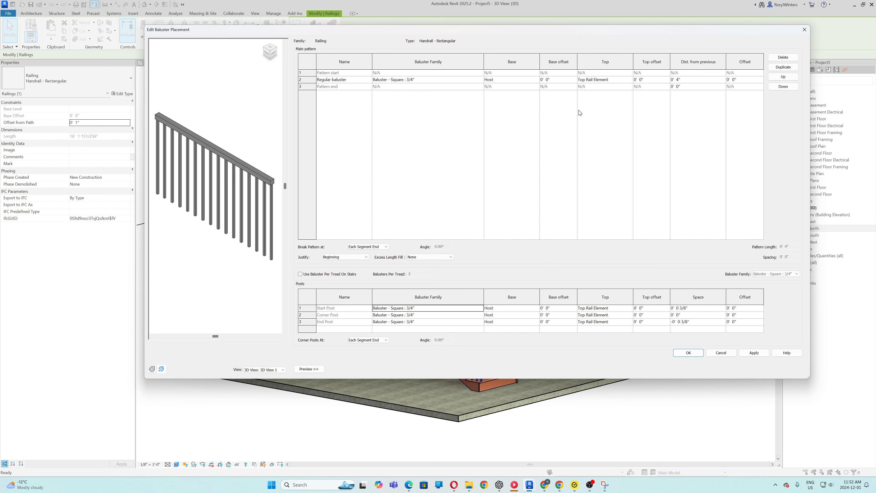
left_click(429, 308)
left_click(480, 309)
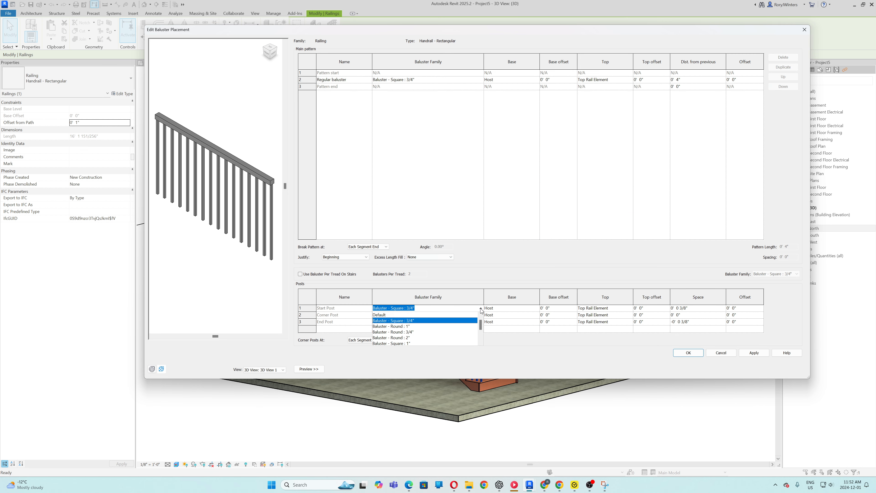
left_click_drag(481, 318, 480, 339)
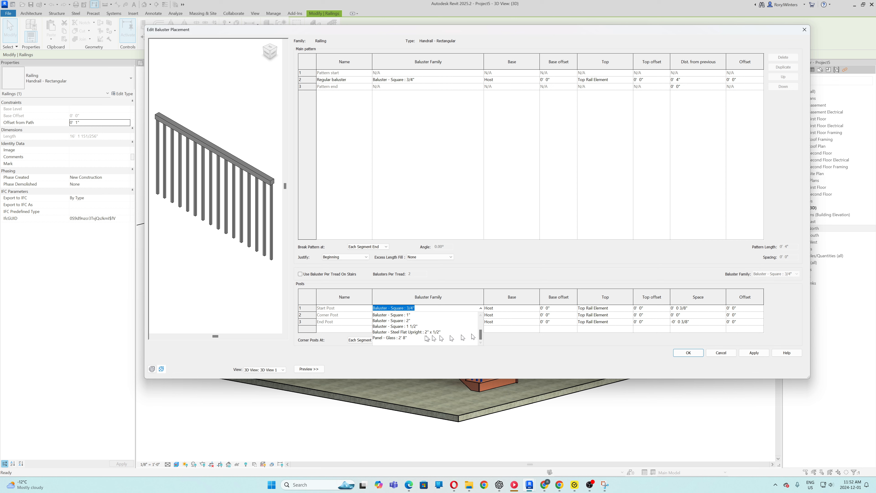
left_click(400, 320)
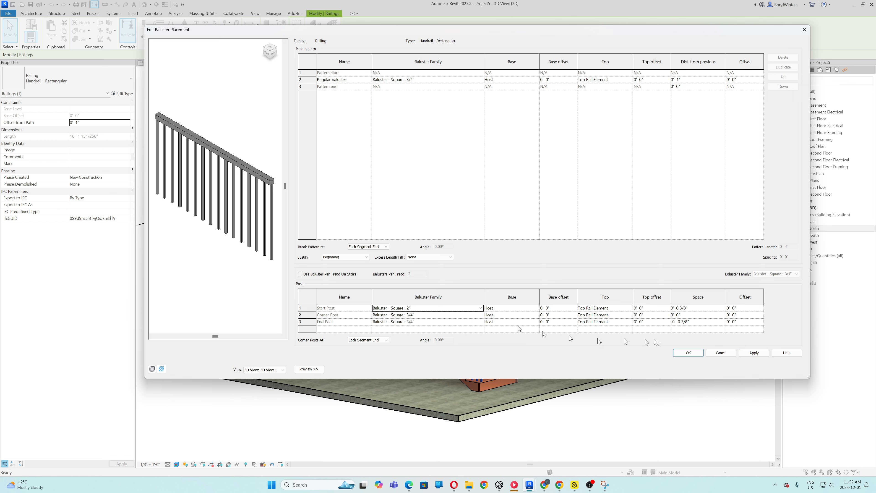
left_click(754, 352)
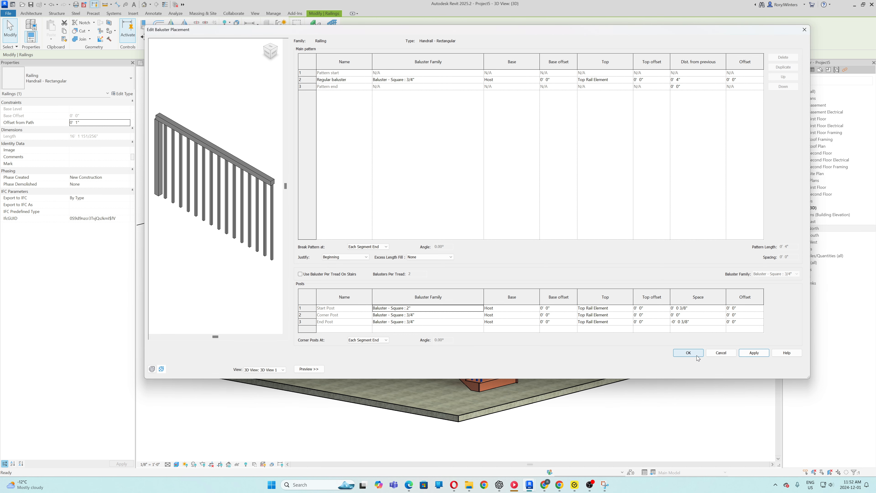
left_click(695, 356)
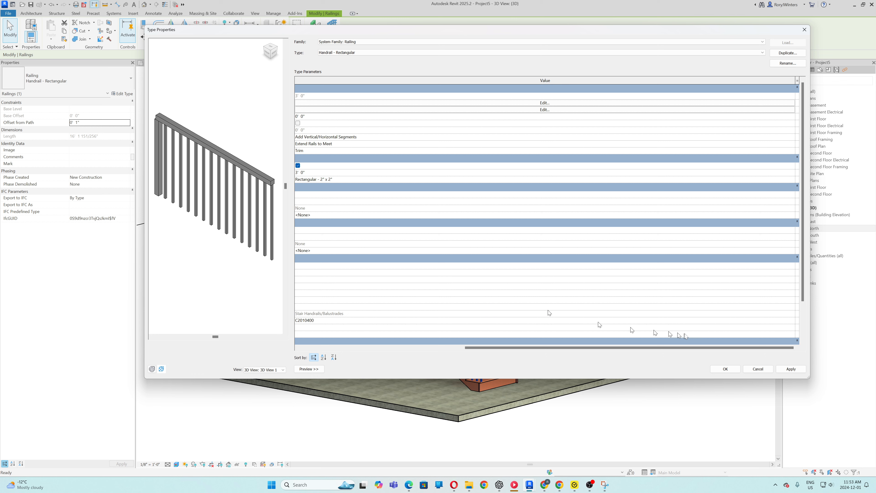
left_click(729, 371)
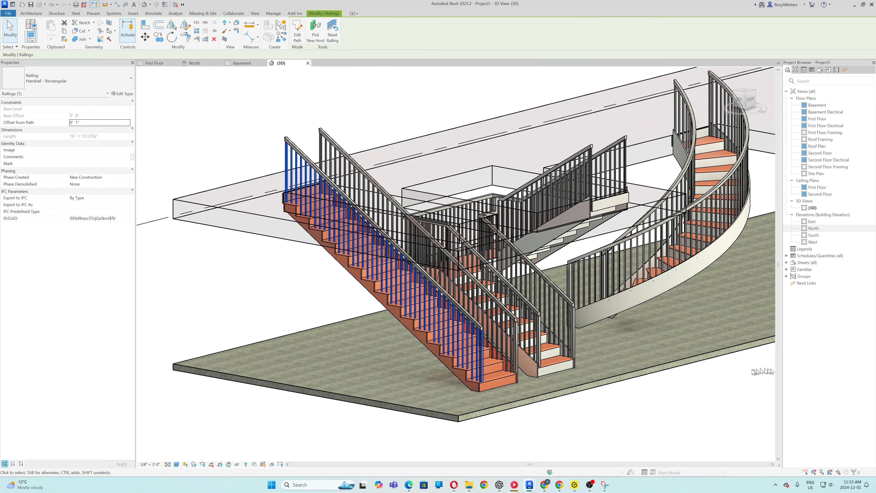
- Examine the straight stair's modified railing posts from several angles and set the 3D view's visual style to Realistic
left_click(597, 406)
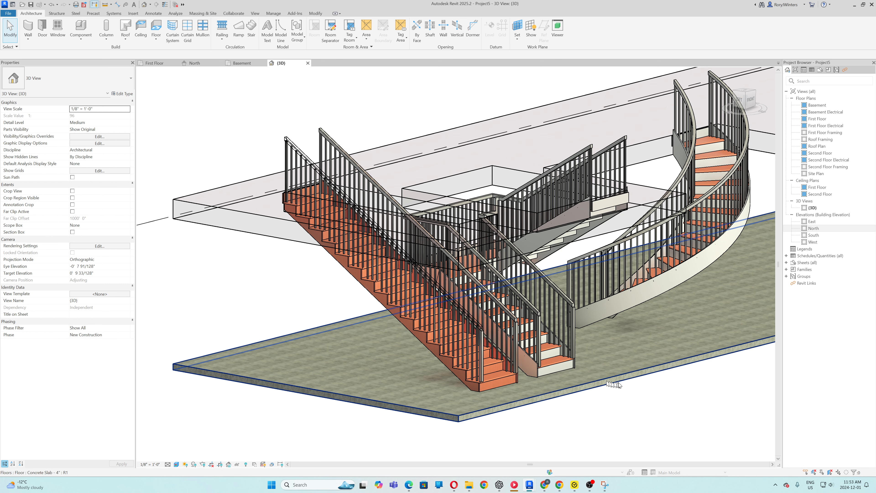
middle_click_drag(618, 389, 504, 390, "shift")
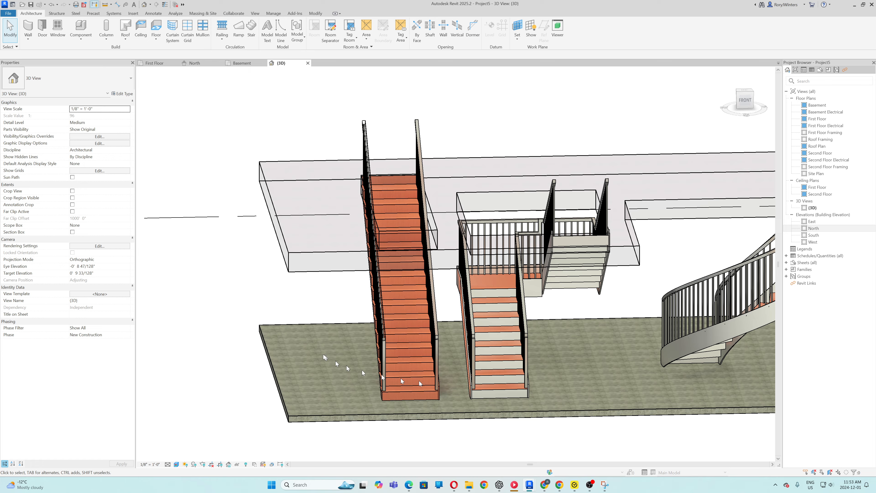
scroll(314, 300, "up", 4)
scroll(326, 302, "down", 3)
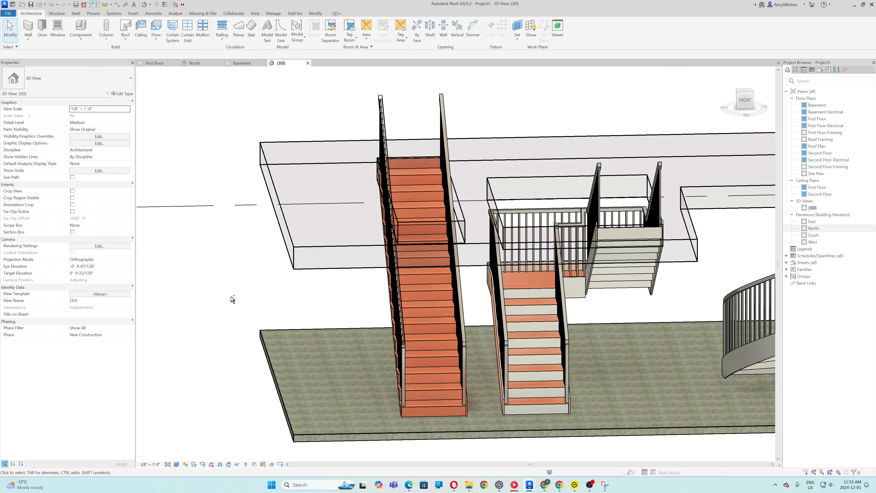
middle_click_drag(232, 299, 568, 381, "shift")
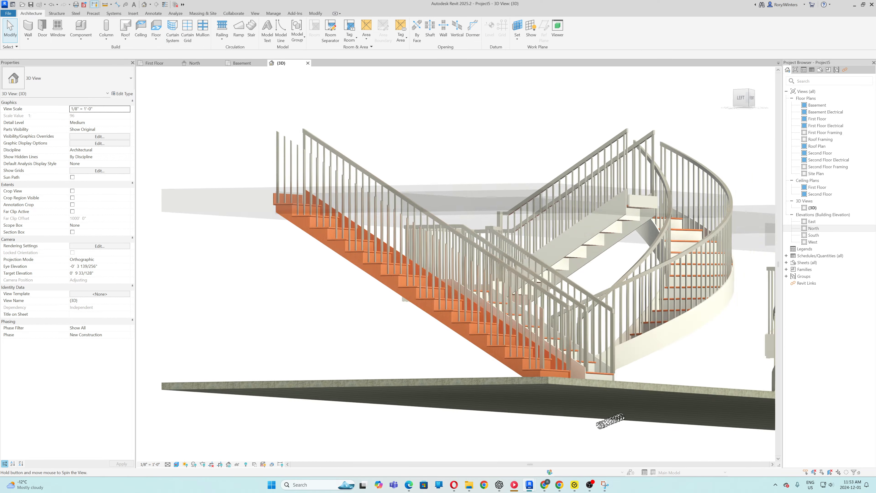
middle_click_drag(609, 421, 539, 446, "shift")
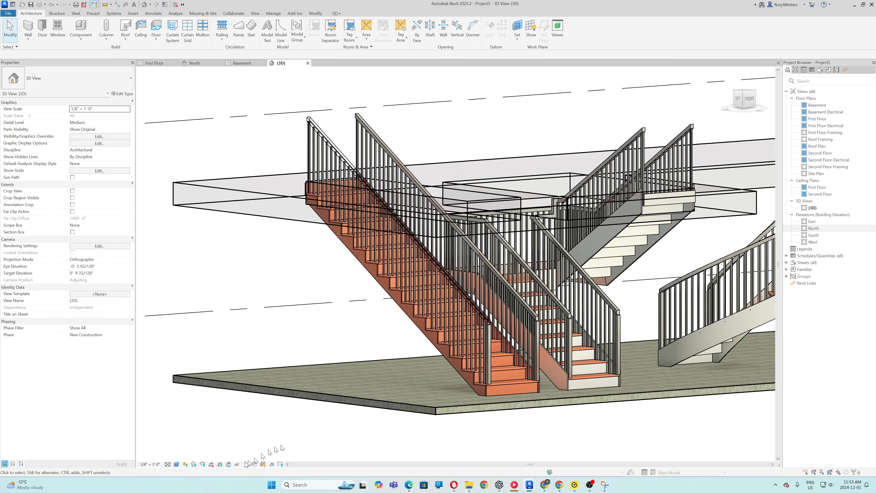
left_click(176, 465)
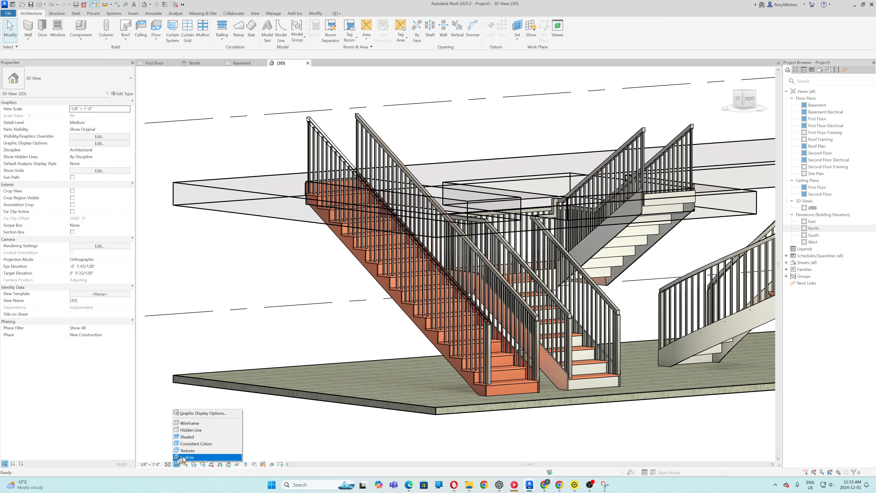
left_click(183, 459)
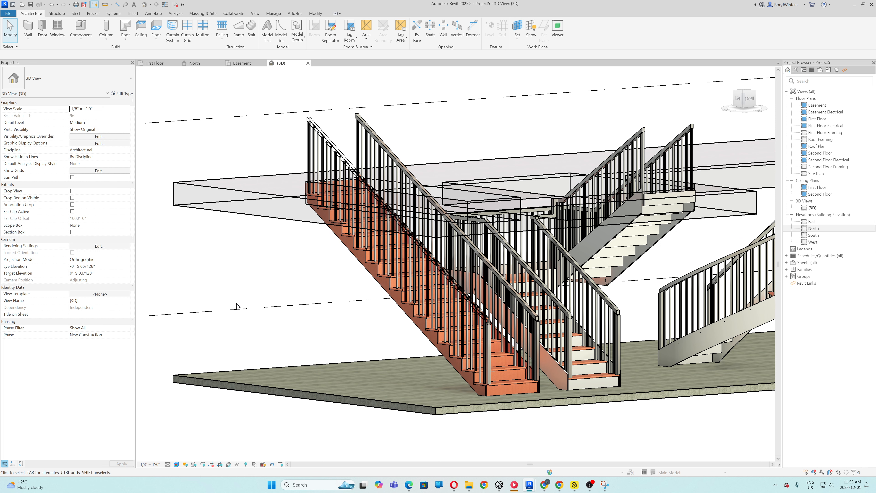